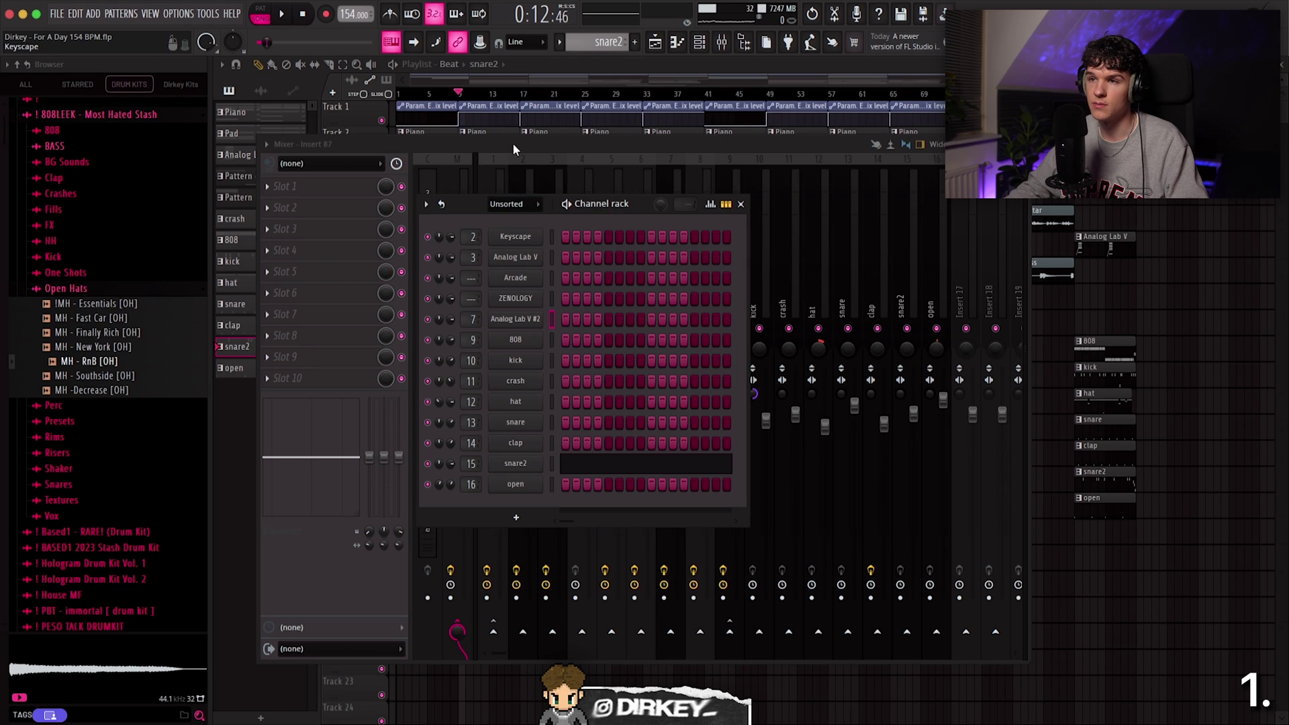
Step: Clear the 808, kick, crash, hat, snare and clap mixer numbers and give each a new named insert
left_click(513, 146)
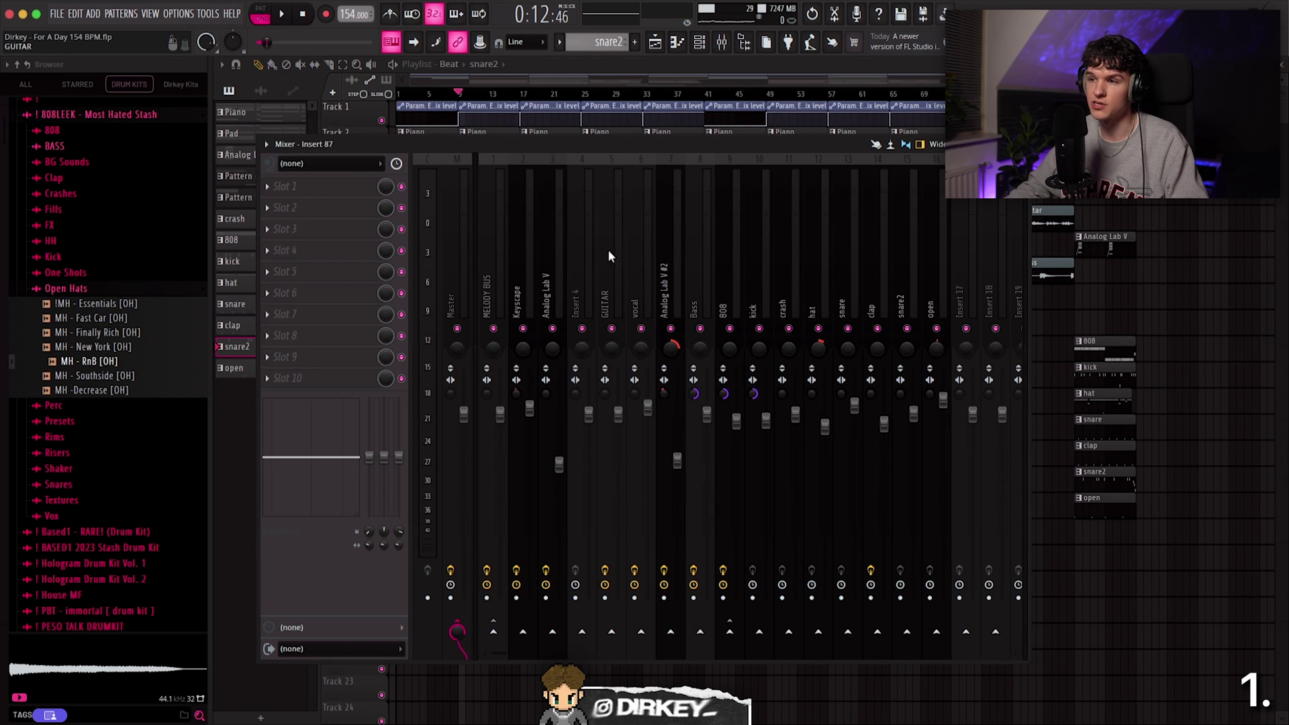
left_click(704, 41)
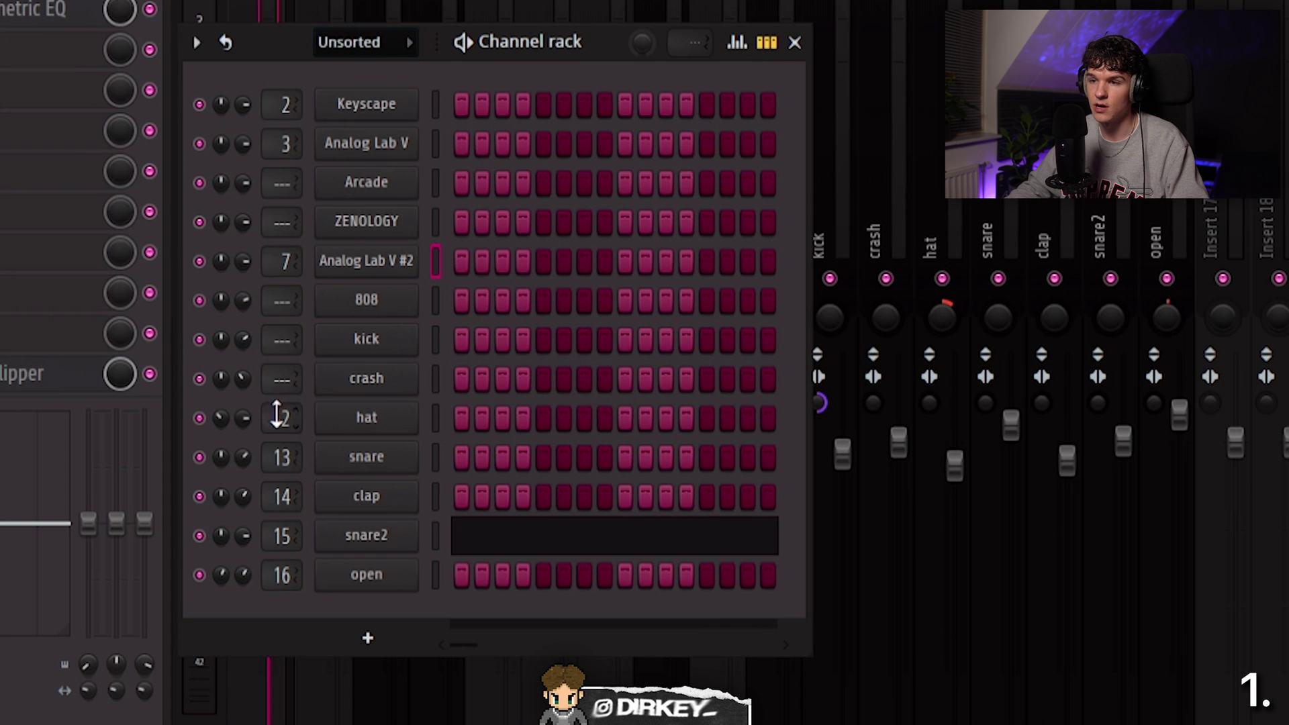
left_click_drag(276, 417, 275, 490)
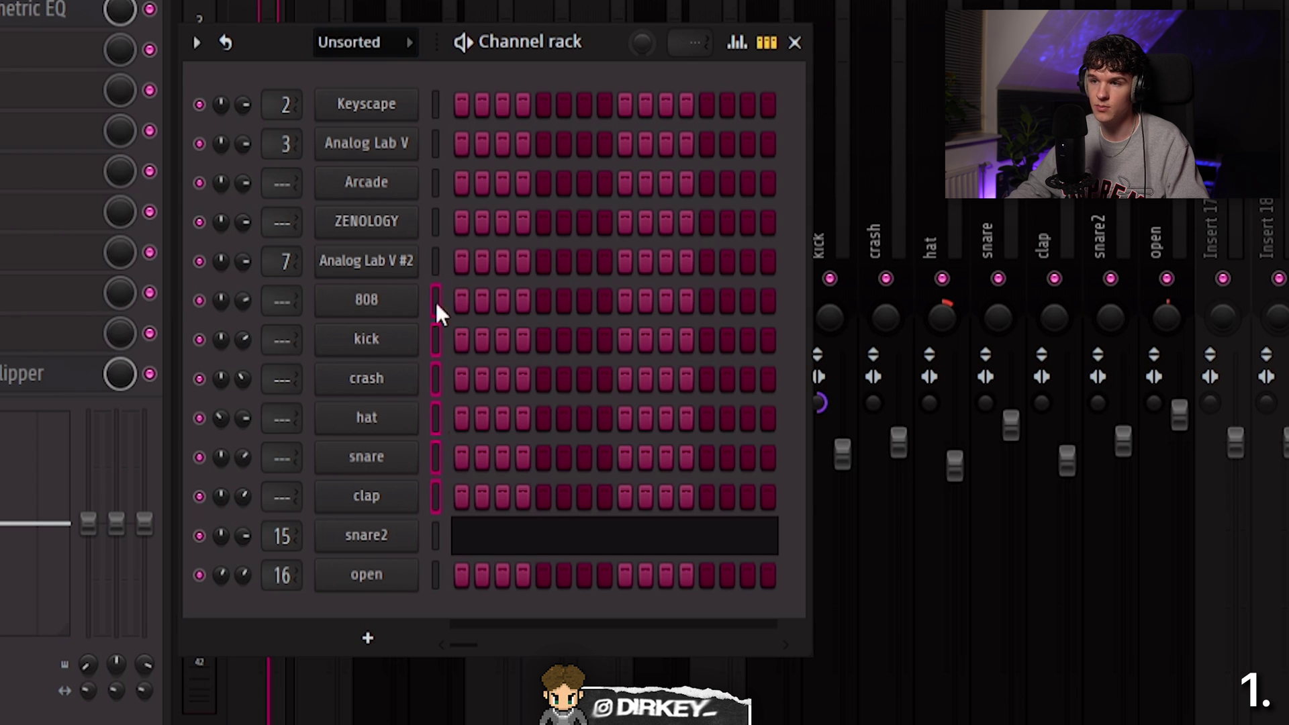
key("ctrl+l")
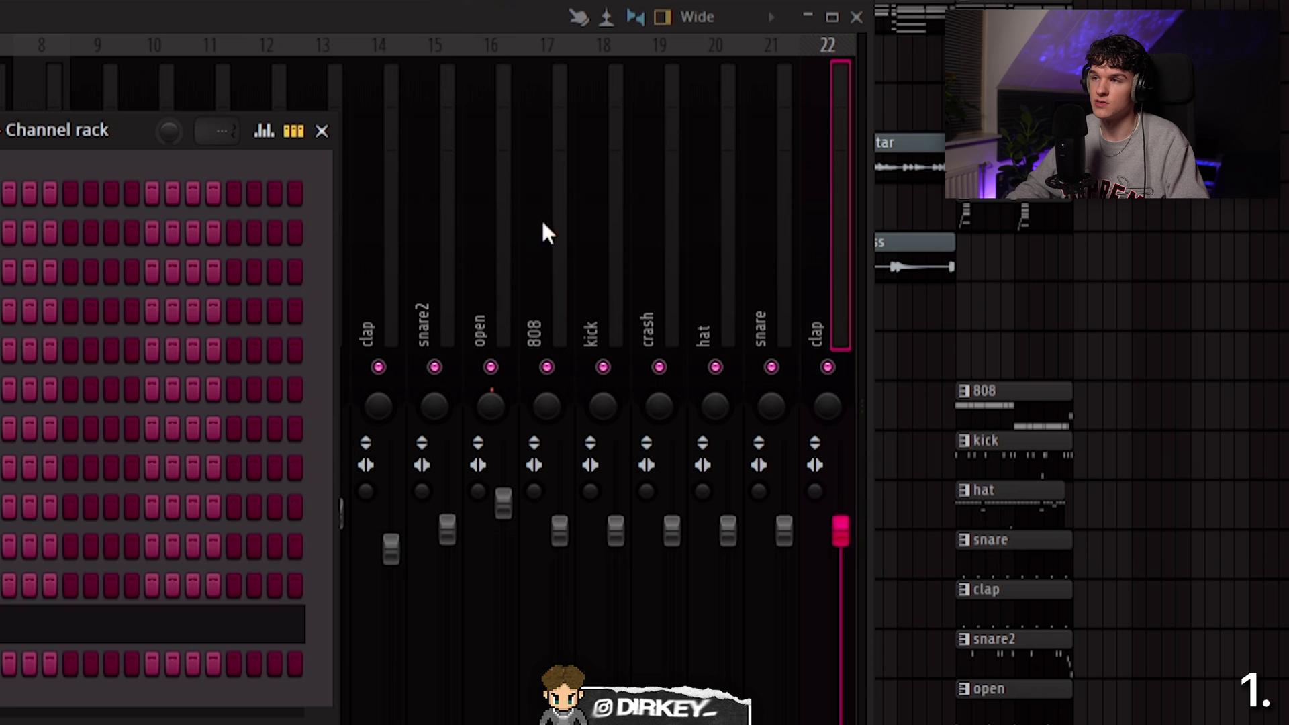
left_click(550, 185)
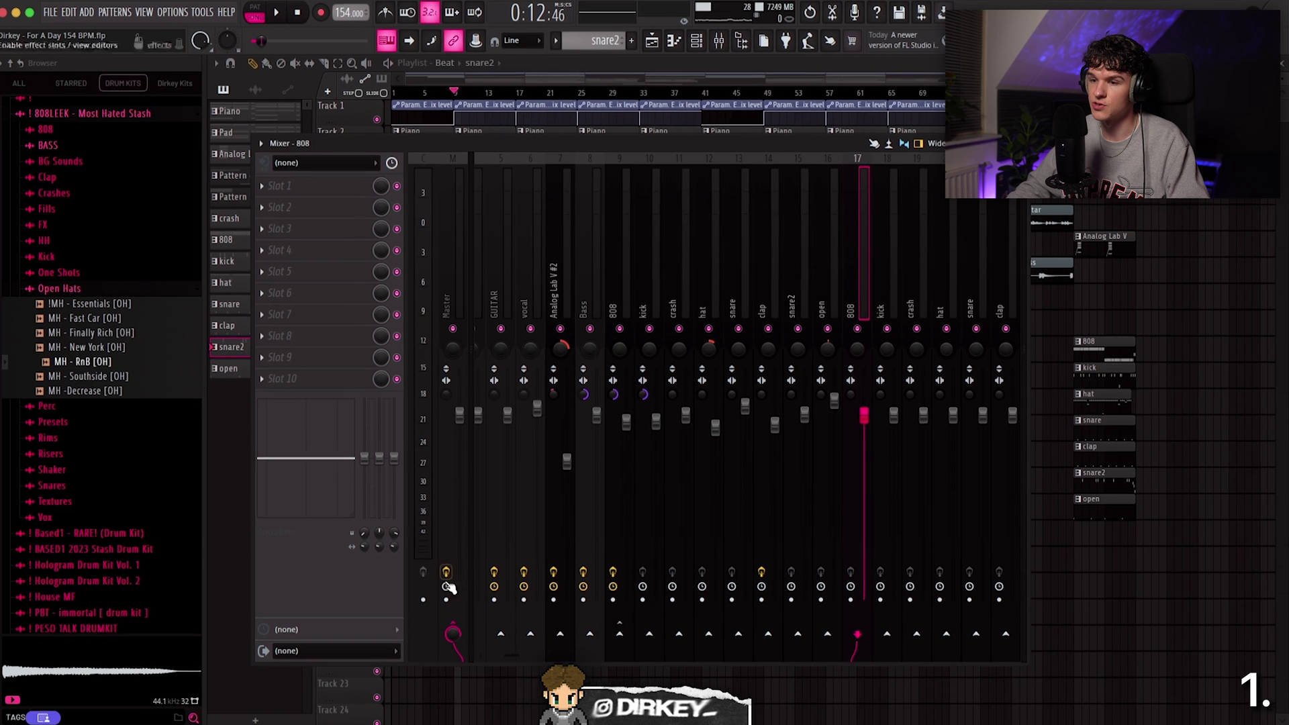
scroll(517, 652, "right", 1)
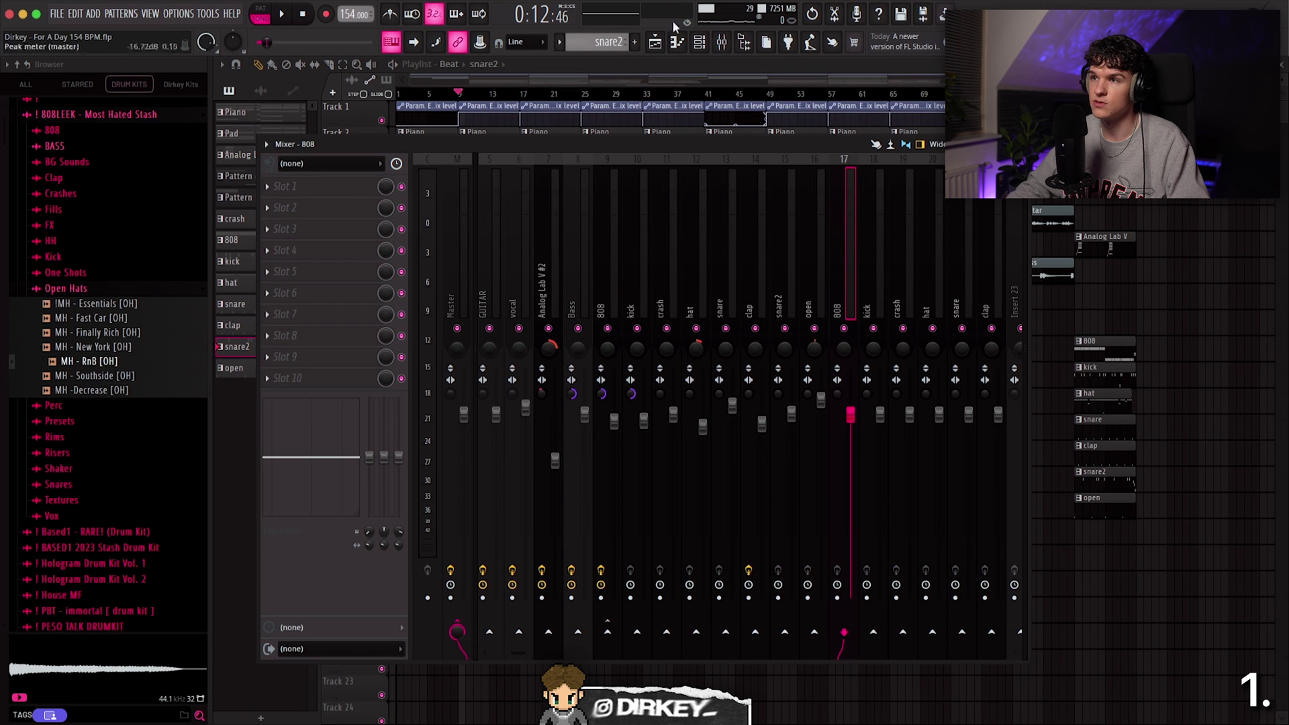
left_click(699, 41)
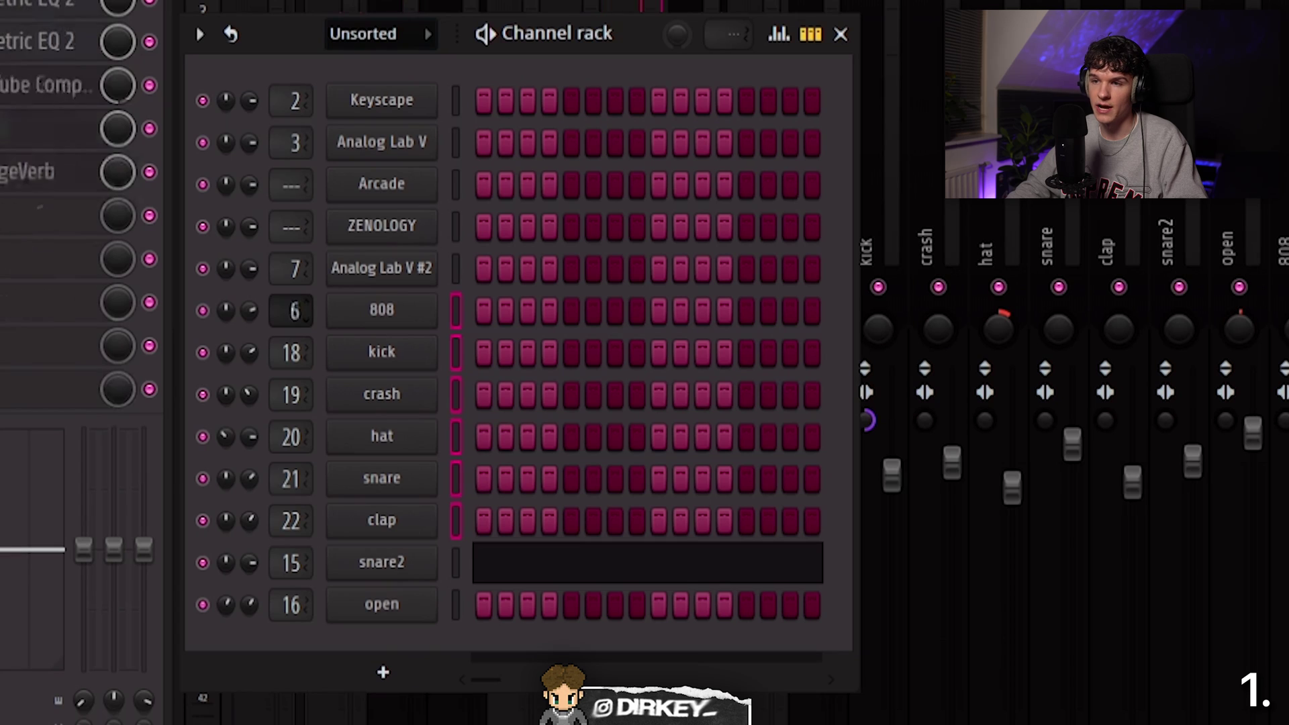
Step: Assign the 808 channel a new mixer track, then select the upper Keyscape chord notes
scroll(282, 310, "down", 5)
scroll(282, 310, "up", 4)
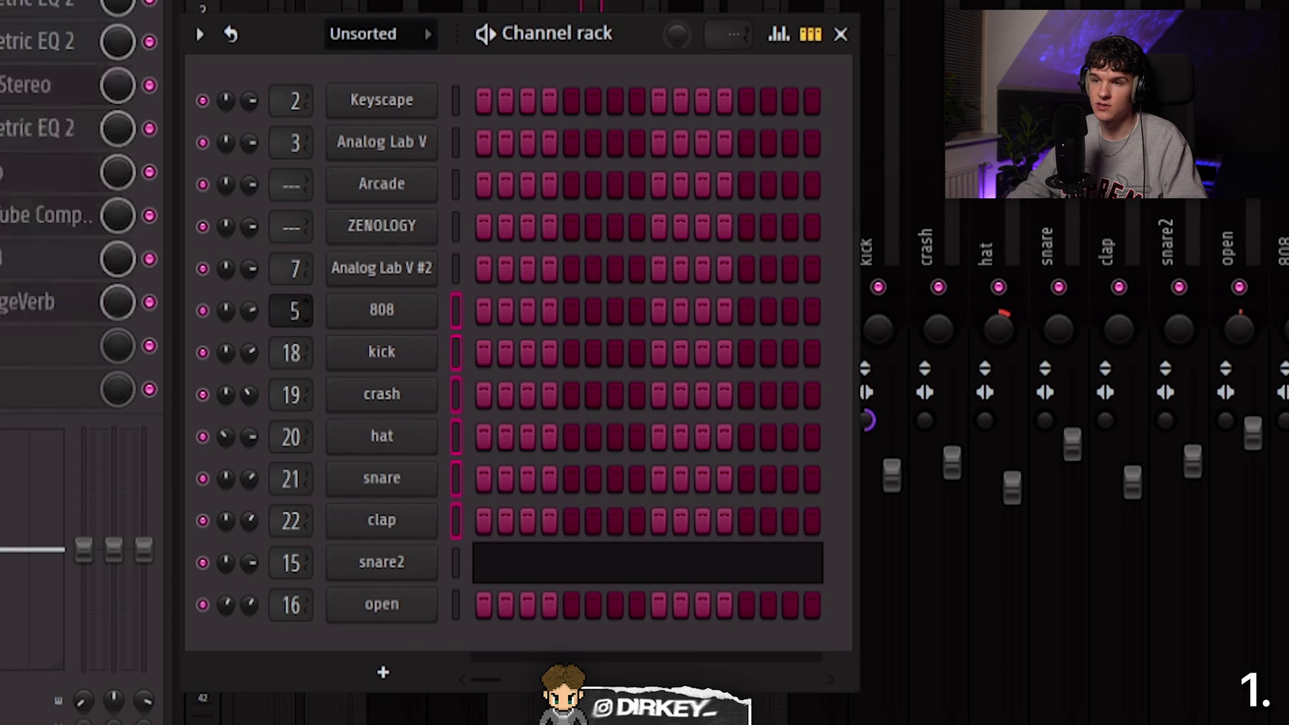
scroll(282, 311, "down", 5)
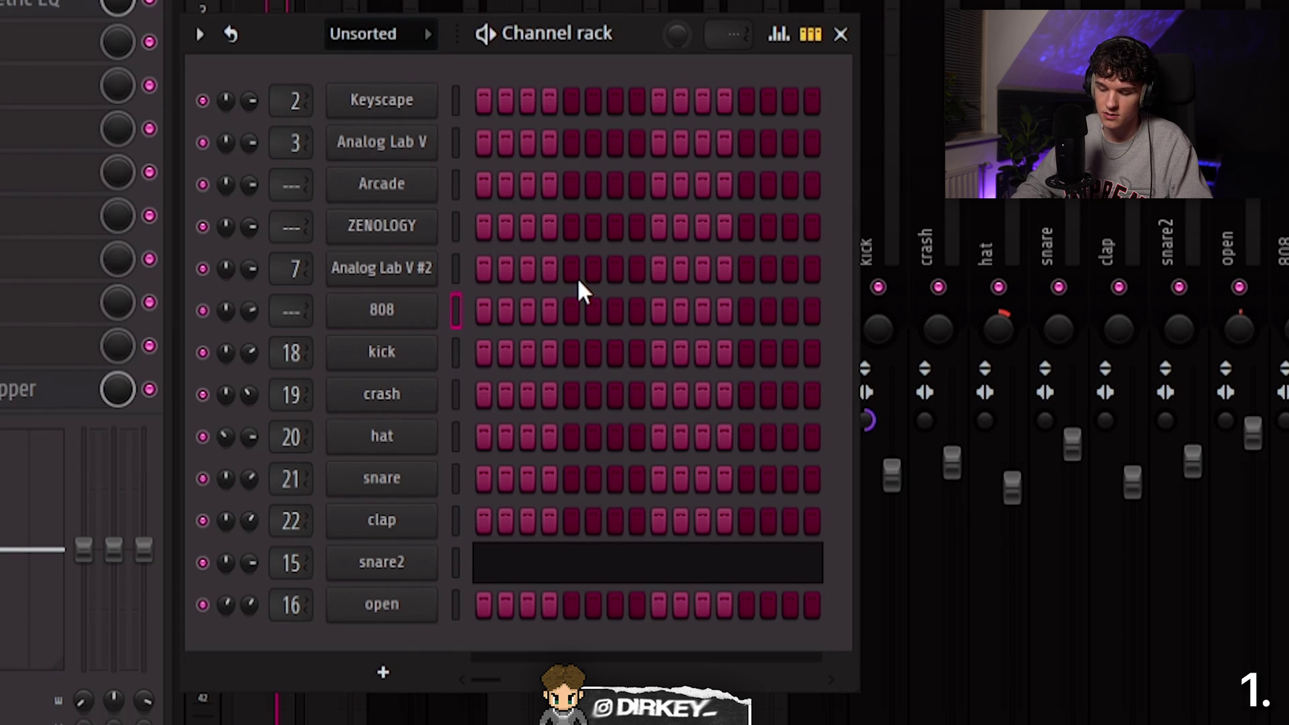
key("ctrl+l")
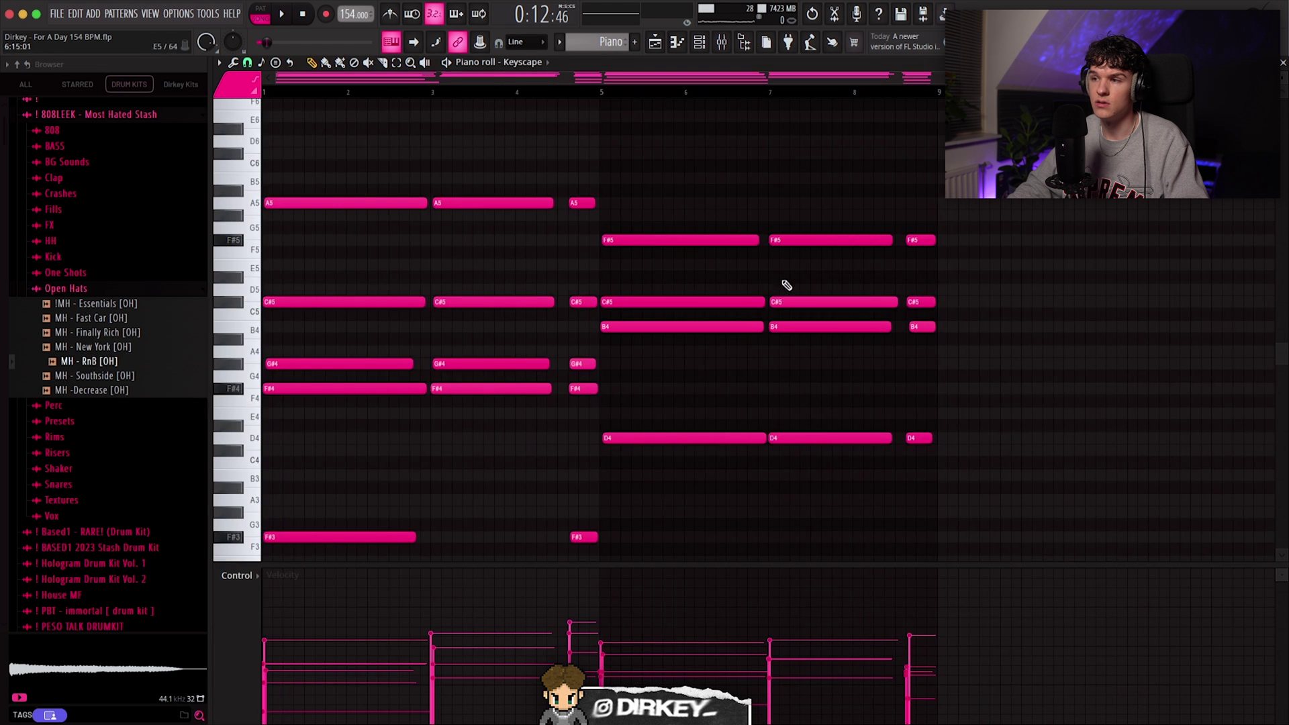
left_click_drag(1010, 164, 260, 463)
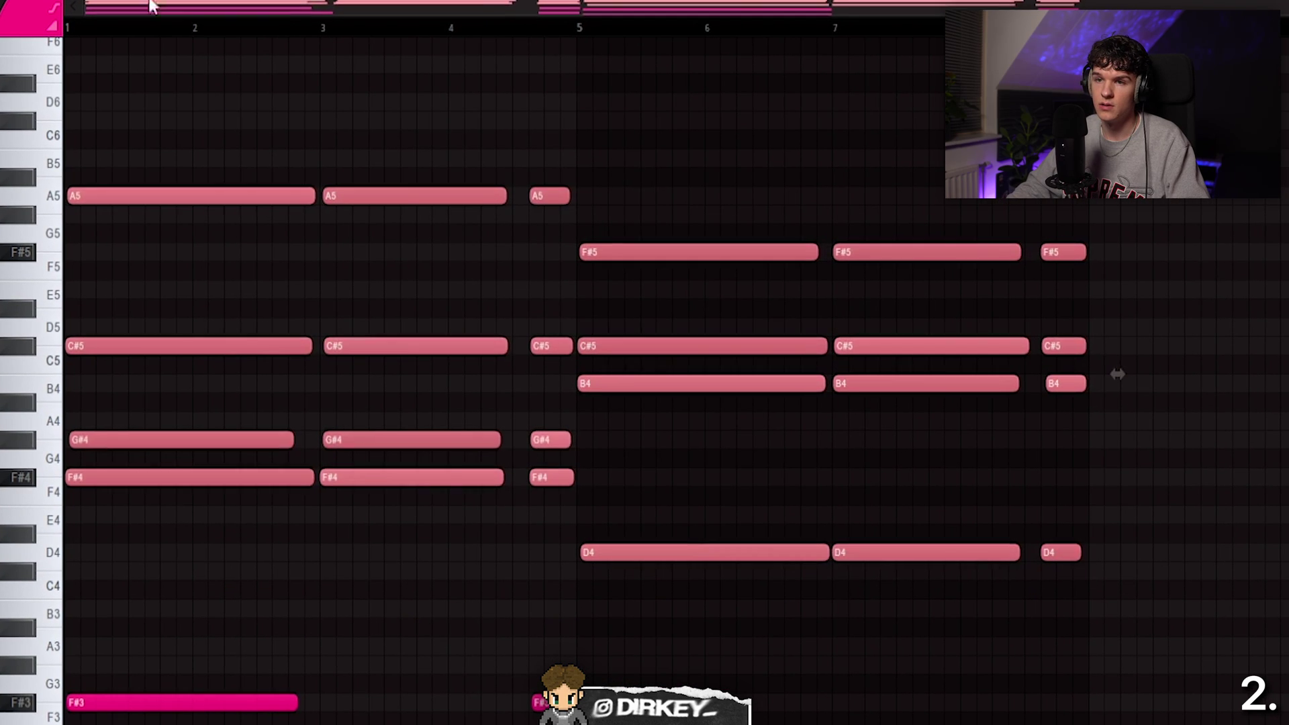
Step: Articulate the Keyscape chords into short stubs, then move the F#5 notes to bar 1 and shorten them
key("alt+a")
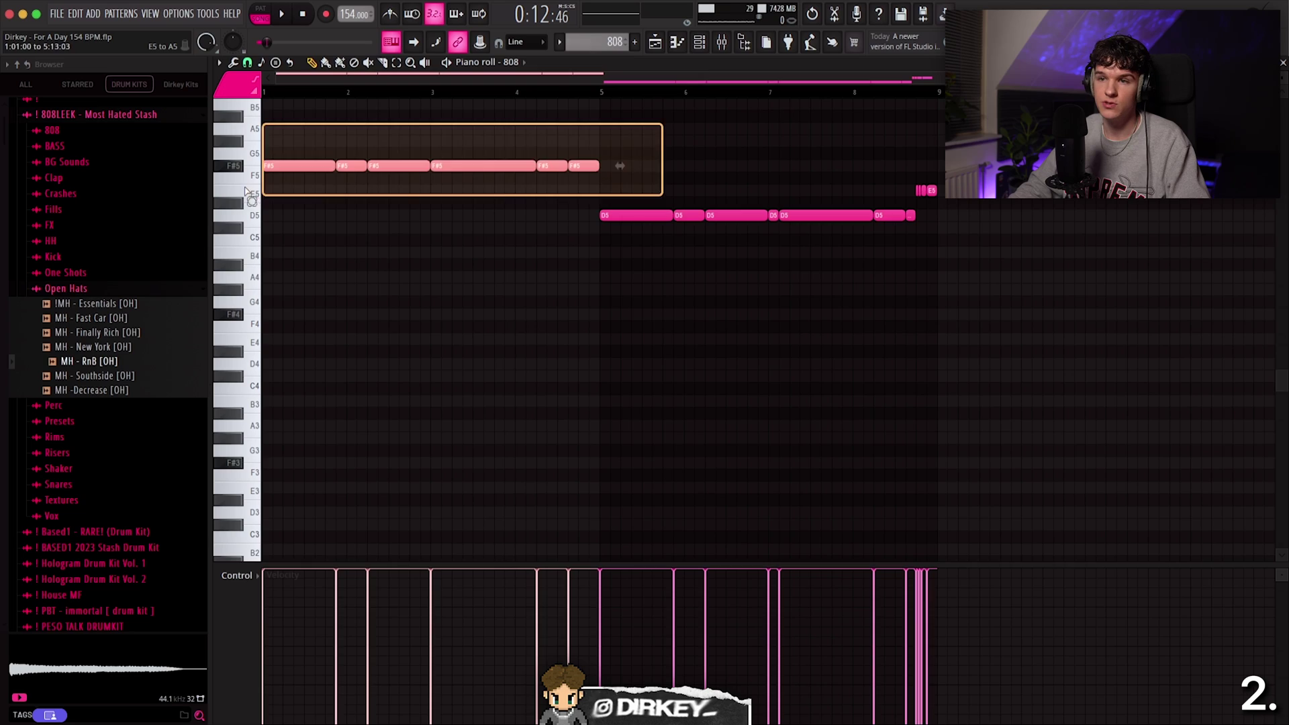
key("ctrl+d")
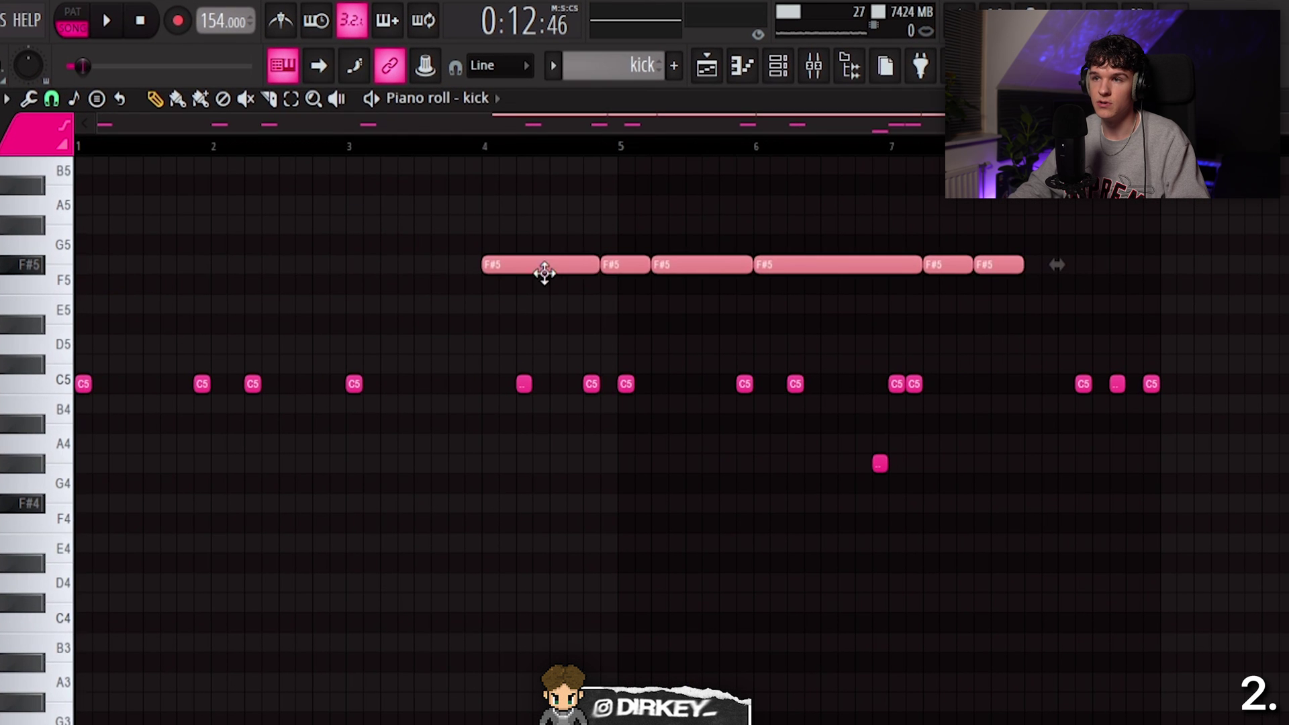
left_click_drag(544, 271, 114, 261)
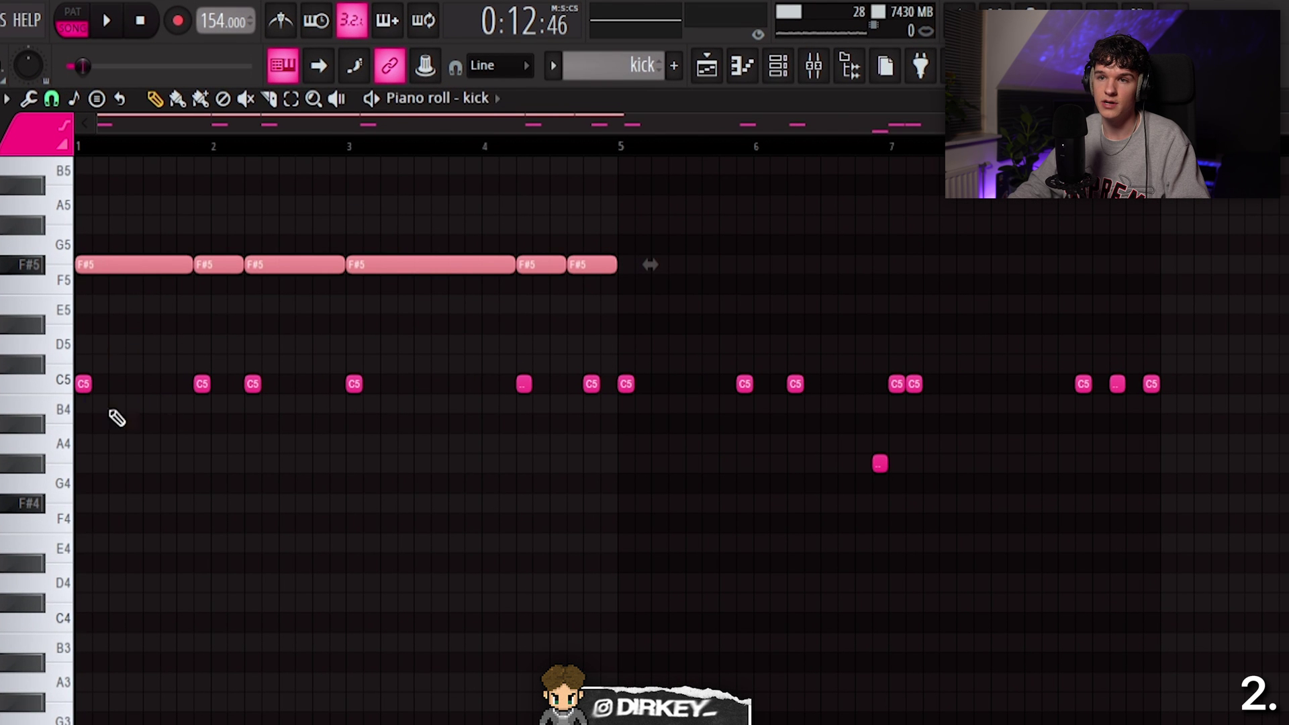
left_click_drag(515, 264, 188, 299)
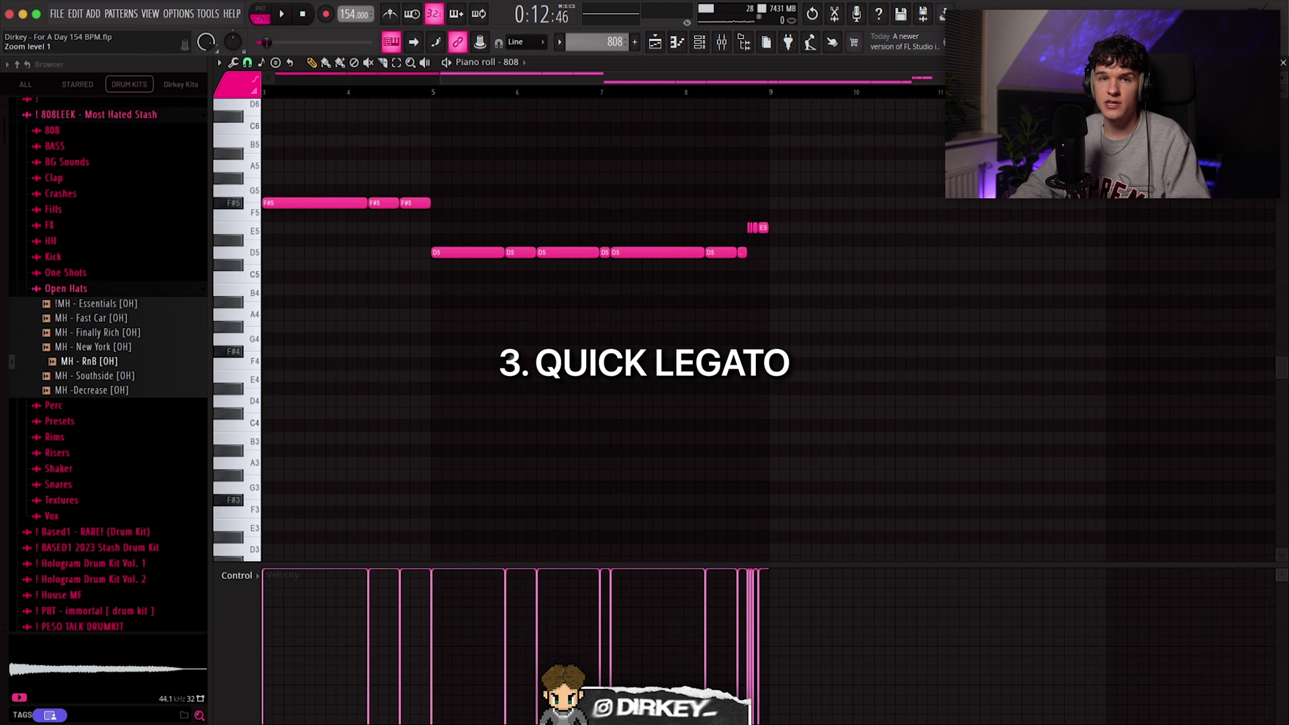
Step: Cut all the 808 notes down to short stubs
scroll(1090, 232, "up", 2)
left_click_drag(1155, 161, 92, 395)
left_click_drag(871, 253, 639, 308)
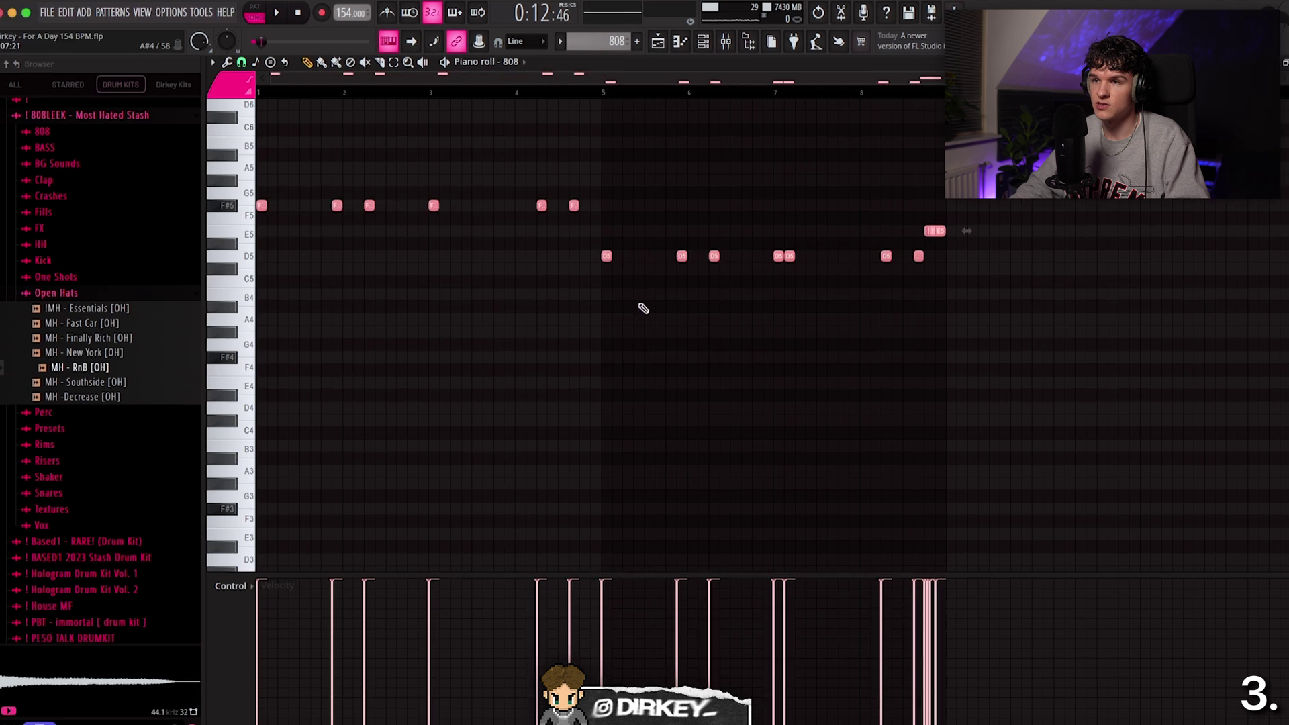
left_click(400, 302)
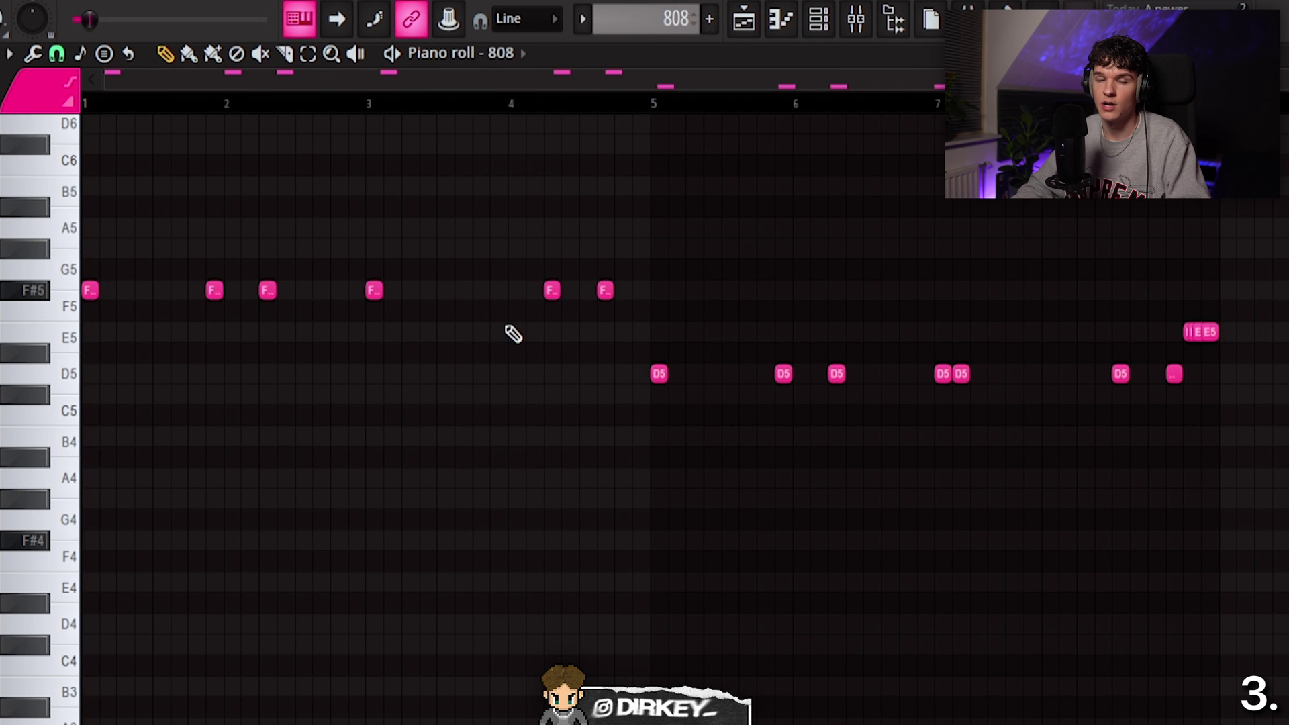
Step: Apply quick legato to the 808 notes, comparing the F#5 notes with undo and redo
key("ctrl+a")
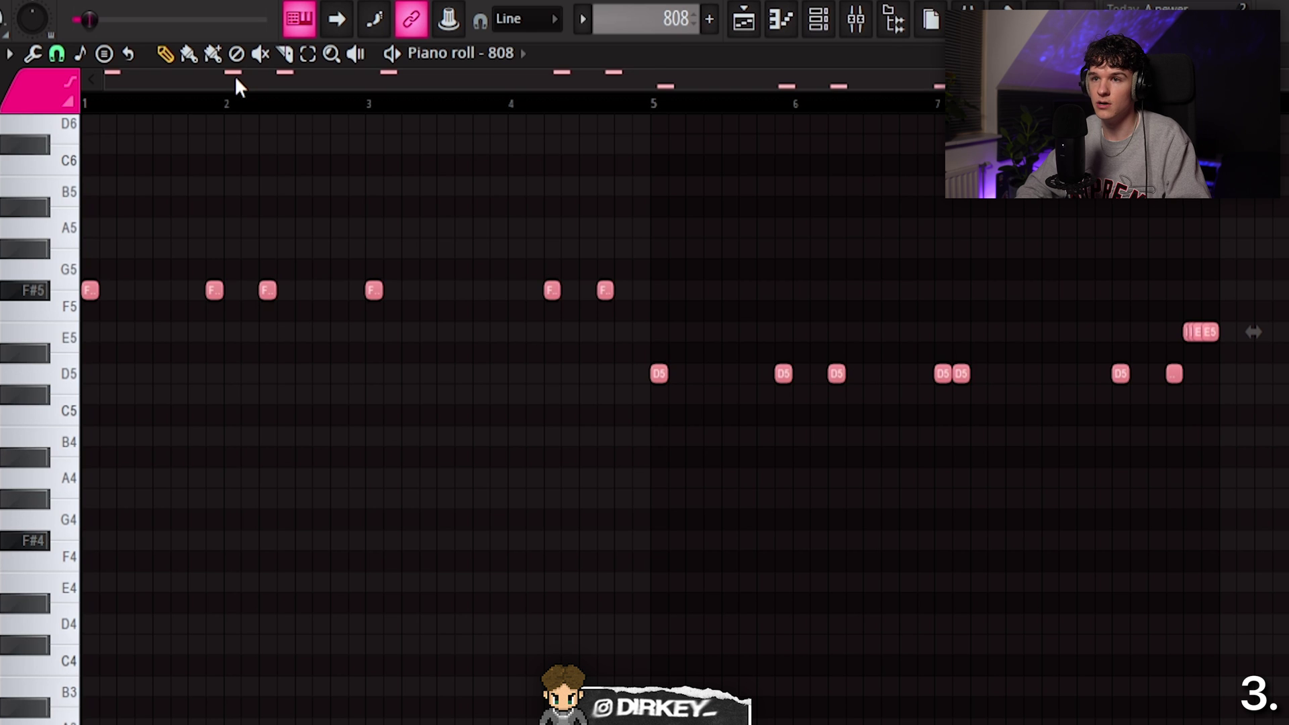
key("ctrl+l")
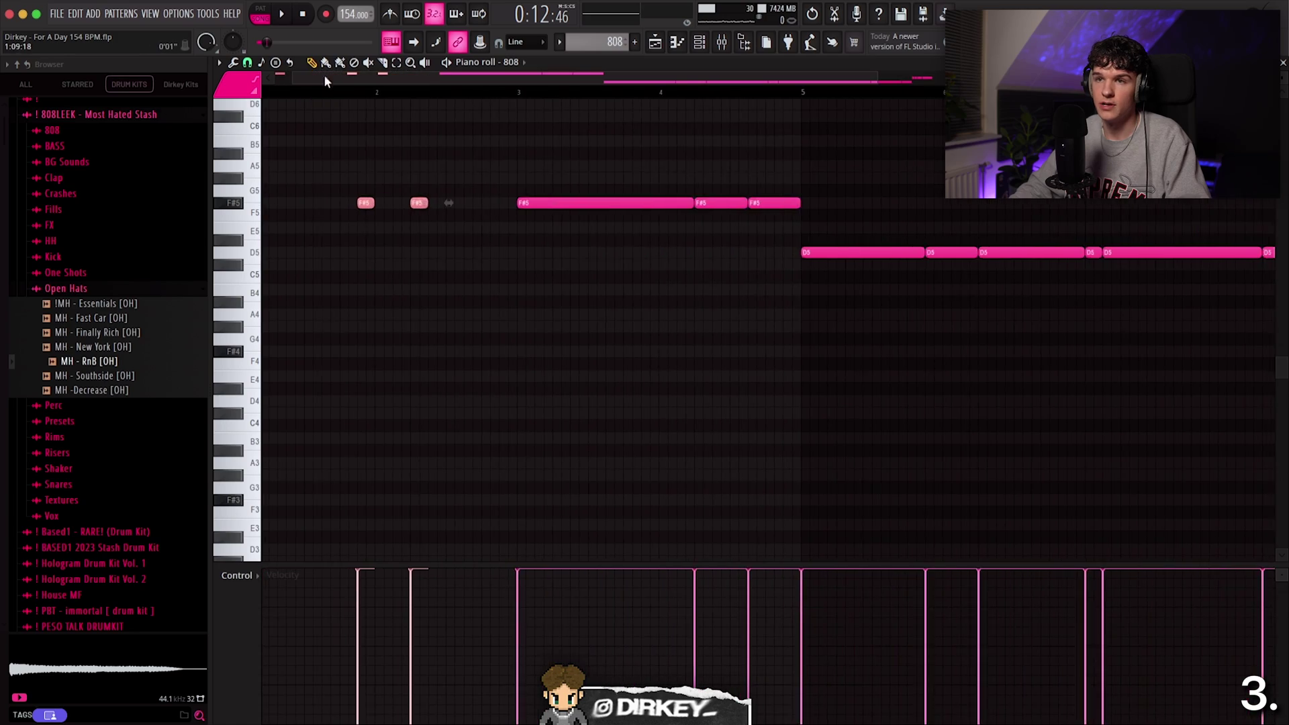
left_click_drag(324, 75, 307, 75)
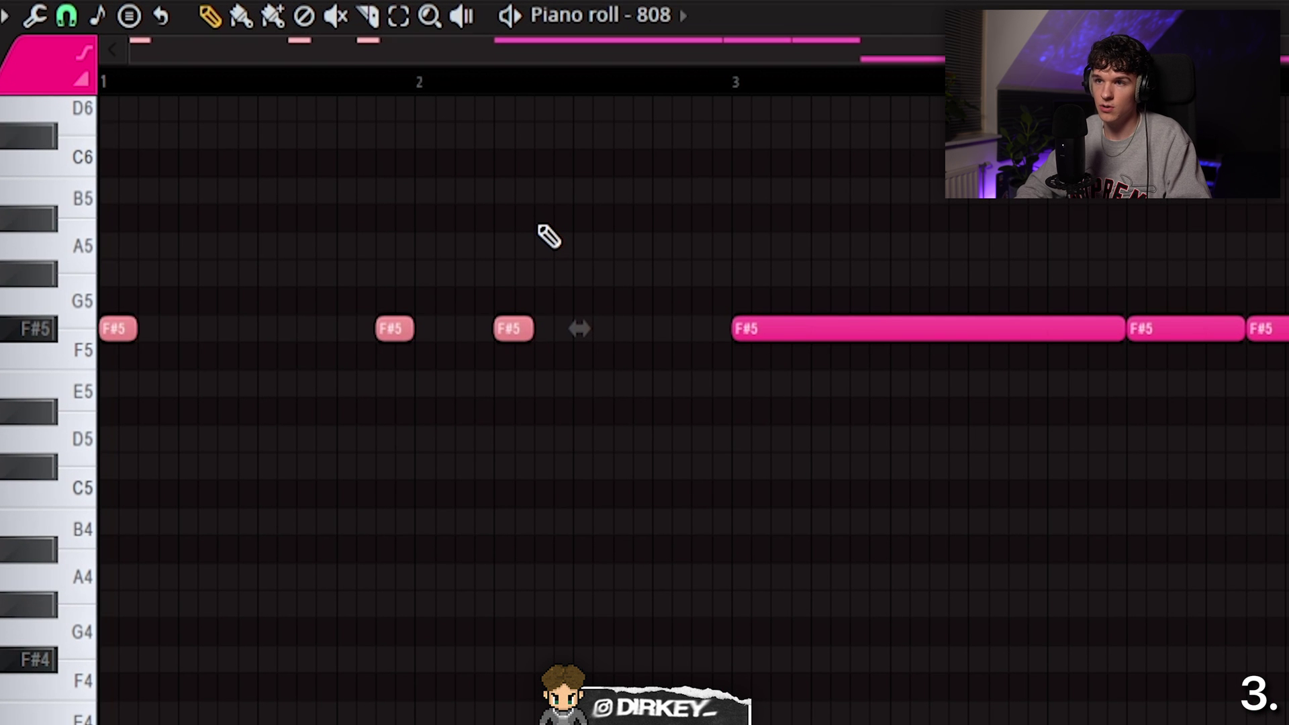
key("ctrl+l")
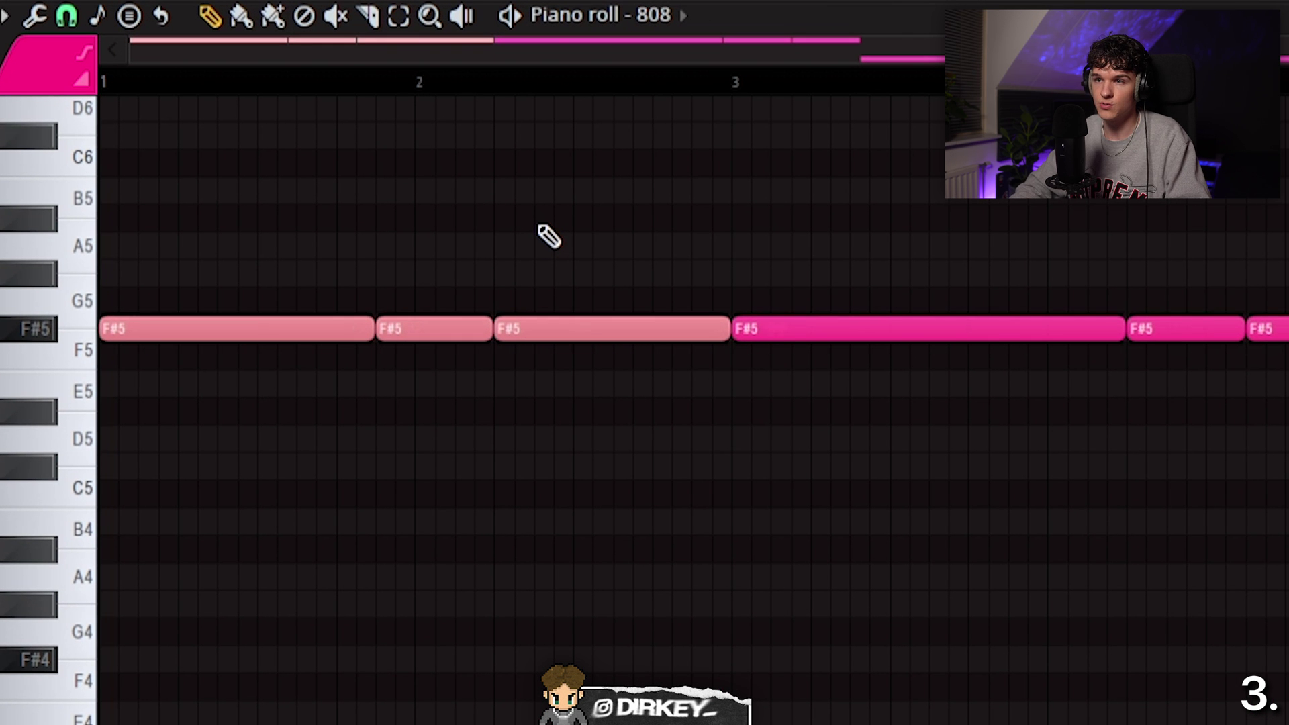
key("ctrl+z")
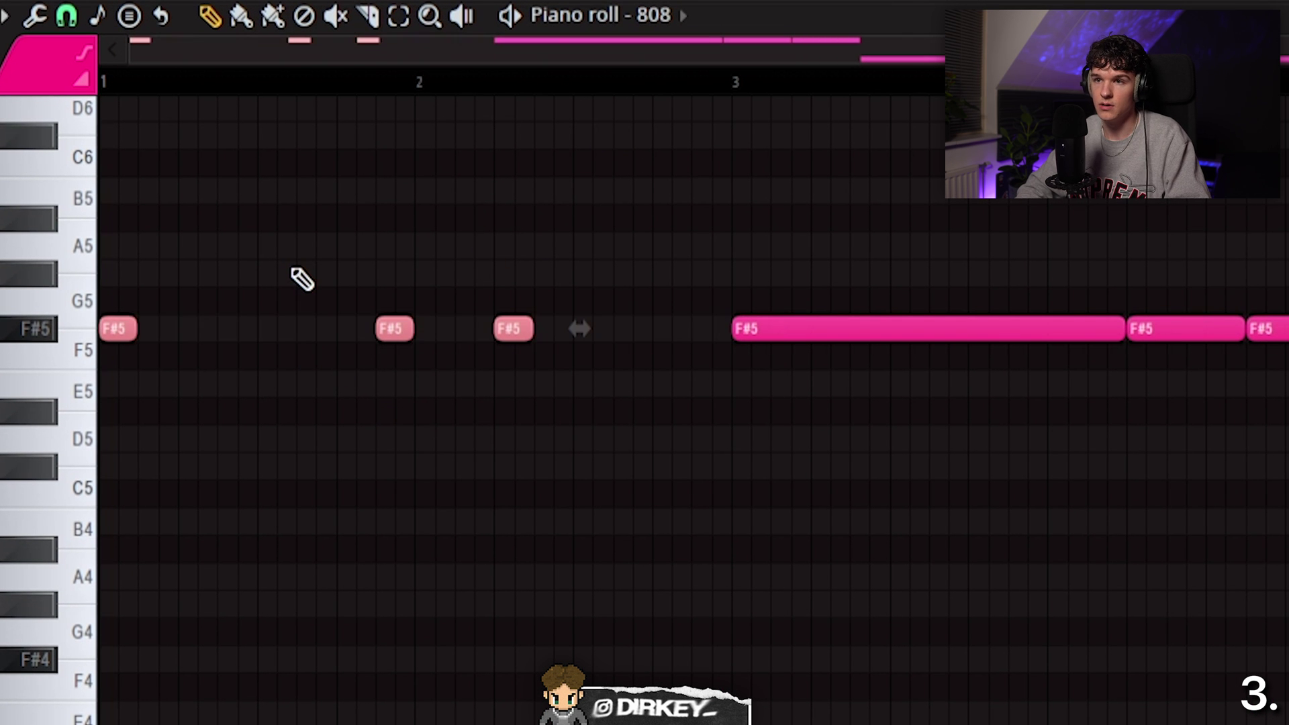
key("ctrl+l")
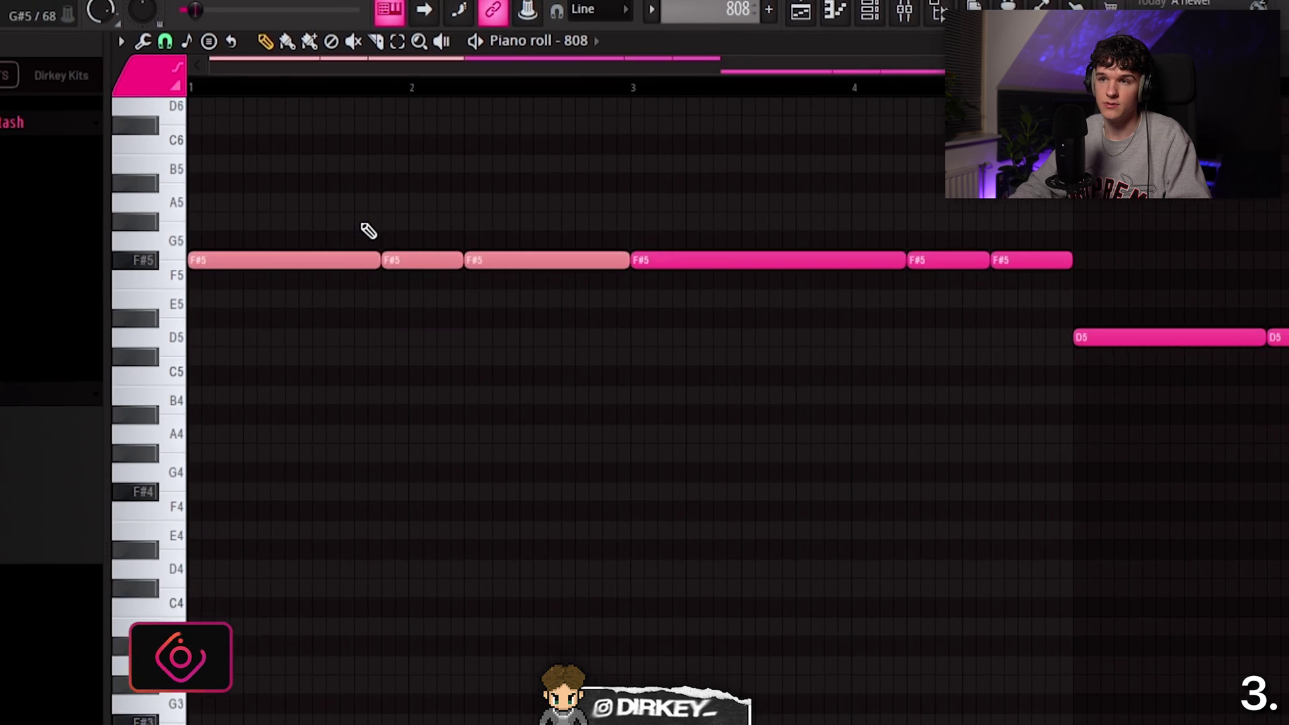
Step: In an empty pattern, draw an F#4–A4–C#5 chord and a D4–F#4 second chord
key("ctrl+a")
key("Delete")
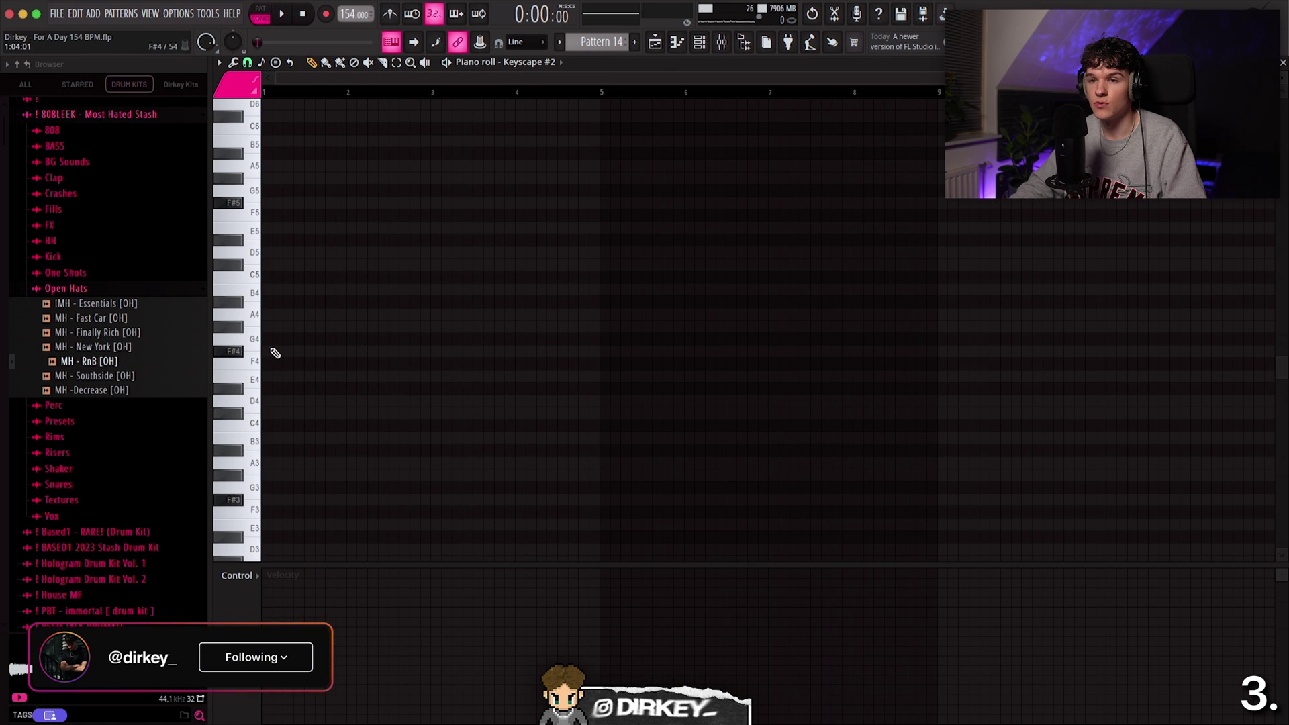
left_click(141, 351)
left_click(141, 299)
left_click(141, 230)
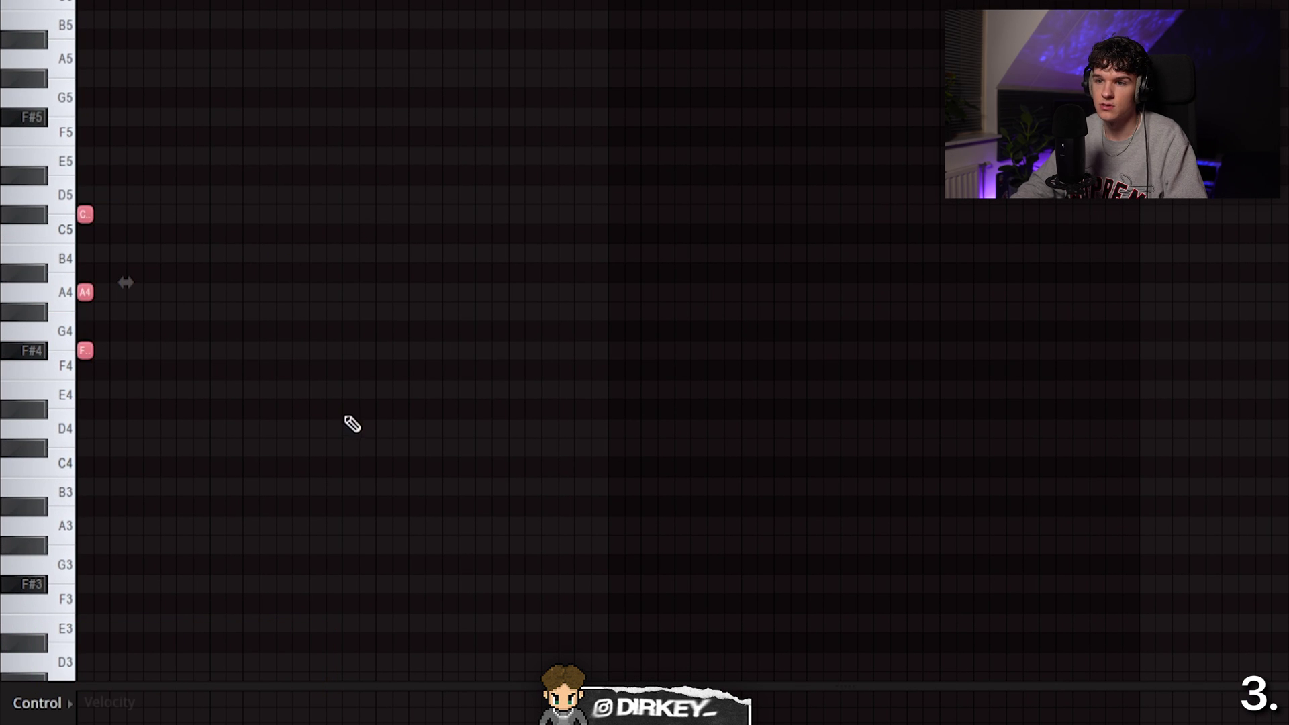
left_click(350, 429)
left_click(350, 350)
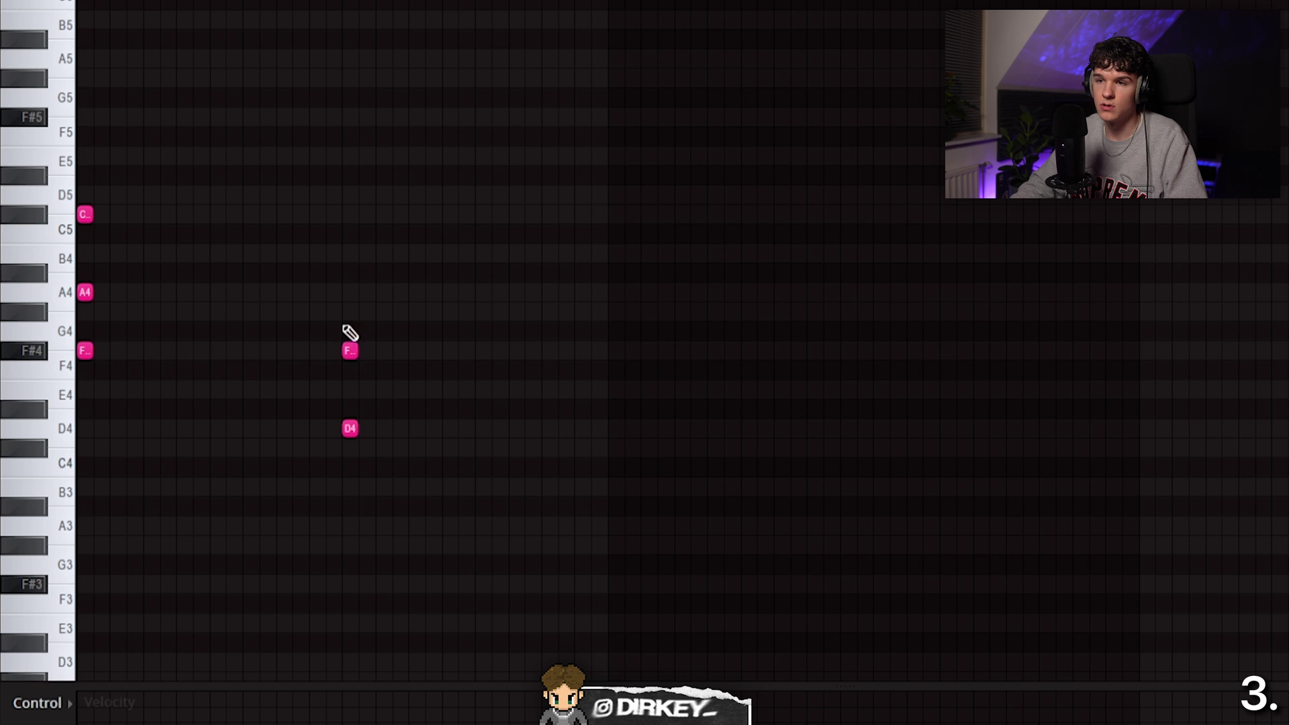
Step: Lengthen the chord notes, legato the second chord, and delete the extra A4 note
key("ctrl+a")
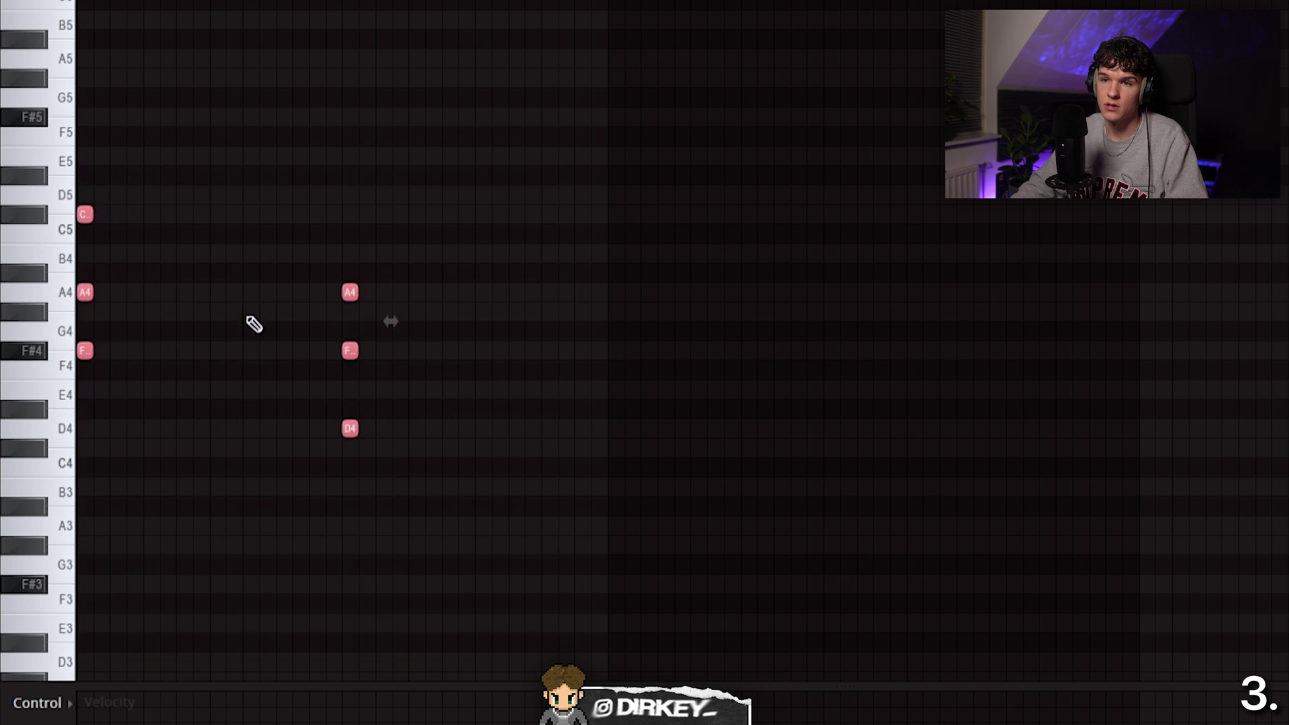
left_click_drag(327, 210, 327, 210)
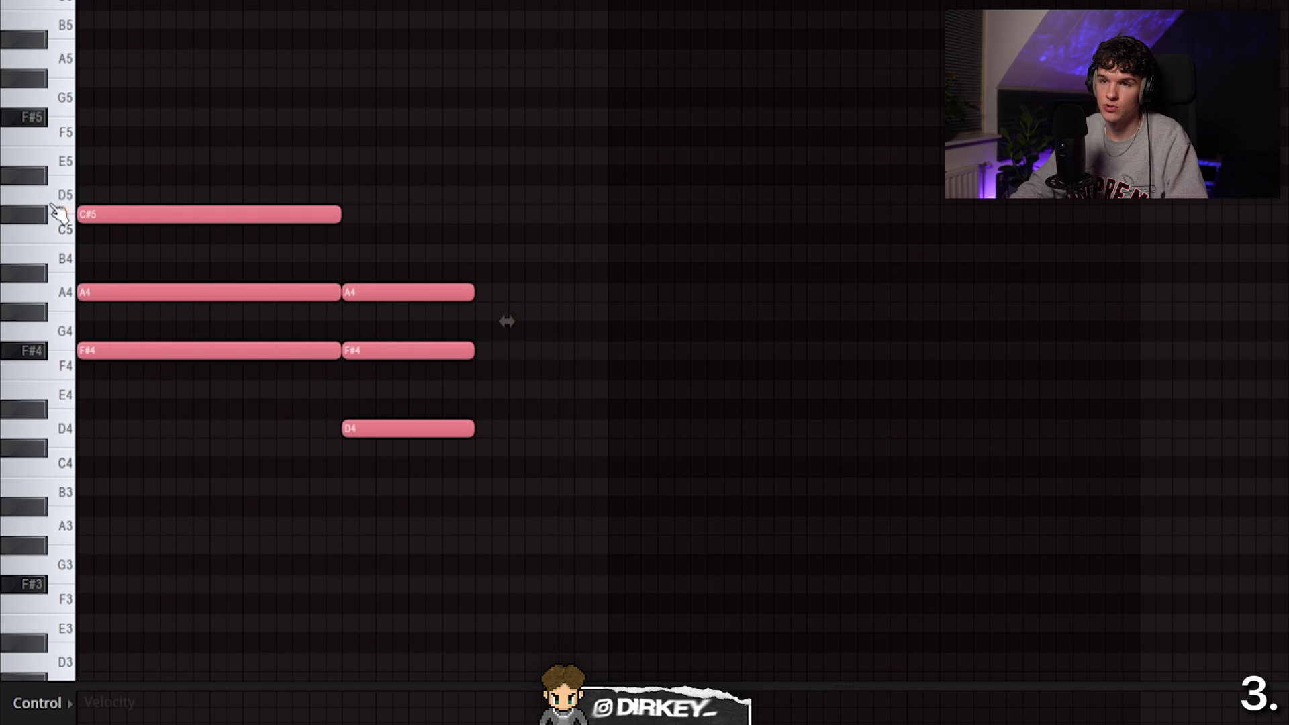
left_click(612, 292)
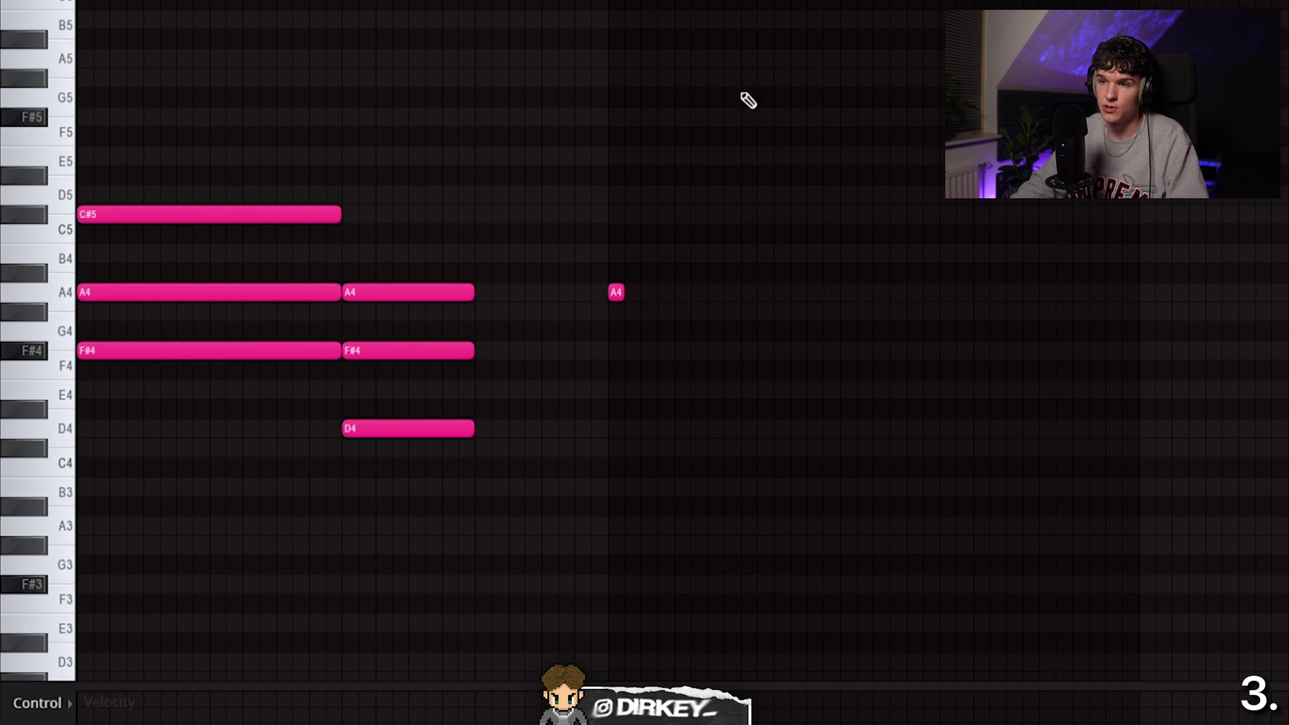
key("ctrl+l")
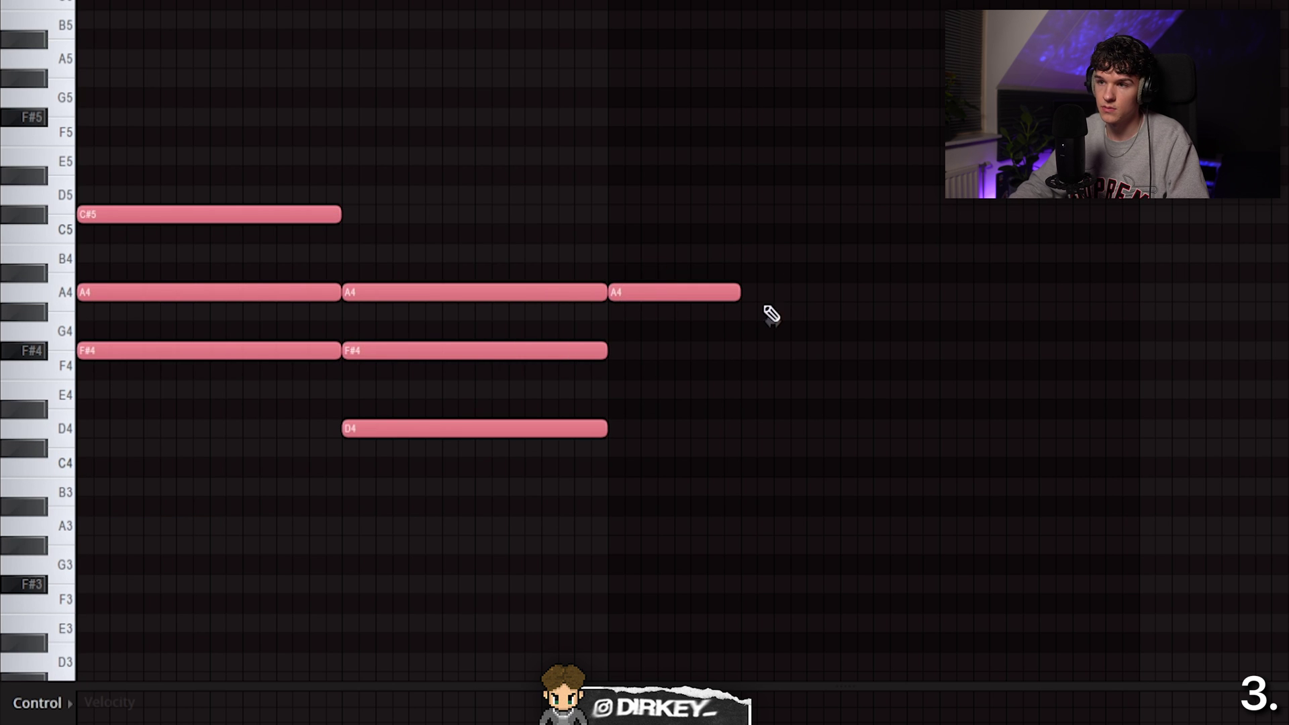
left_click(678, 293)
key("Delete")
left_click_drag(694, 204, 509, 485)
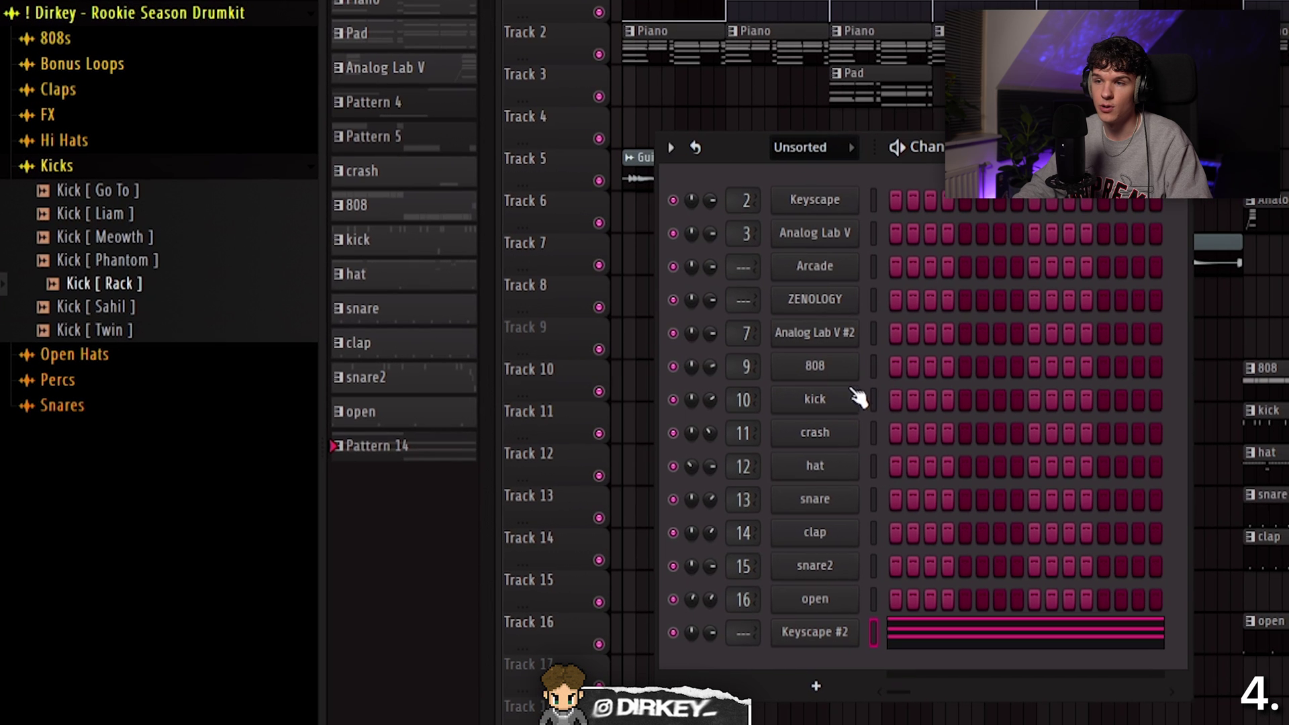
Step: Audition 808 [ Alter Ego ], swap in 808 [ Hellcat ], then undo the 808 sample replacement
left_click(60, 37)
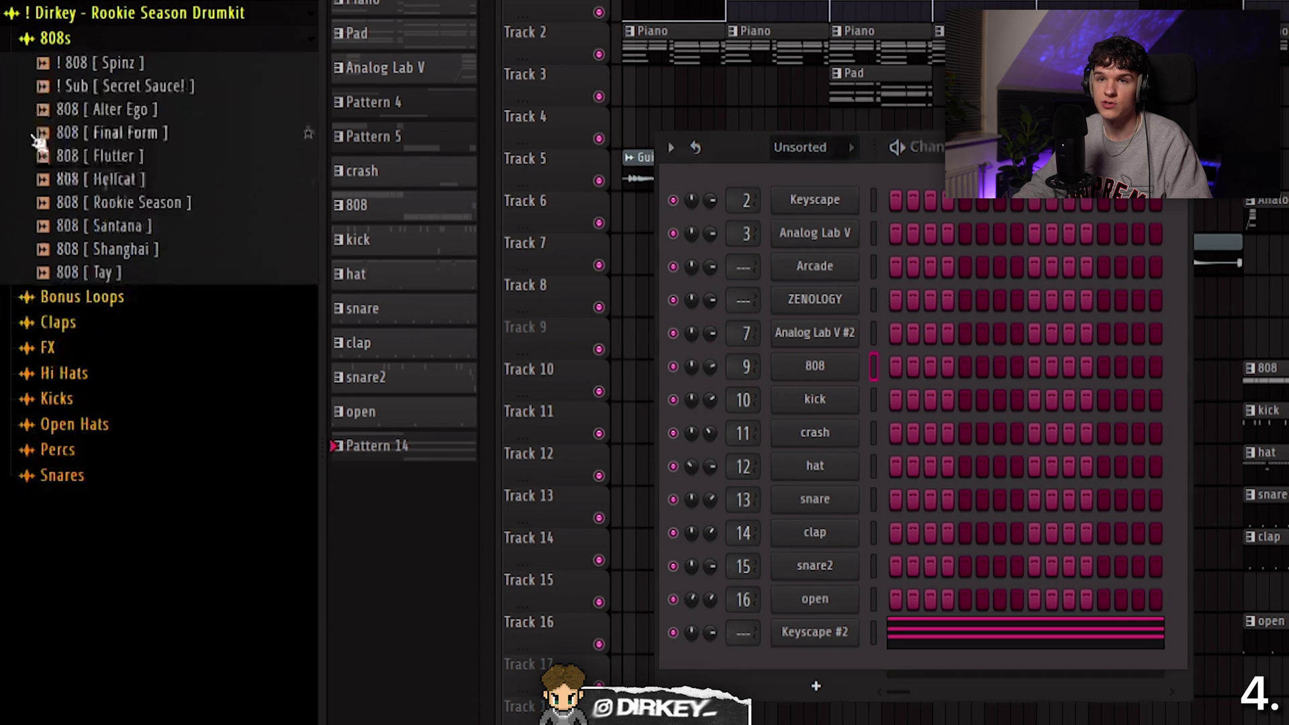
left_click_drag(104, 110, 815, 365)
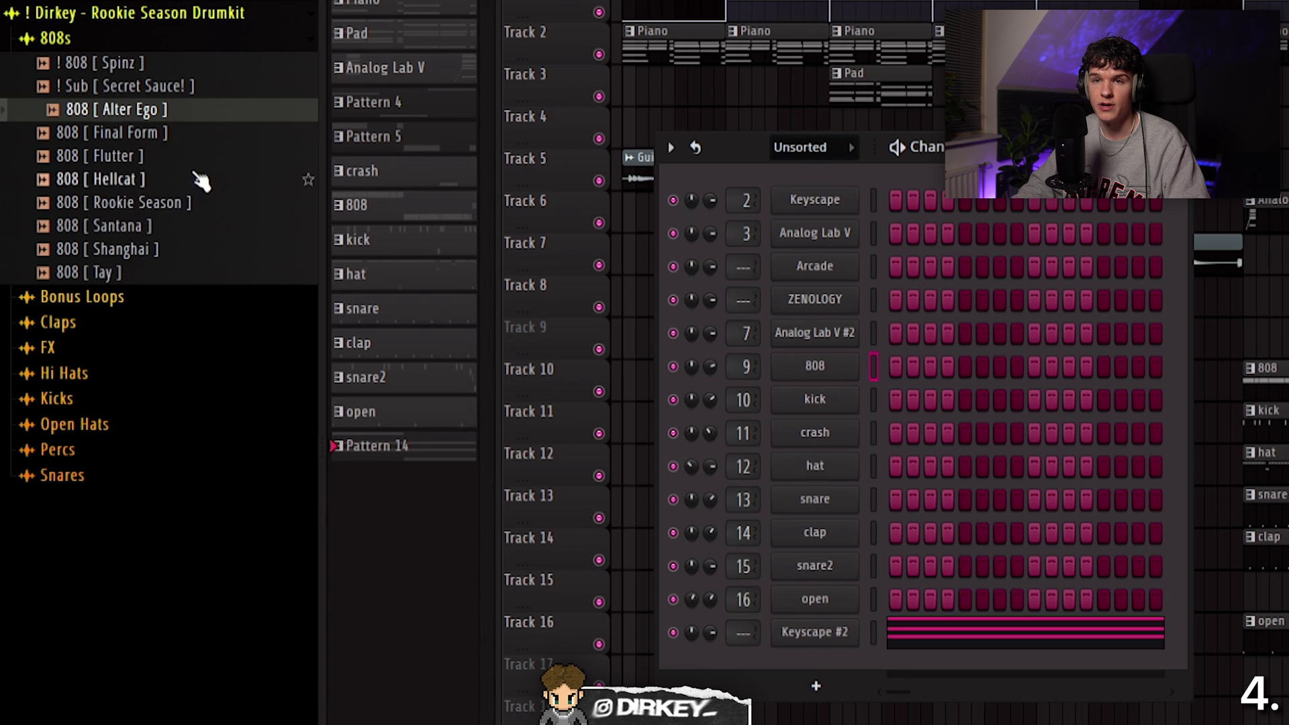
left_click_drag(176, 181, 847, 371)
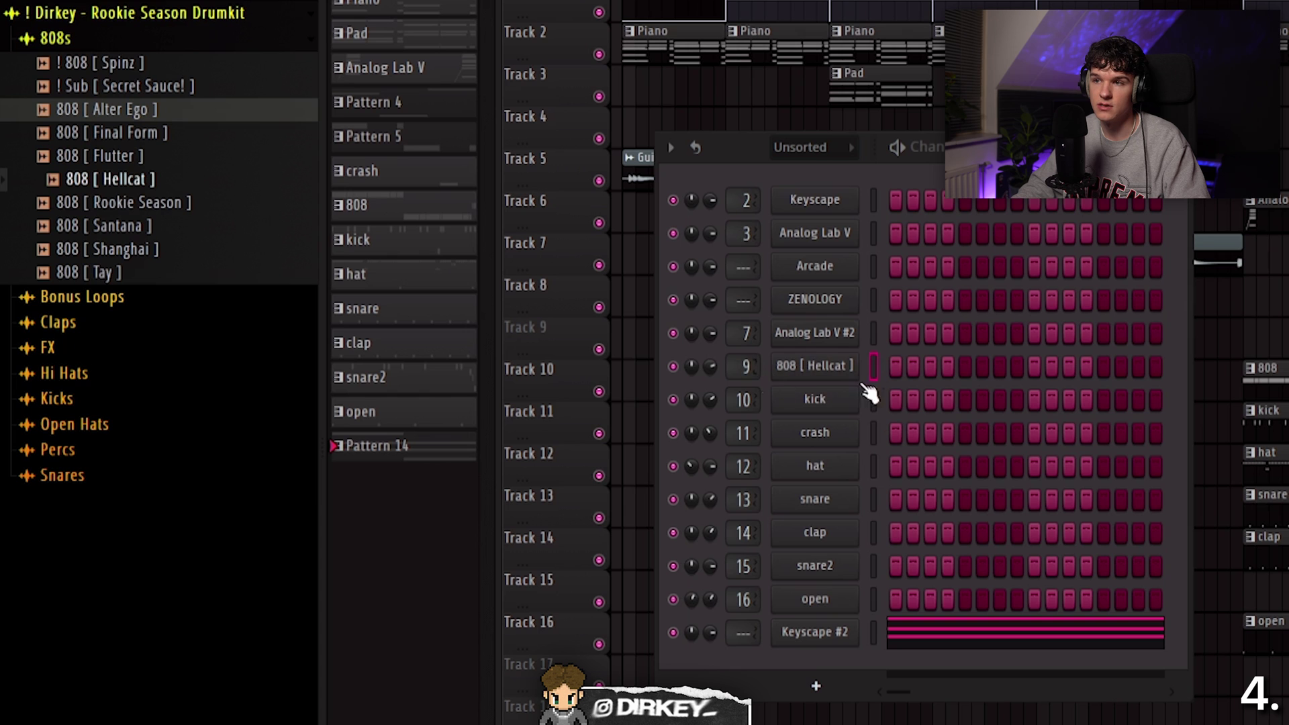
key("ctrl+z")
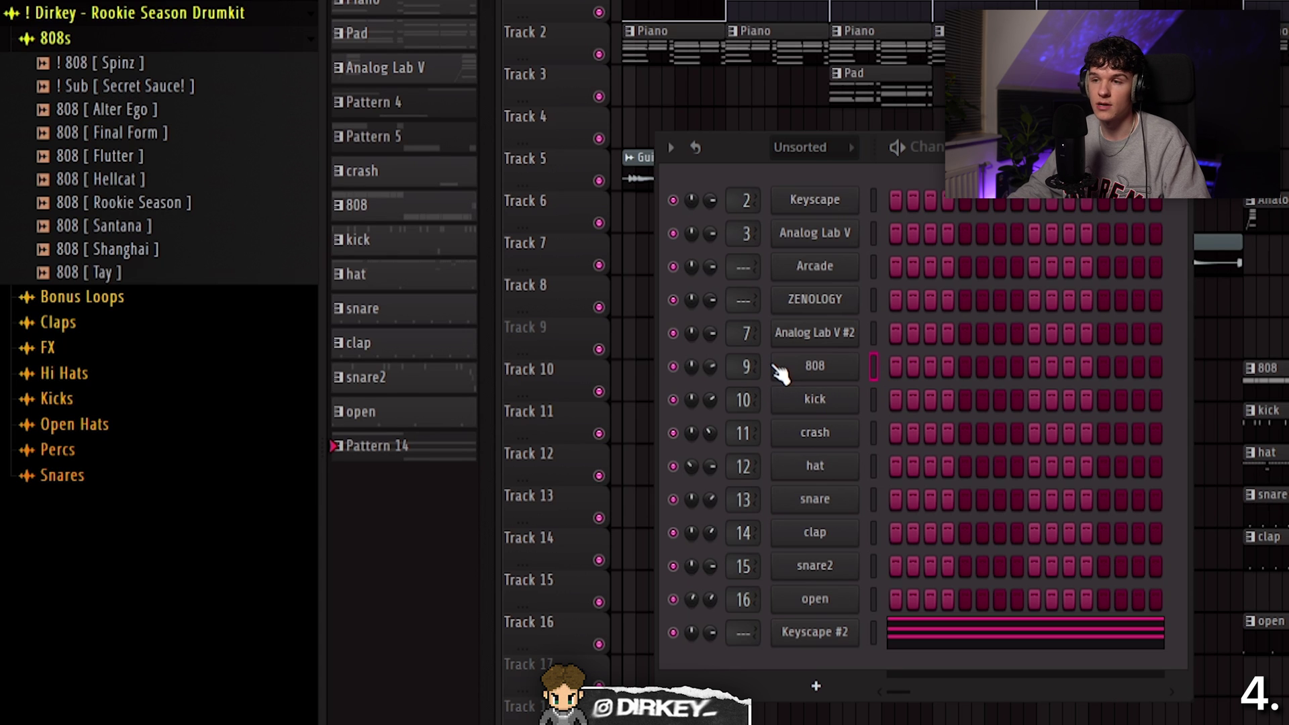
Step: Load Hi Hat [ Rex ] from the Hi Hats folder onto the hat channel
left_click(874, 465)
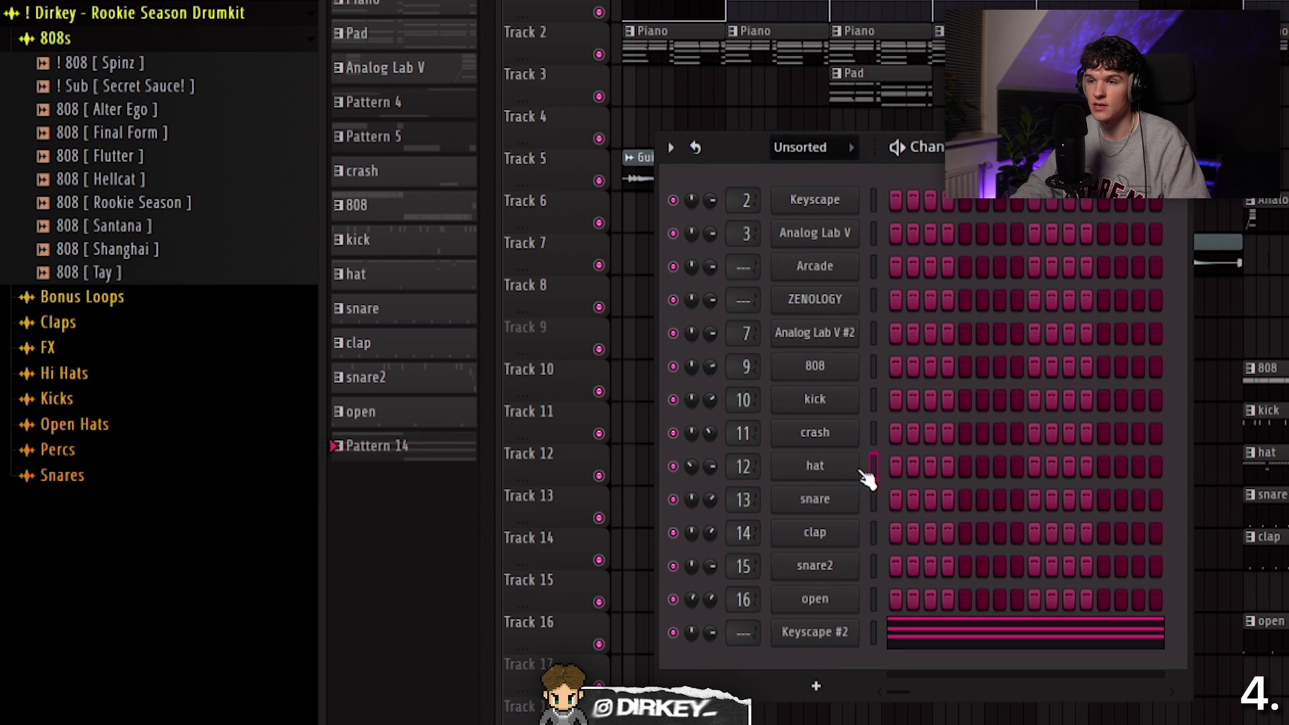
left_click(79, 373)
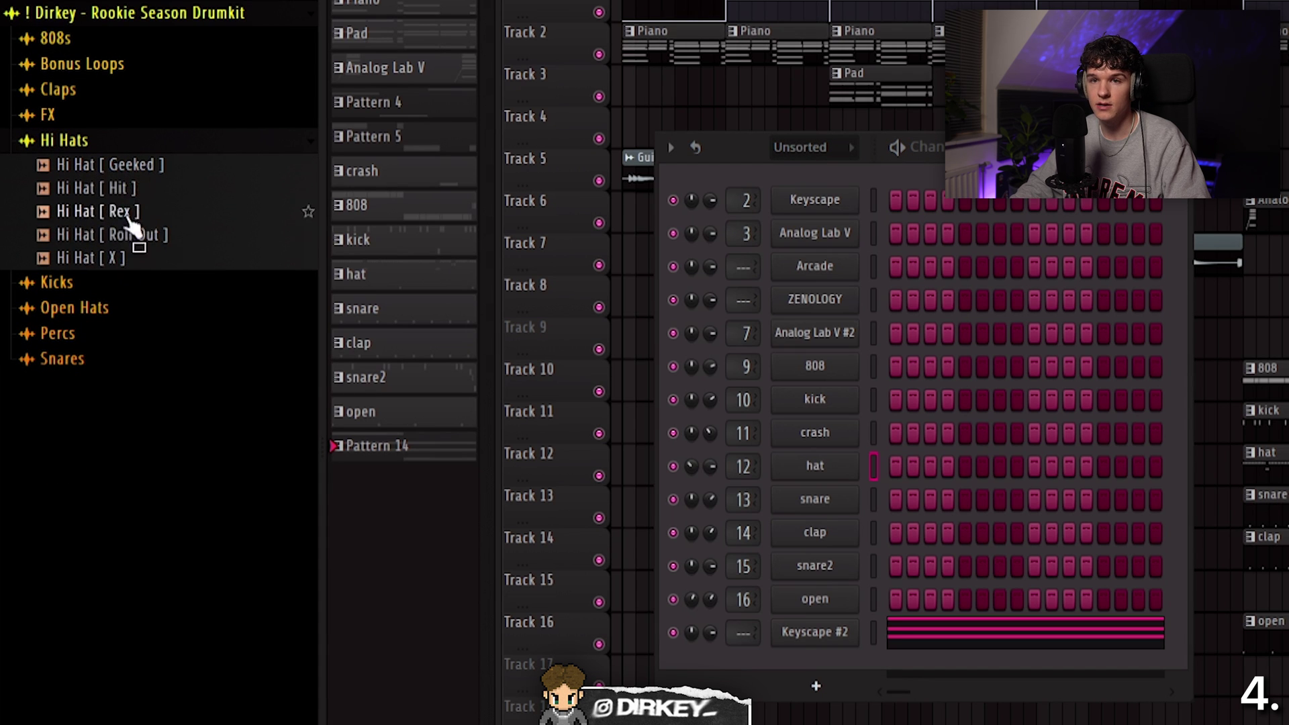
left_click_drag(124, 220, 832, 466)
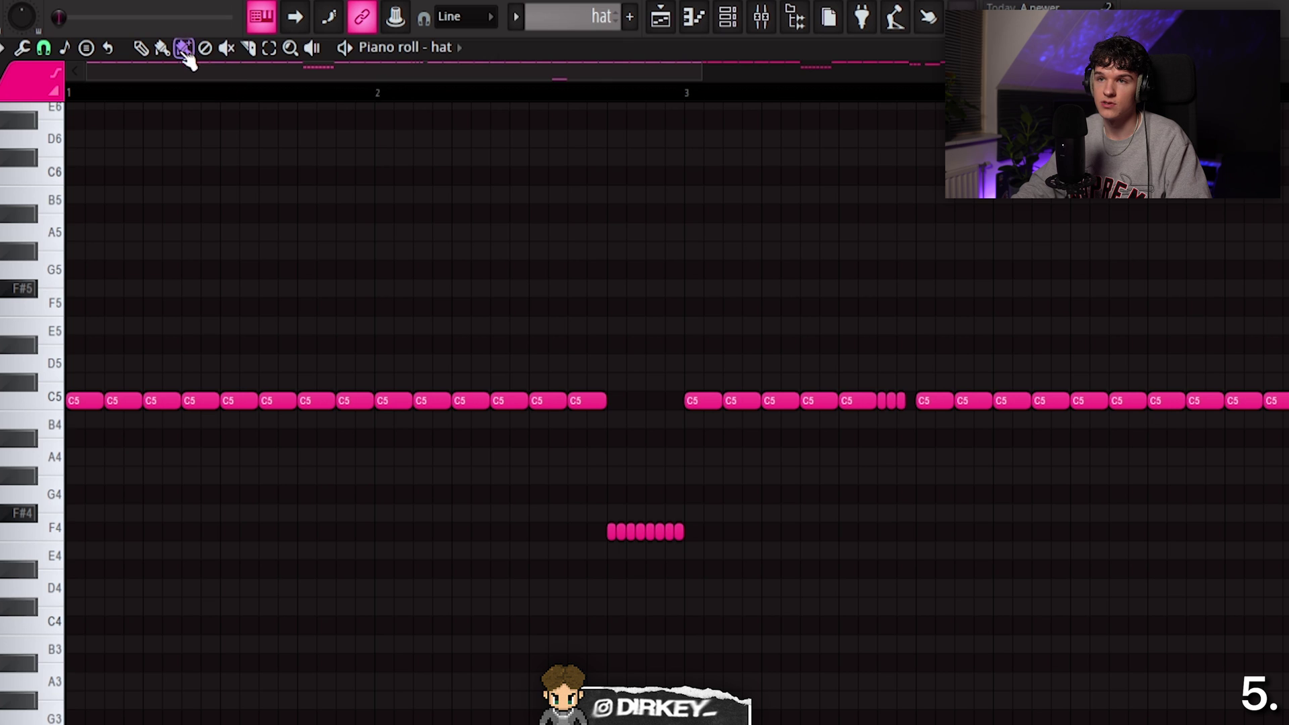
Step: Set the hat piano roll's snap to 1/3 step, removing the test-painted notes
left_click_drag(138, 287, 212, 288)
right_click(123, 307)
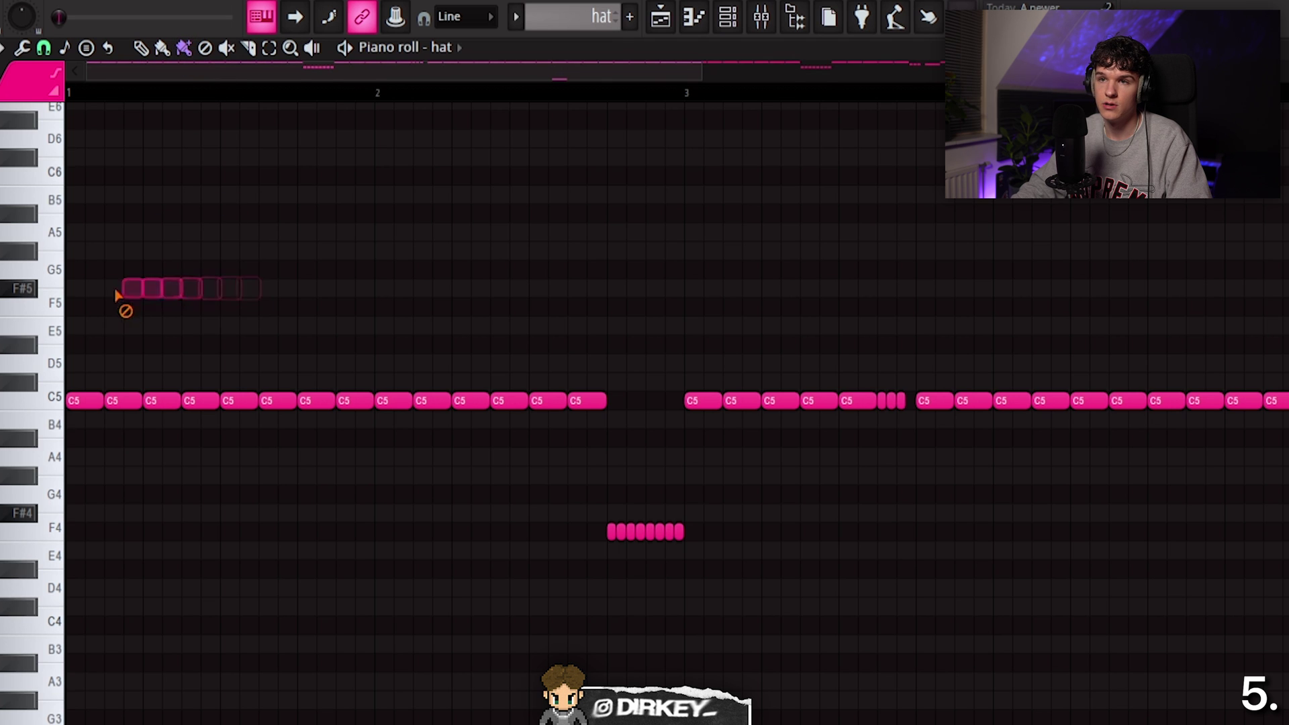
left_click(43, 47)
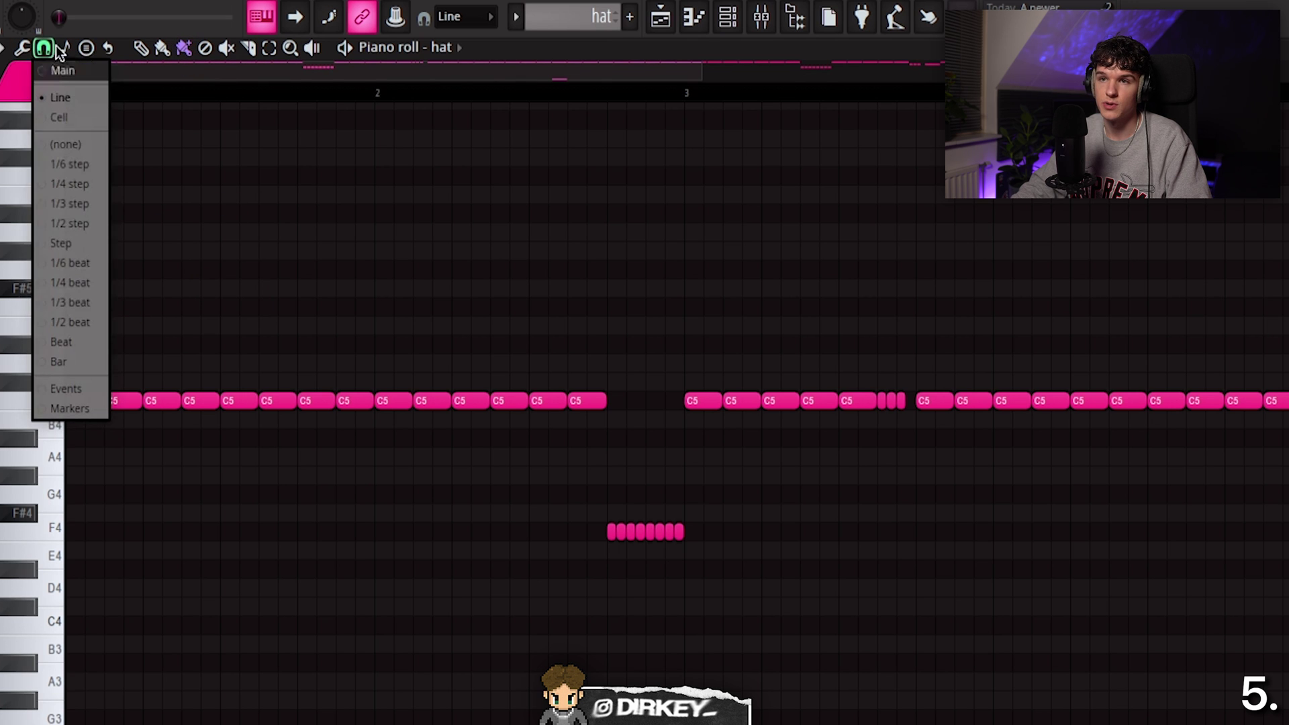
left_click(71, 203)
mouse_move(137, 270)
left_mouse_down()
mouse_move(172, 270)
mouse_move(139, 274)
left_mouse_up()
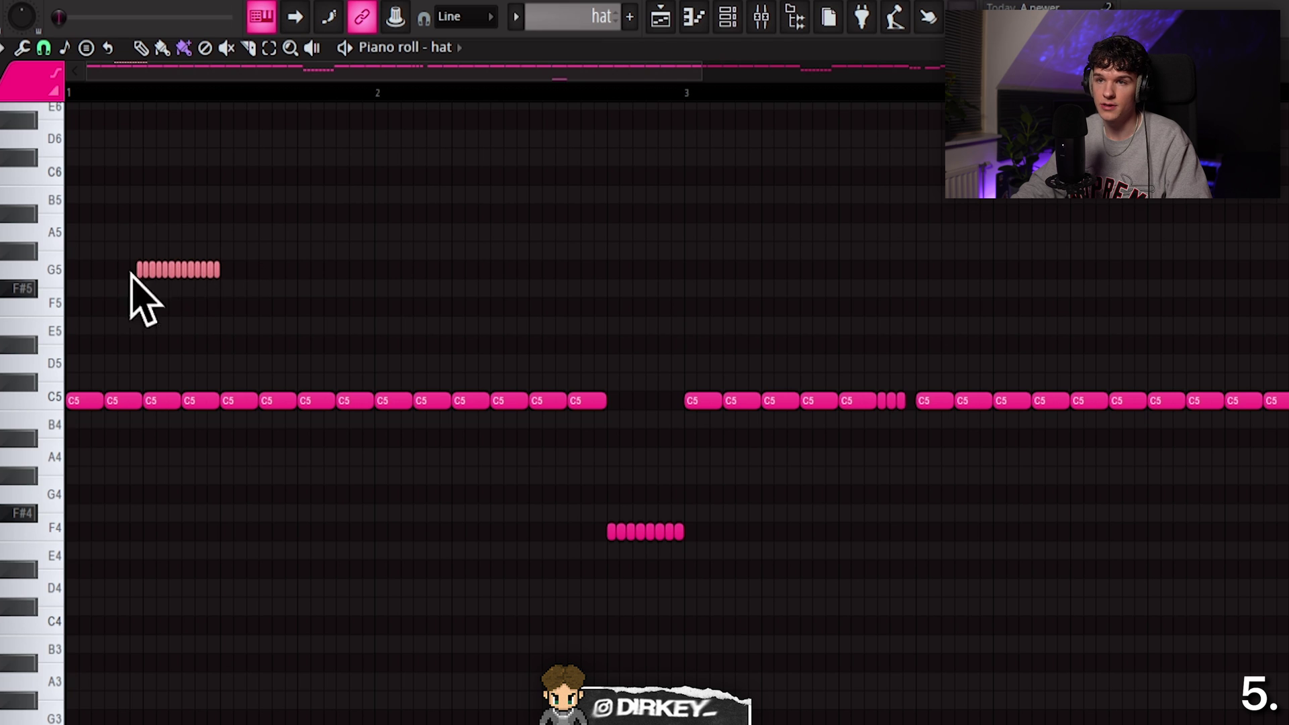
key("ctrl+z")
Step: Chop a C5 hi-hat note into short hits with Alt+U, keeping snap at 1/3 step
left_click(288, 398)
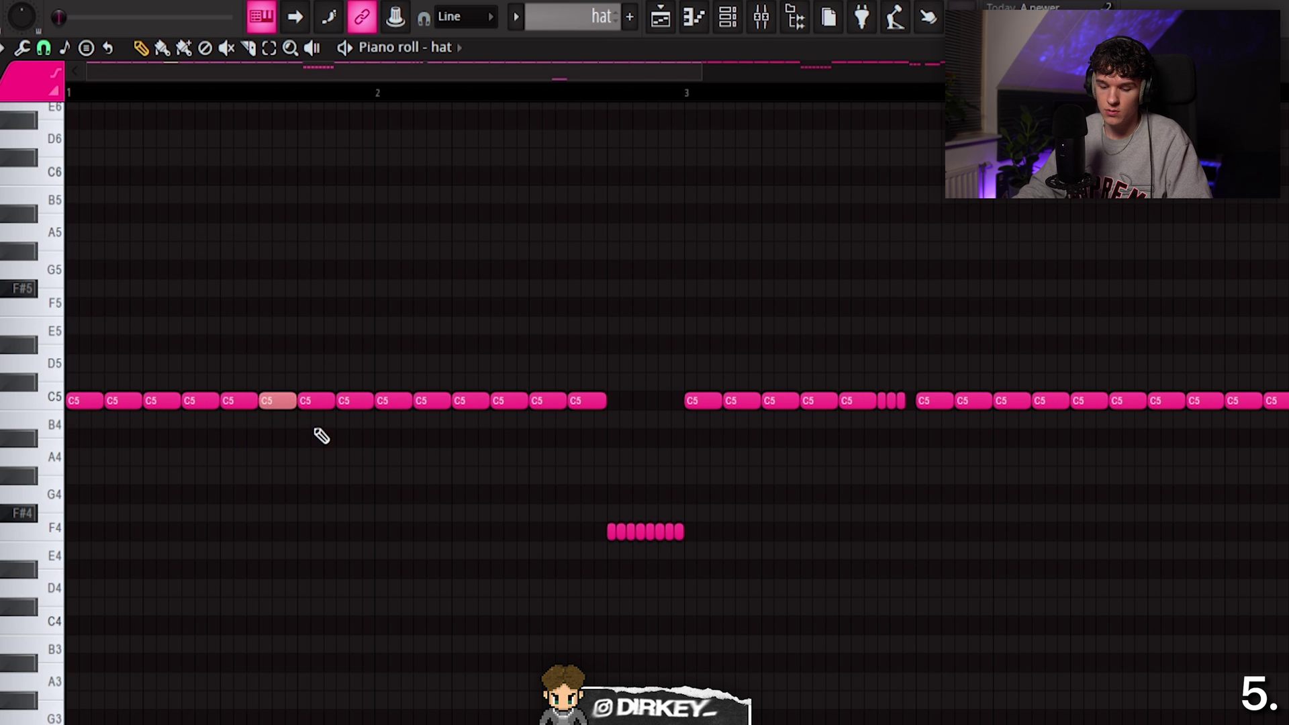
key("alt+u")
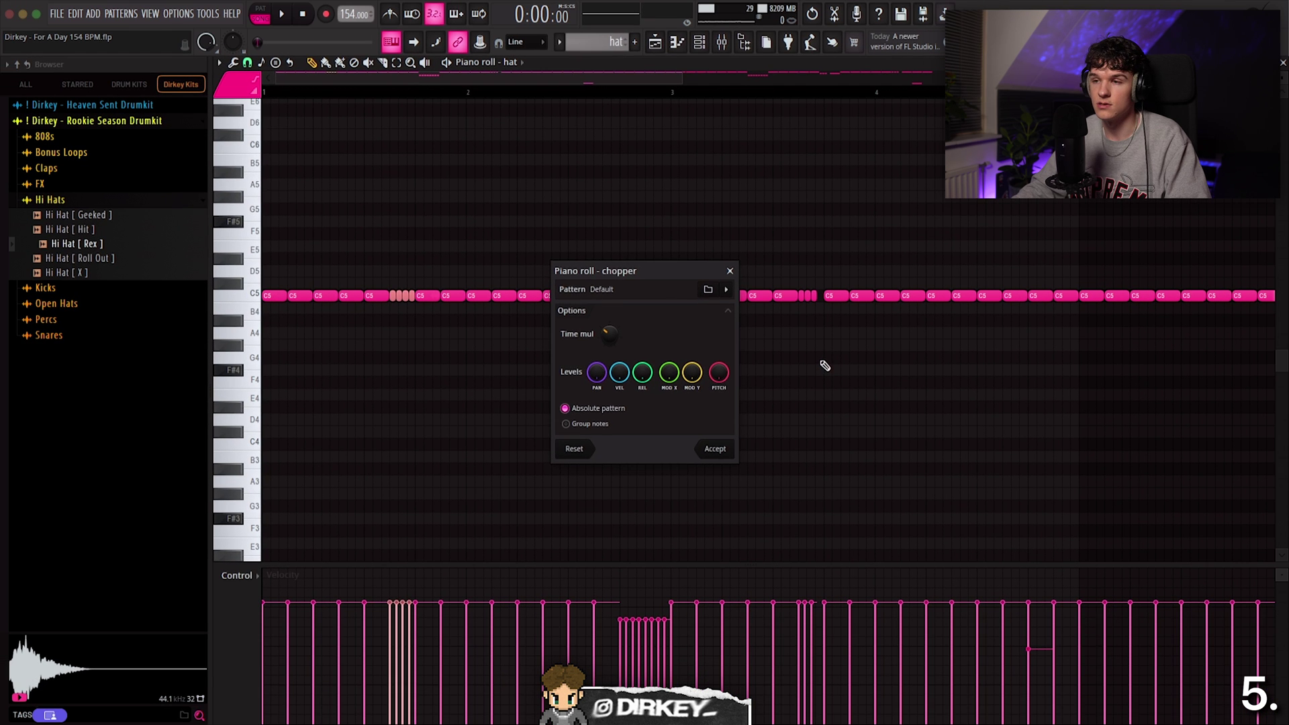
left_click(247, 62)
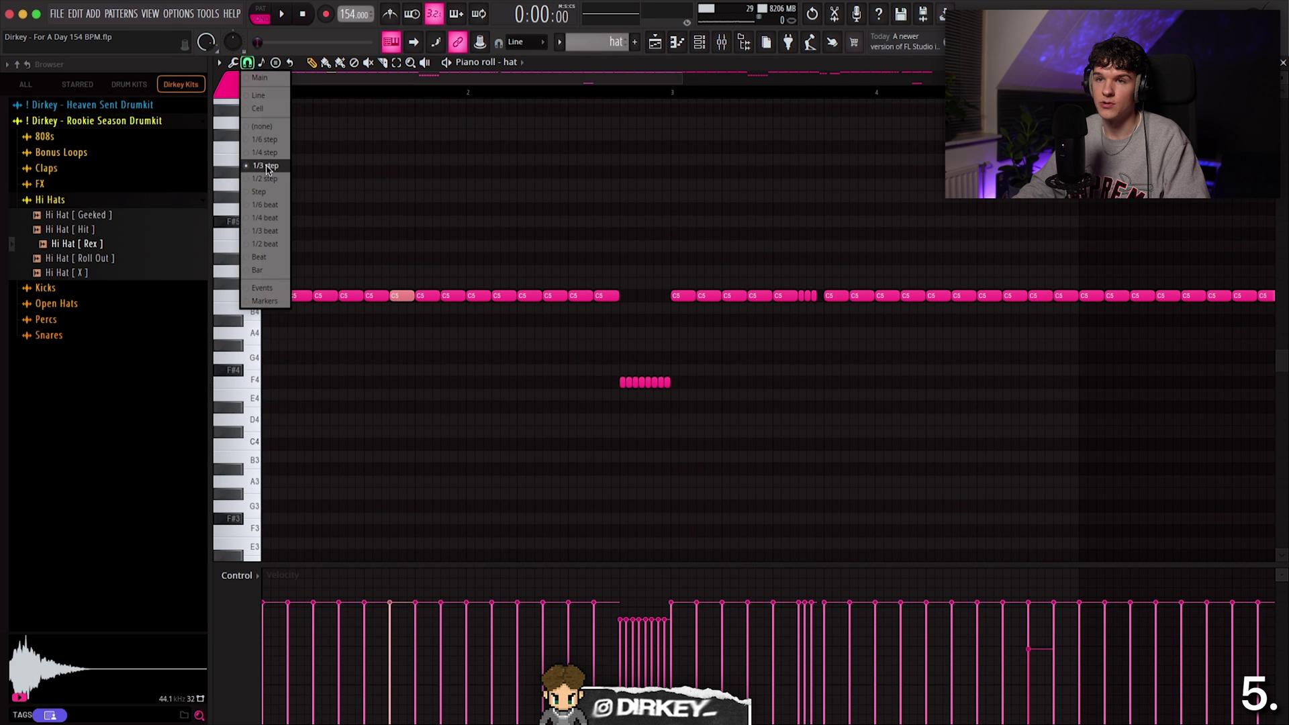
left_click(269, 166)
right_click(402, 297)
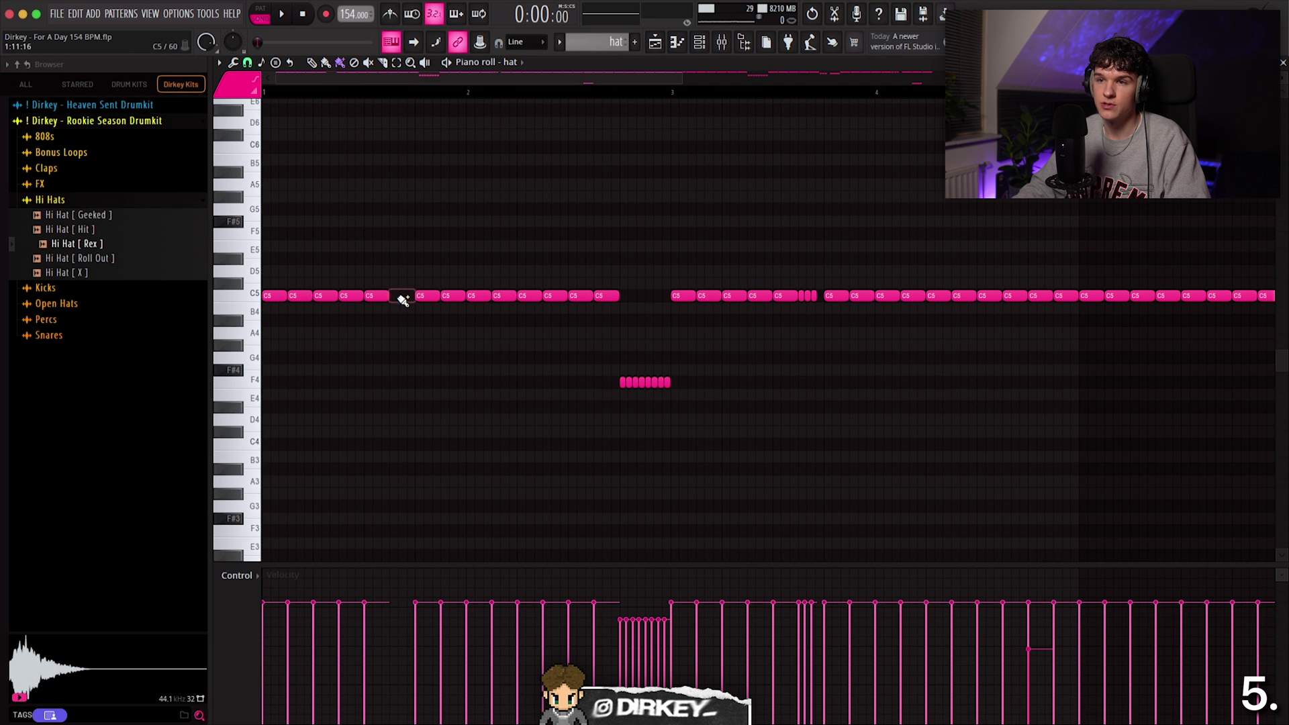
left_click(400, 296)
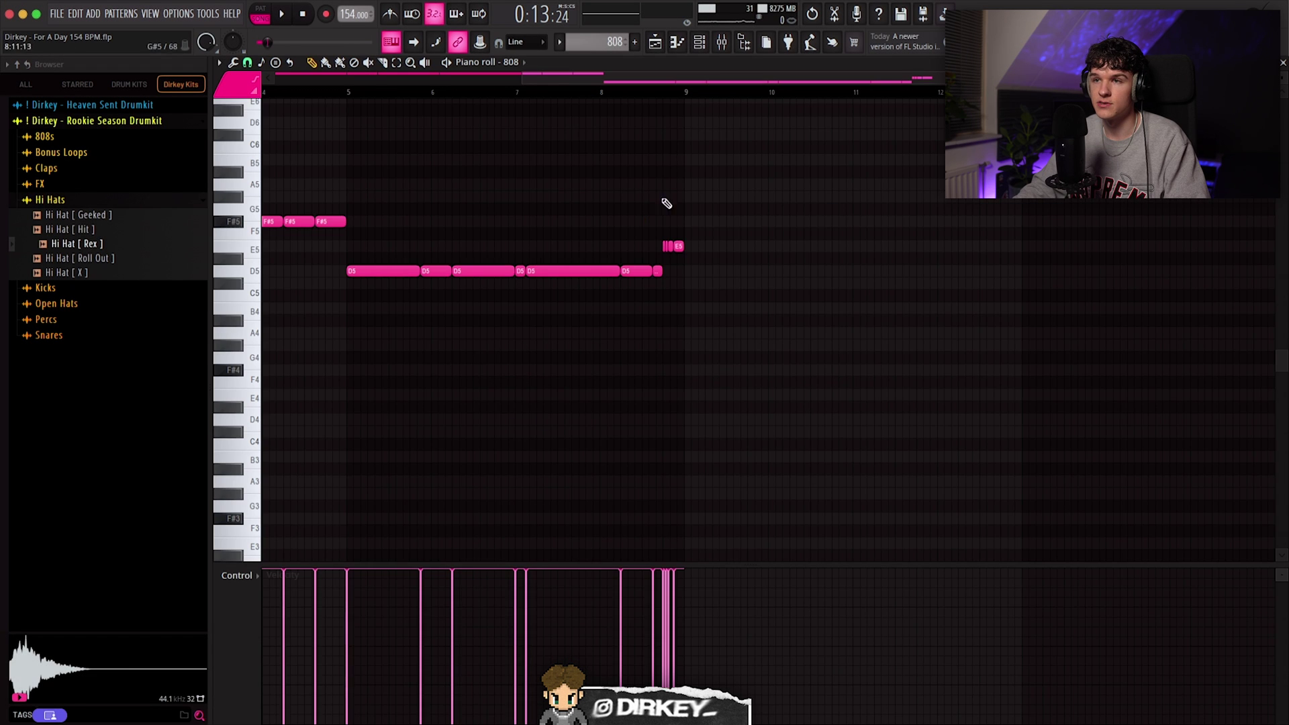
scroll(666, 204, "left", 6)
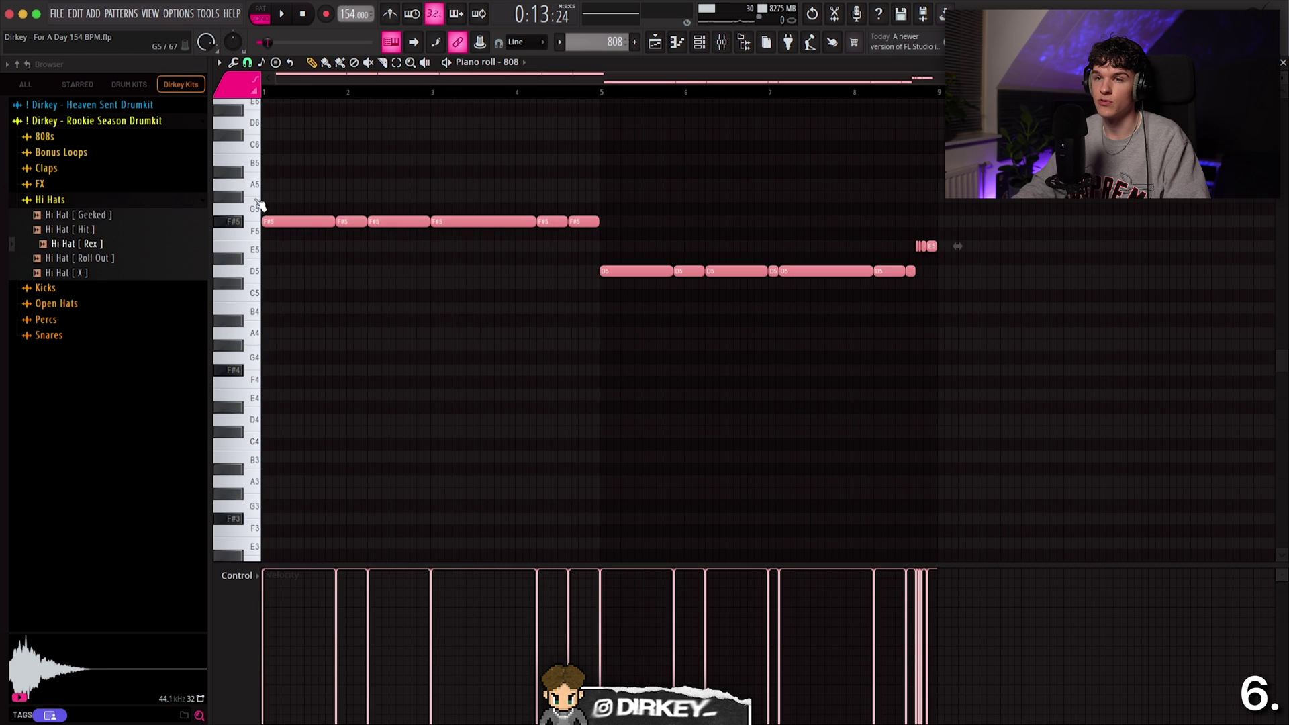
Step: Shorten the kick notes to one step, move F#5 notes to D5, and open Limit/Transposer on them
double_click(542, 416)
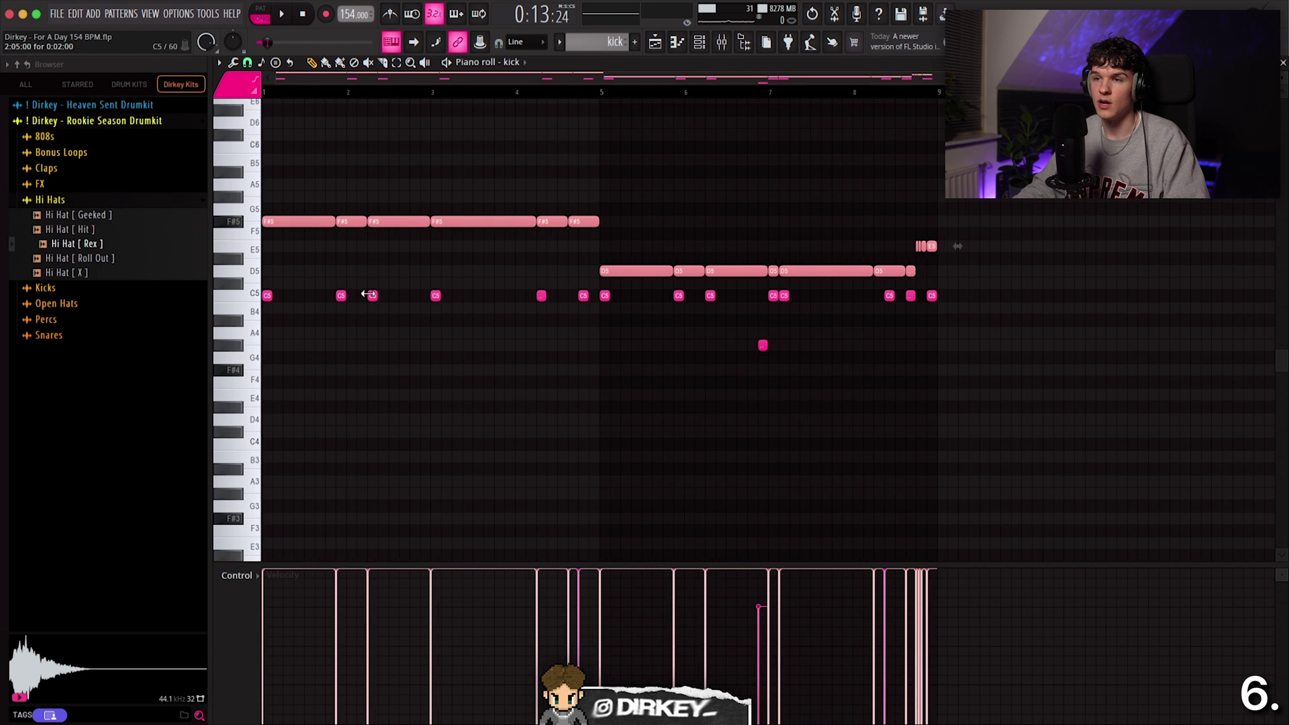
key("ctrl+z")
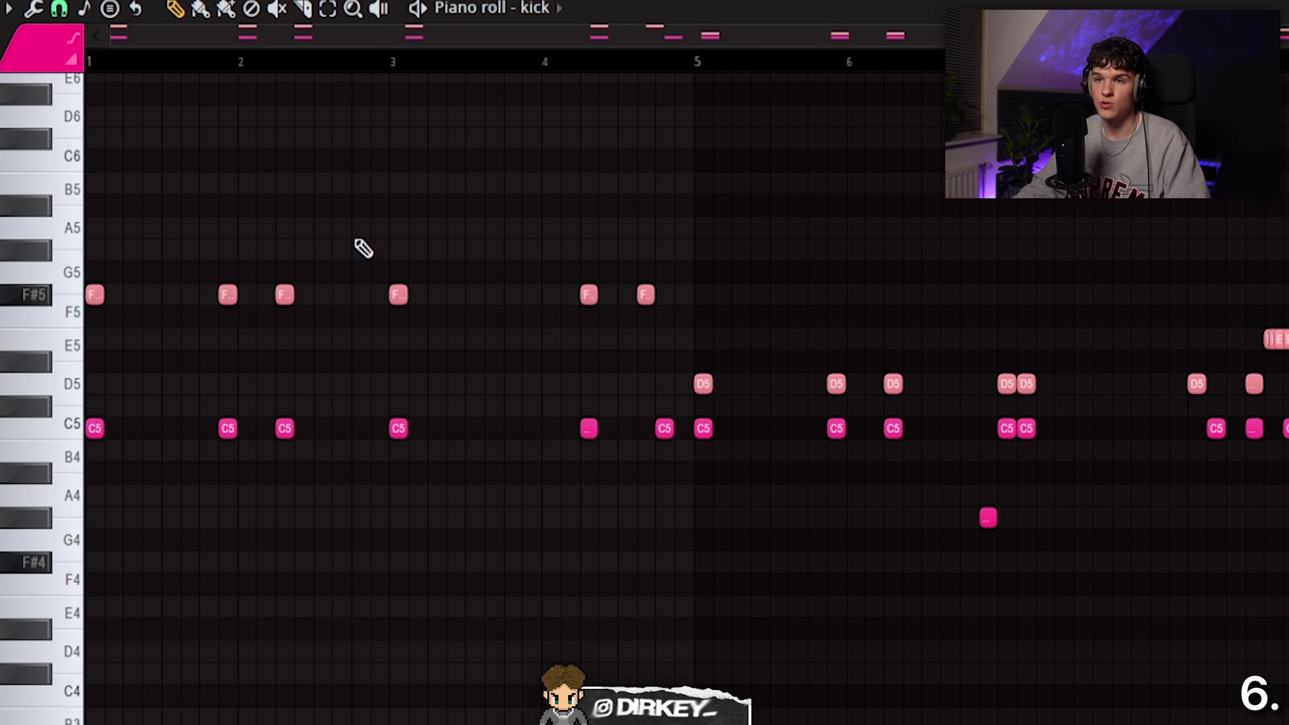
left_click_drag(728, 217, 84, 349)
mouse_move(94, 296)
left_mouse_down()
mouse_move(80, 386)
mouse_move(94, 294)
left_mouse_up()
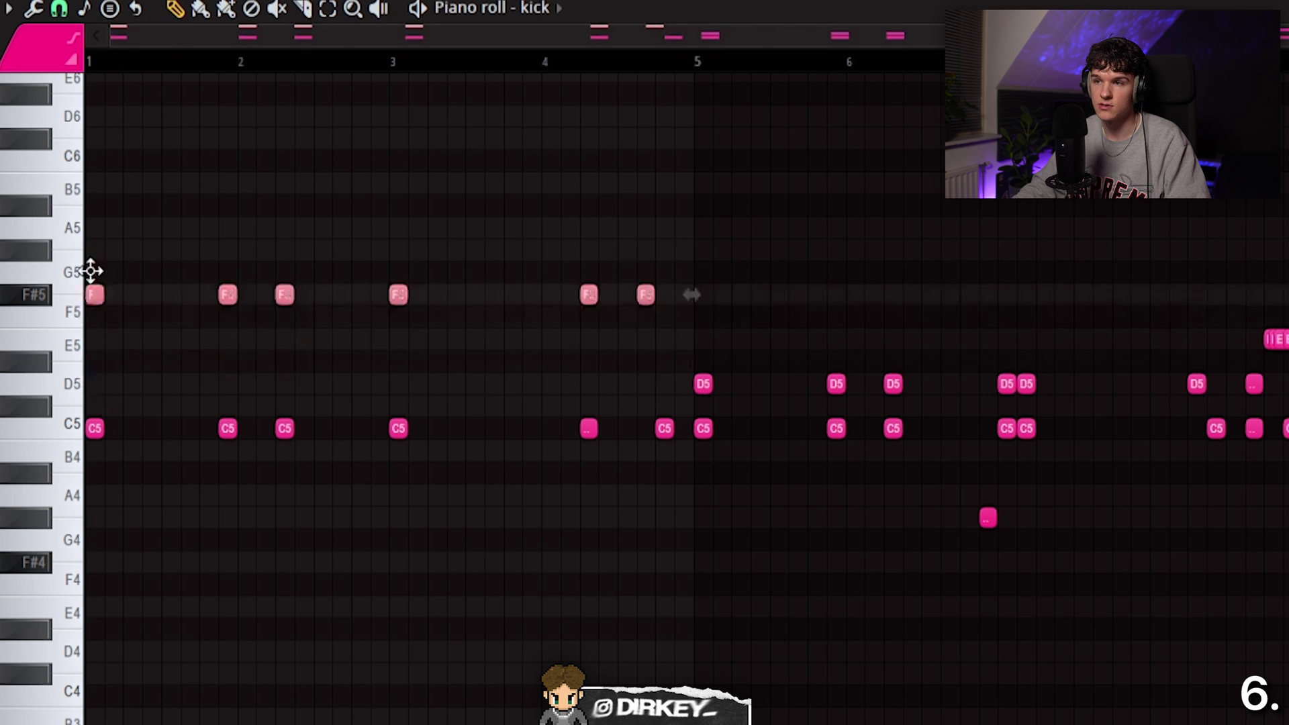
key("Delete")
left_click_drag(1286, 193, 84, 440)
key("alt+k")
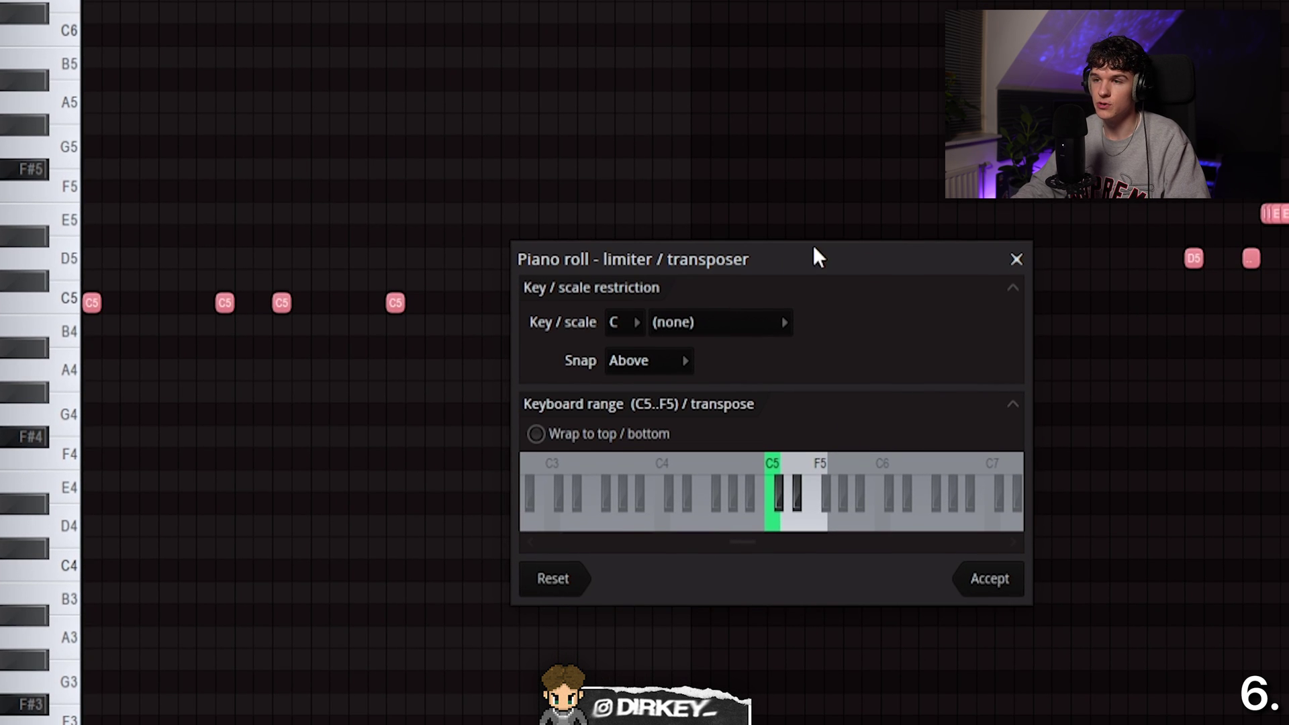
Step: Limit the kick notes to a single key, trying C#5, D5 and B4 before settling on C5
left_click(775, 523)
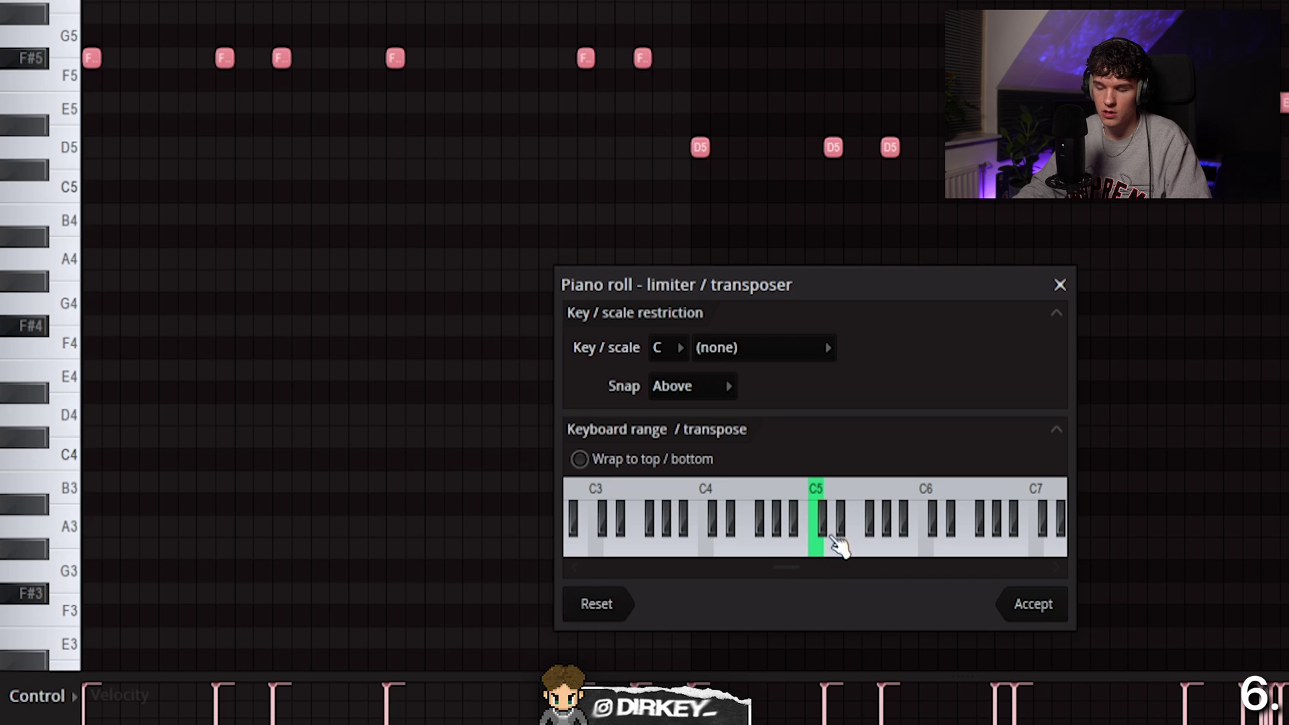
left_click(817, 545)
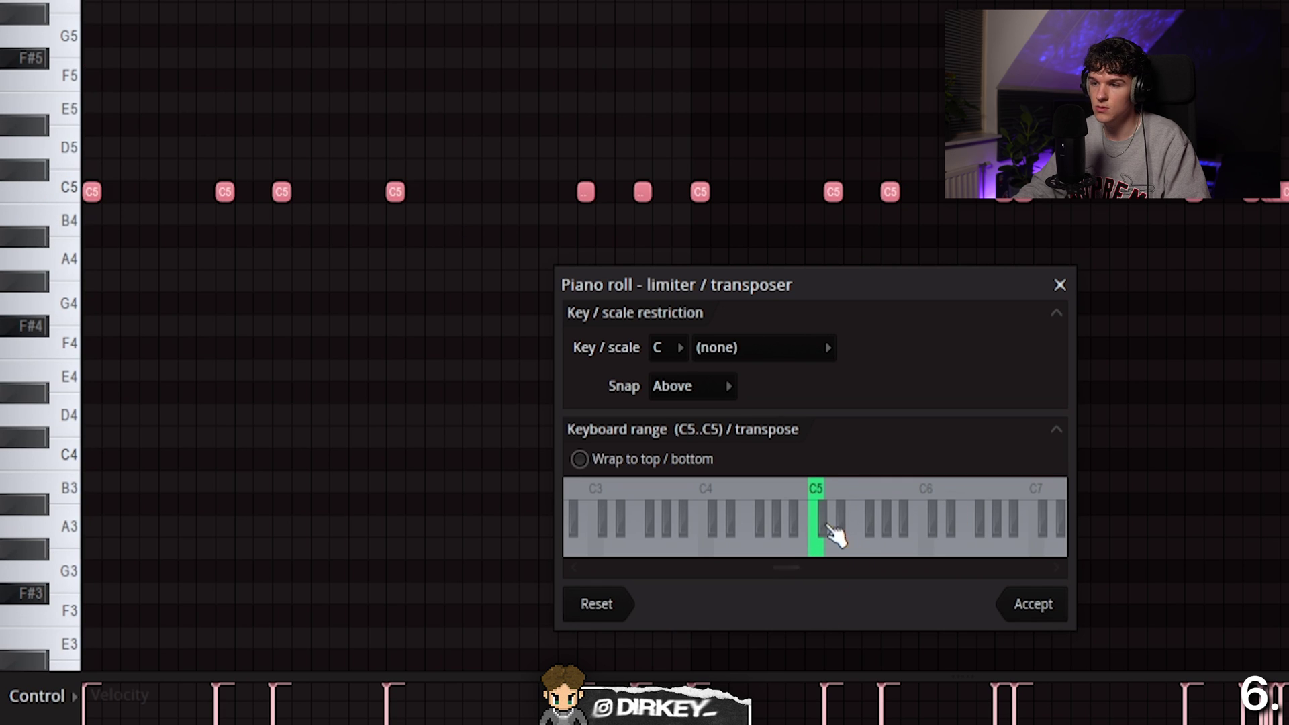
left_click(827, 527)
left_click(836, 549)
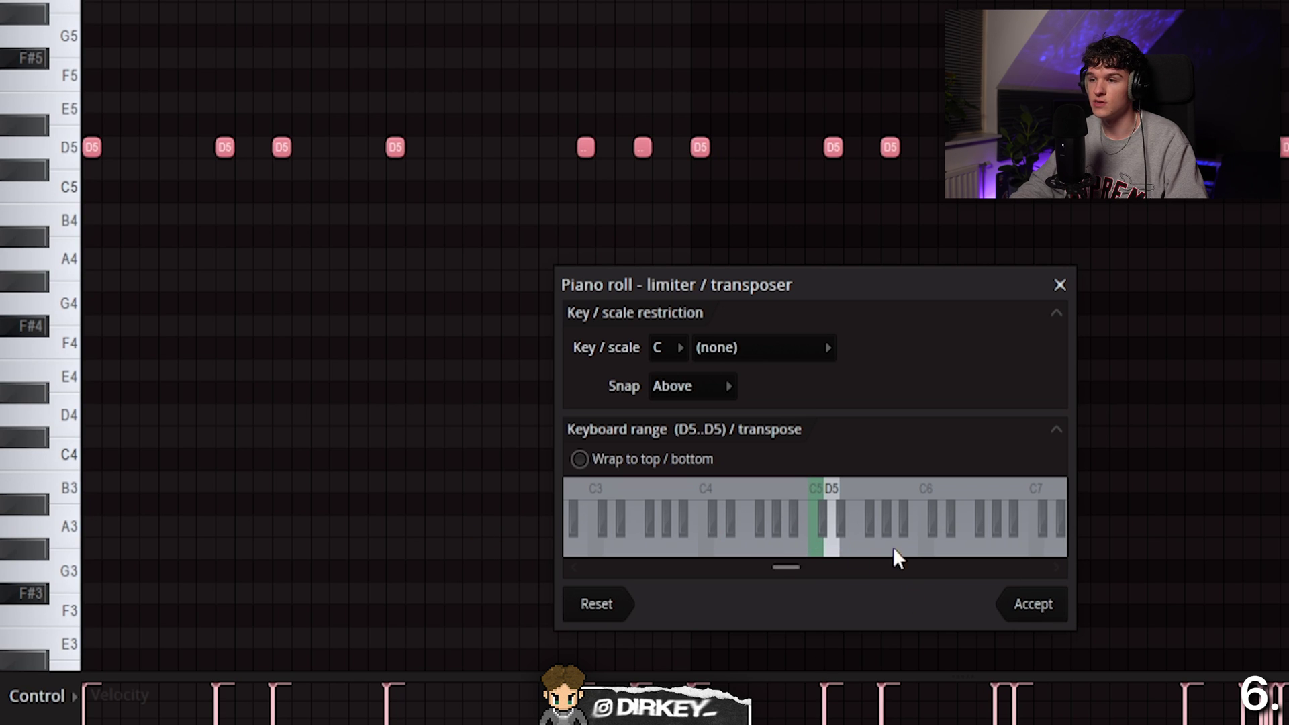
left_click(816, 545)
left_click(802, 547)
left_click(816, 545)
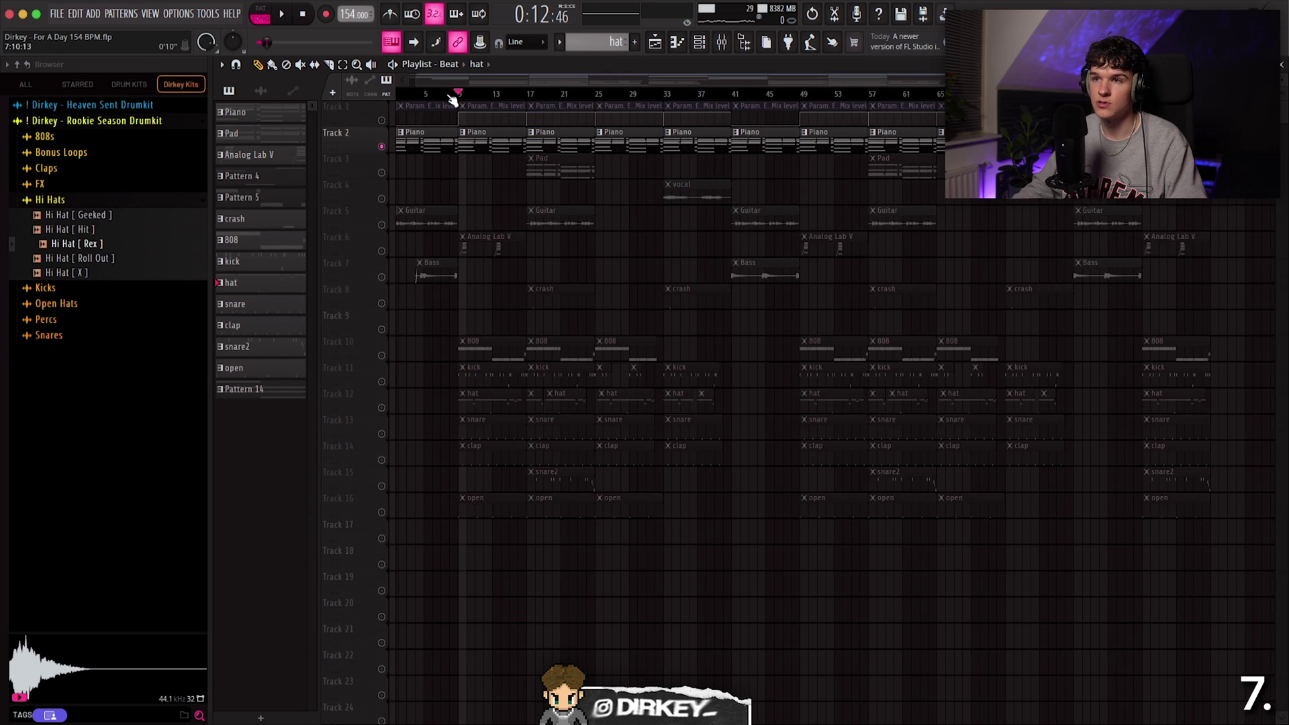
Step: Select bars 9–17 in the playlist and open the render dialog for the Master mixer track
scroll(454, 100, "up", 3)
left_click_drag(644, 95, 518, 95)
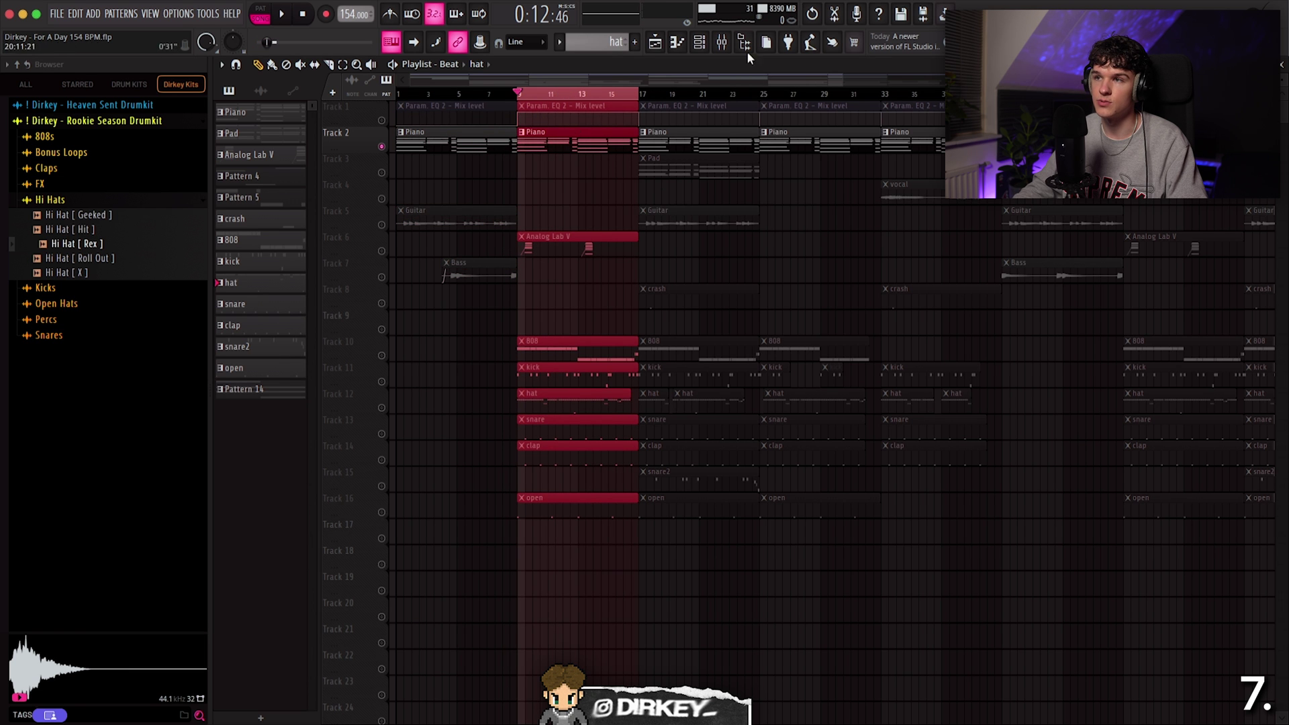
left_click(722, 42)
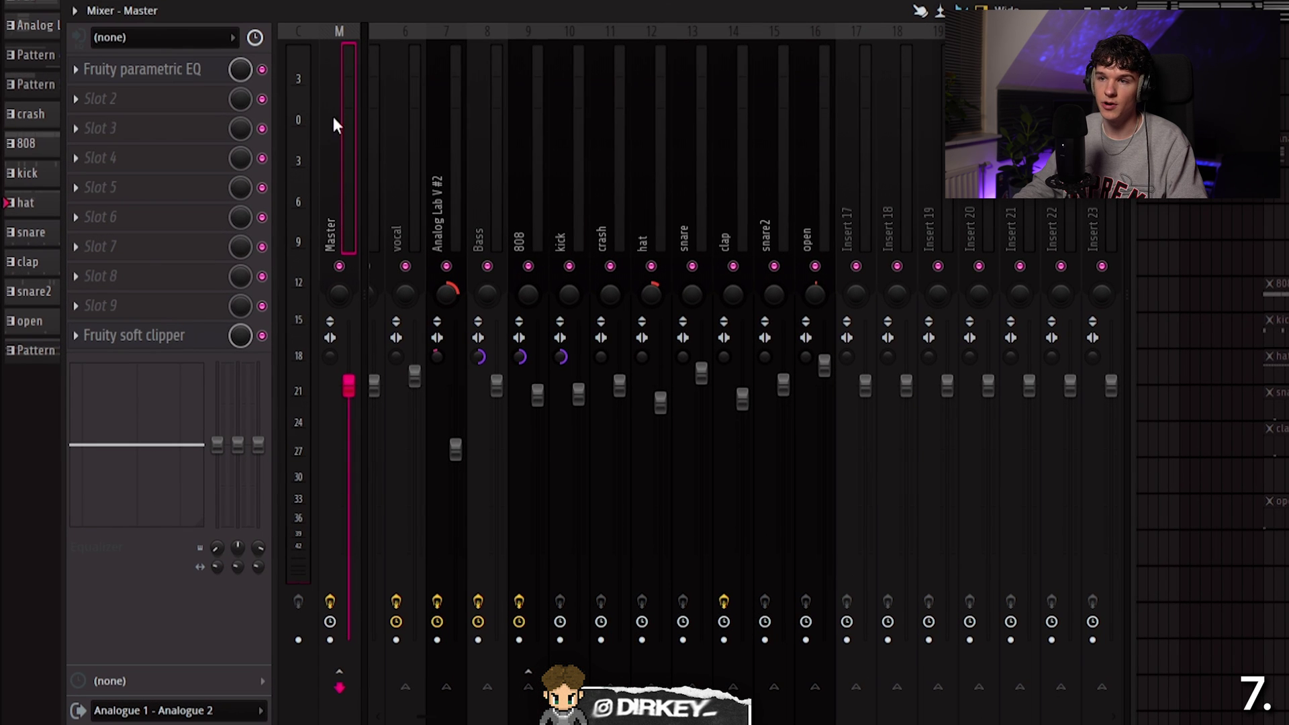
left_click(496, 193)
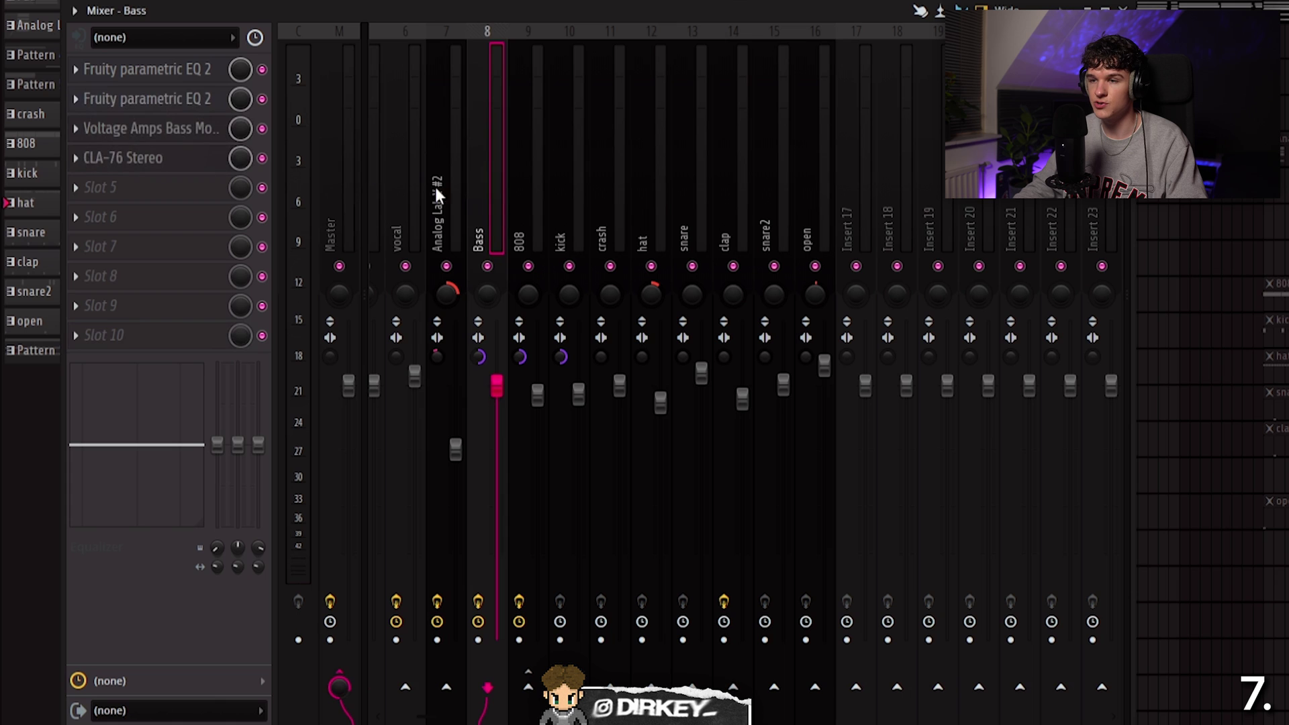
left_click(354, 235)
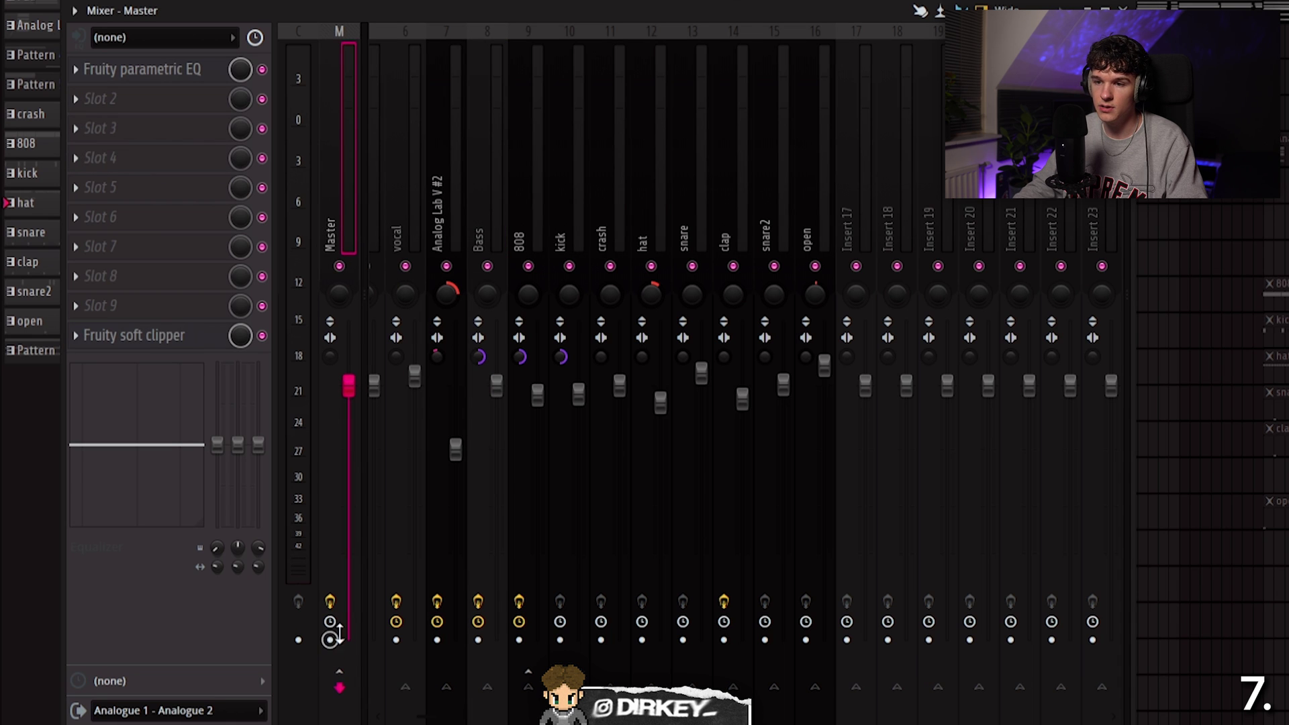
key("ctrl+r")
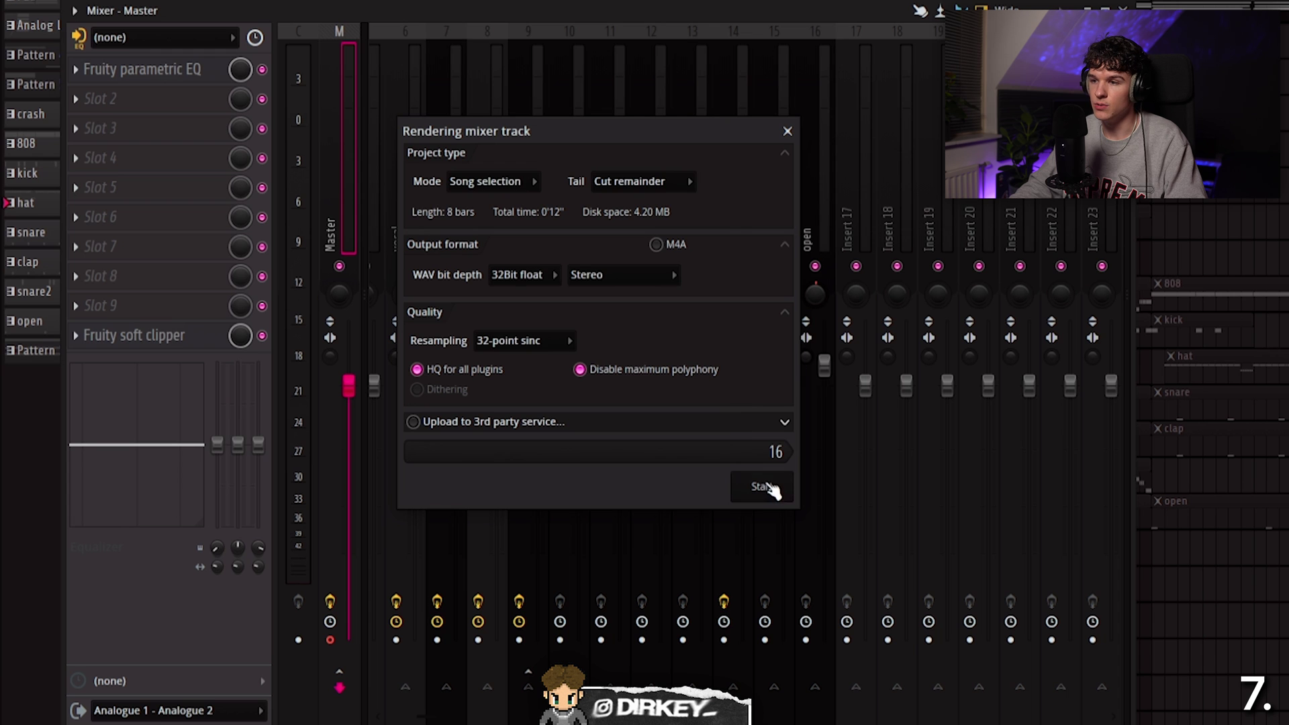
Step: Render the selected Master bars to an audio clip, then set that clip to Reverse
left_click(766, 488)
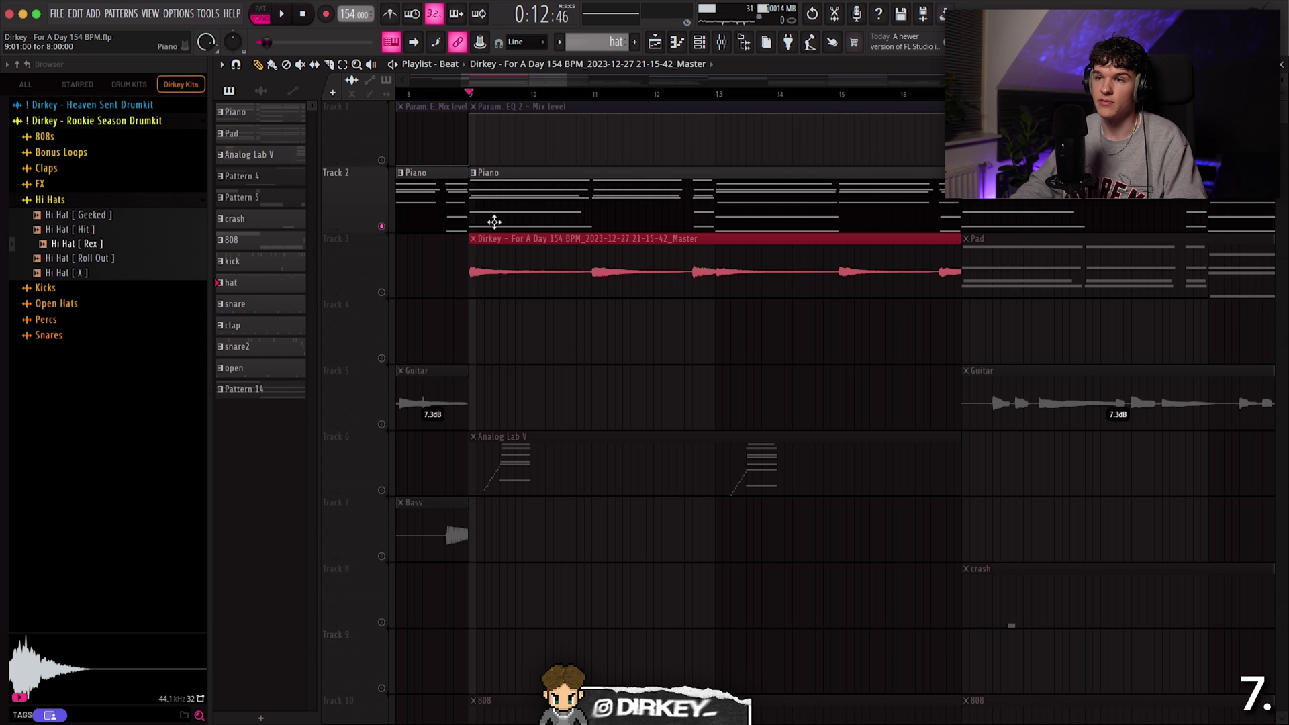
left_click_drag(475, 168, 627, 230)
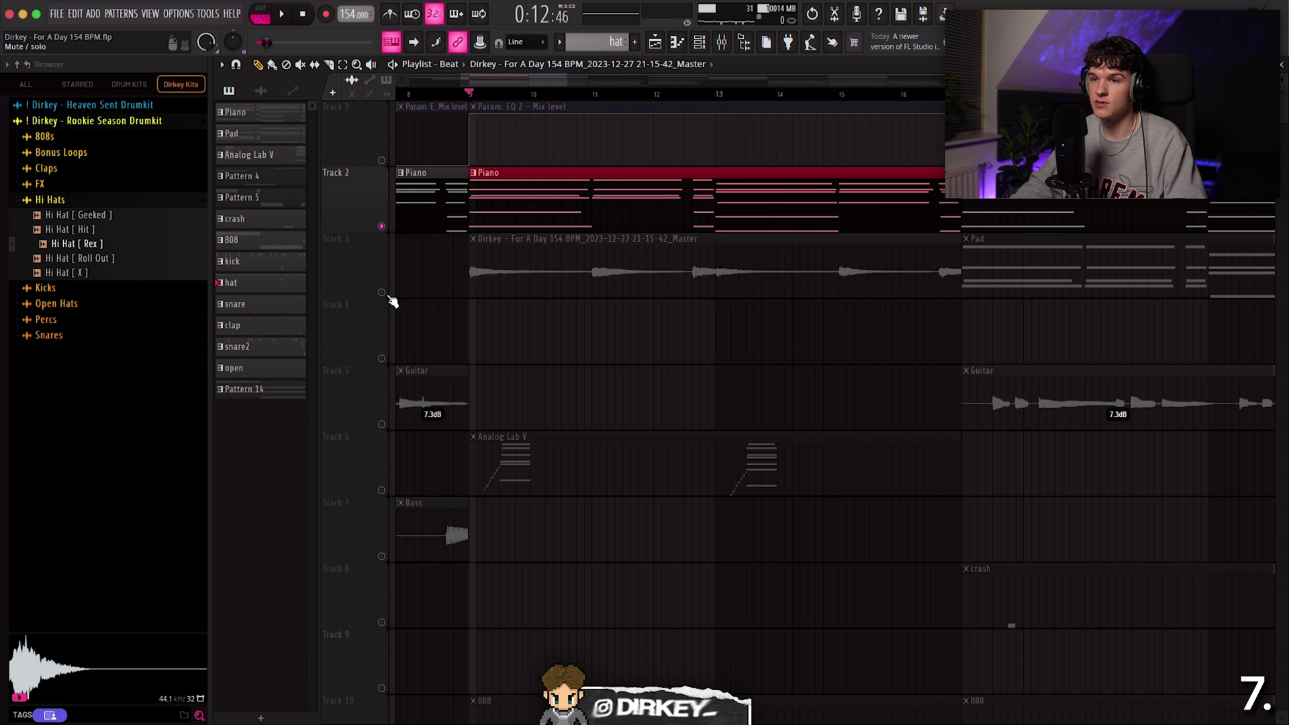
double_click(521, 264)
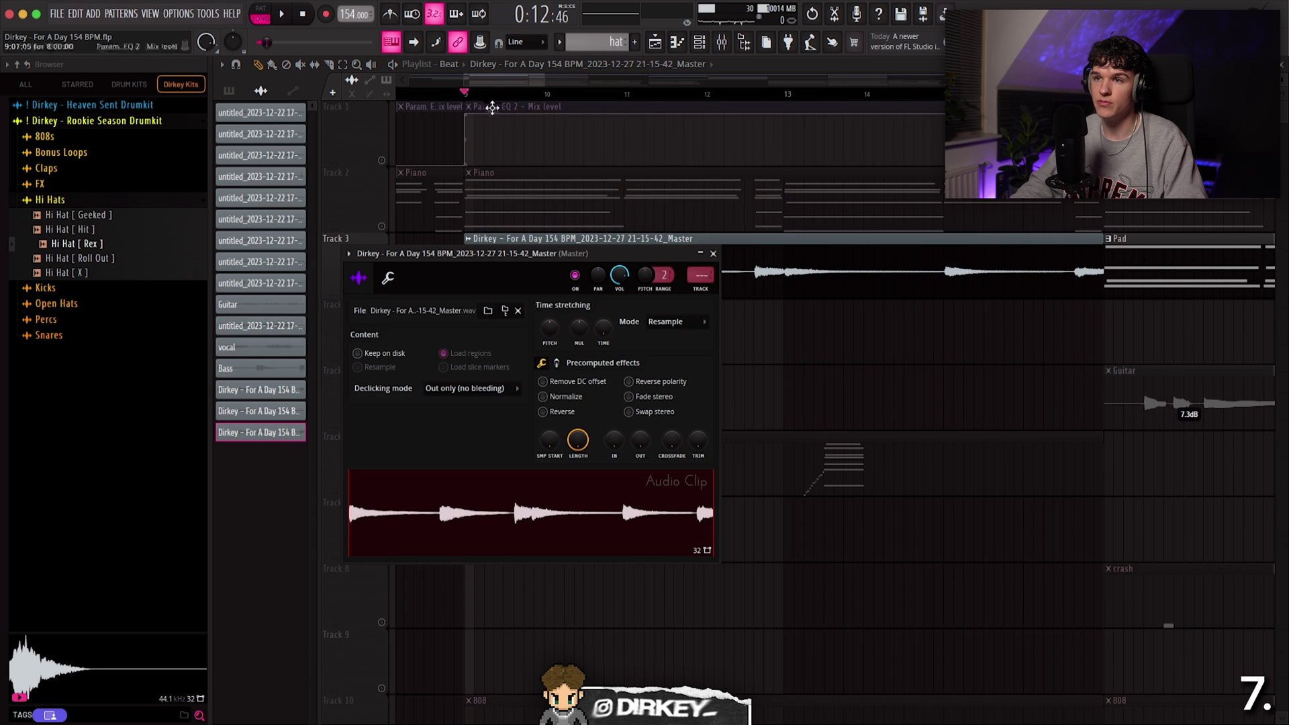
left_click(545, 412)
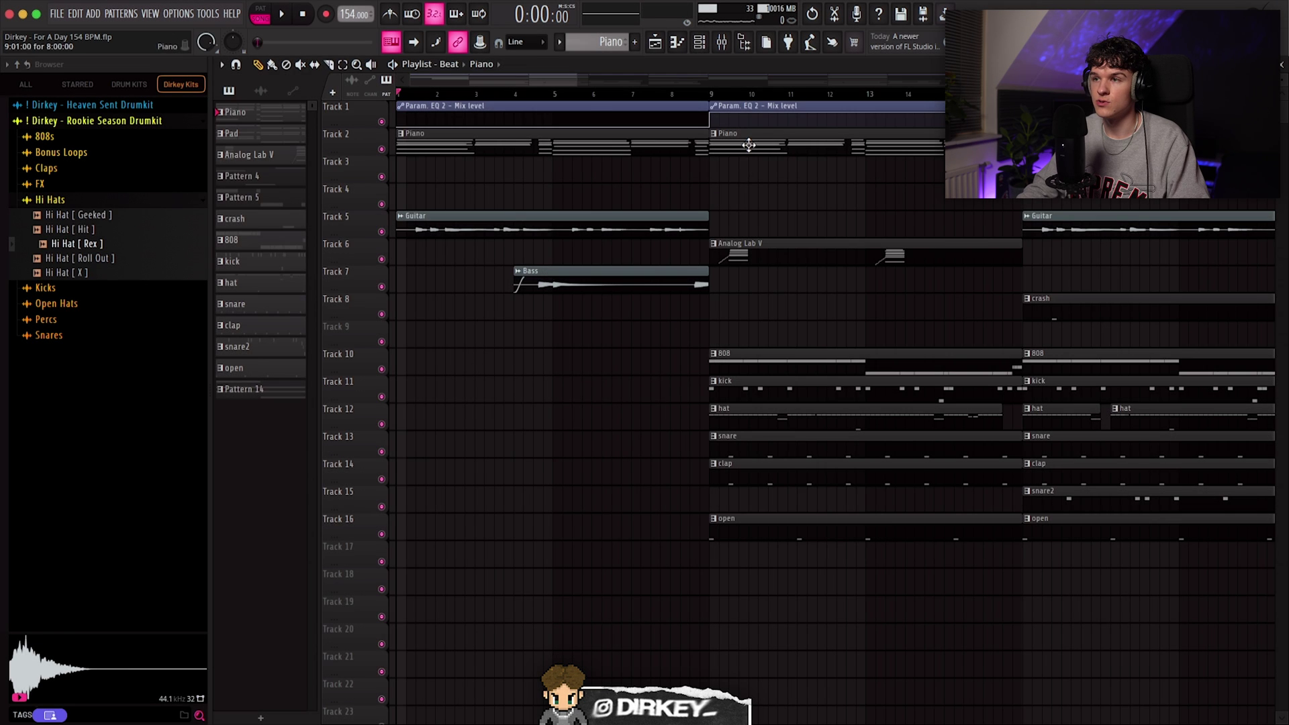
Step: Open the Piano clip in the piano roll, lower the bar-3 A5 to G5, and undo it
double_click(748, 145)
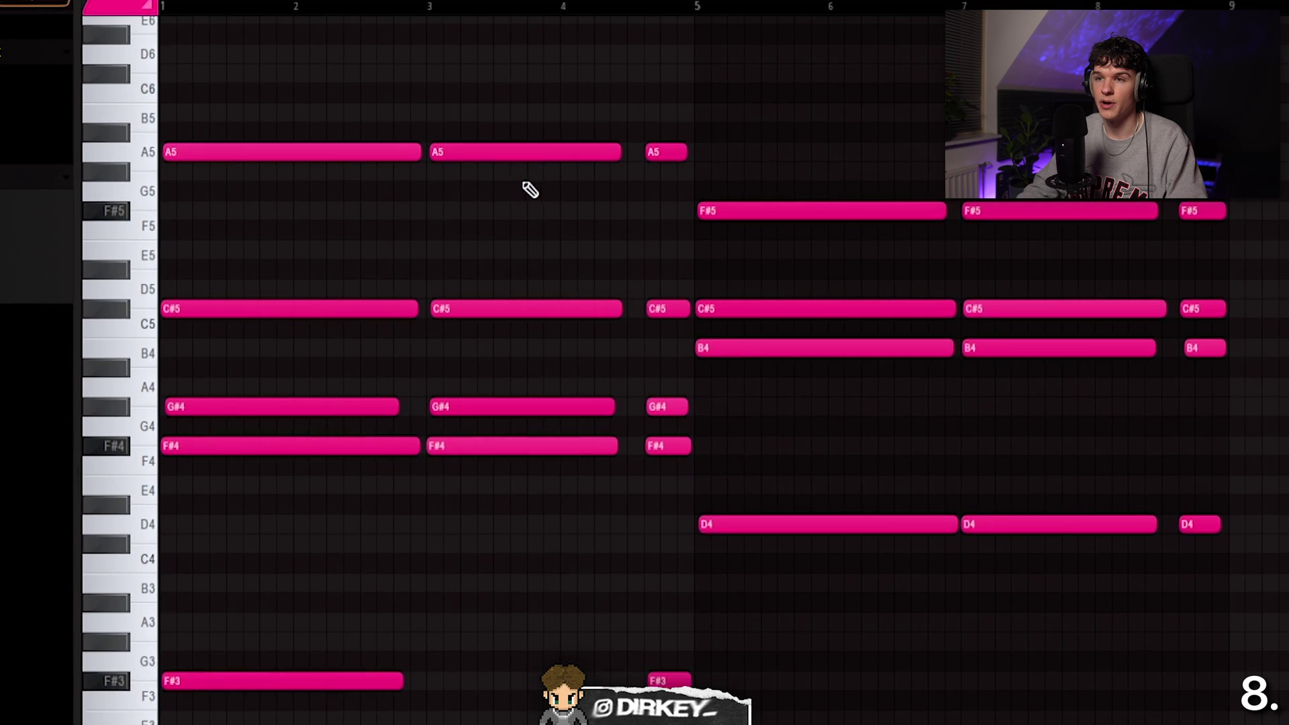
left_click_drag(469, 185, 466, 209)
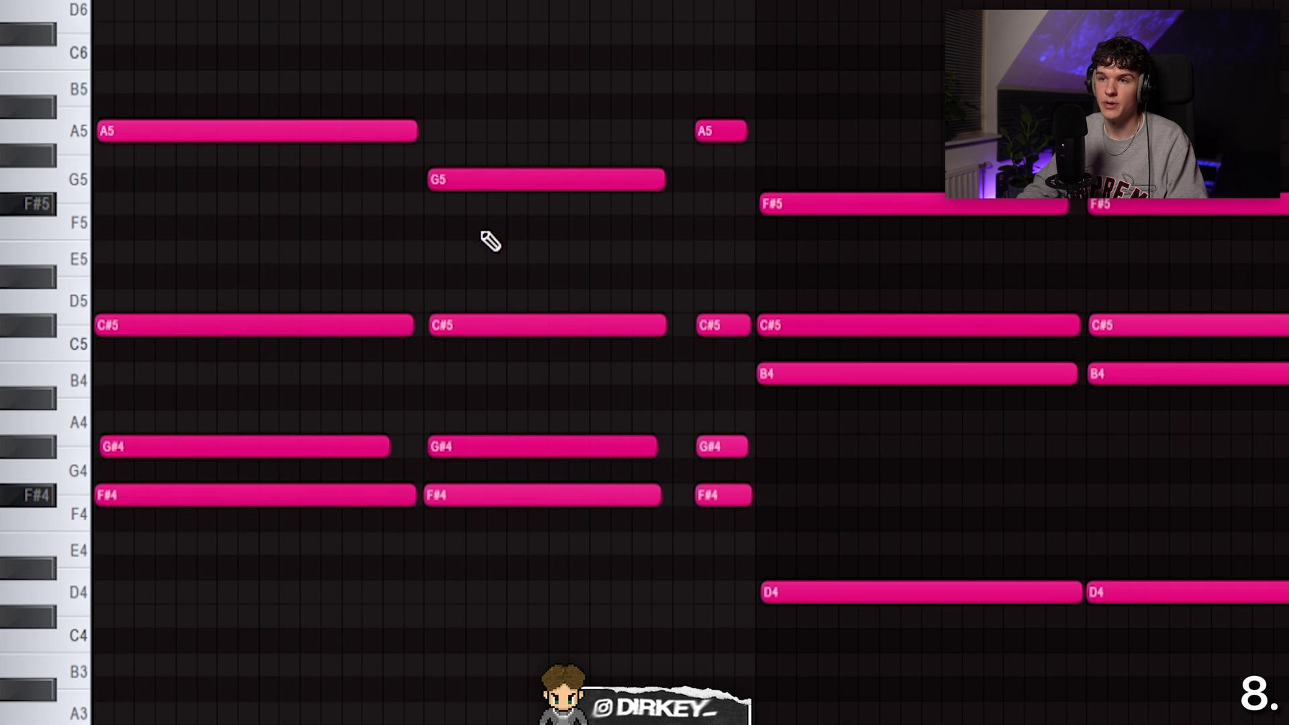
key("ctrl+z")
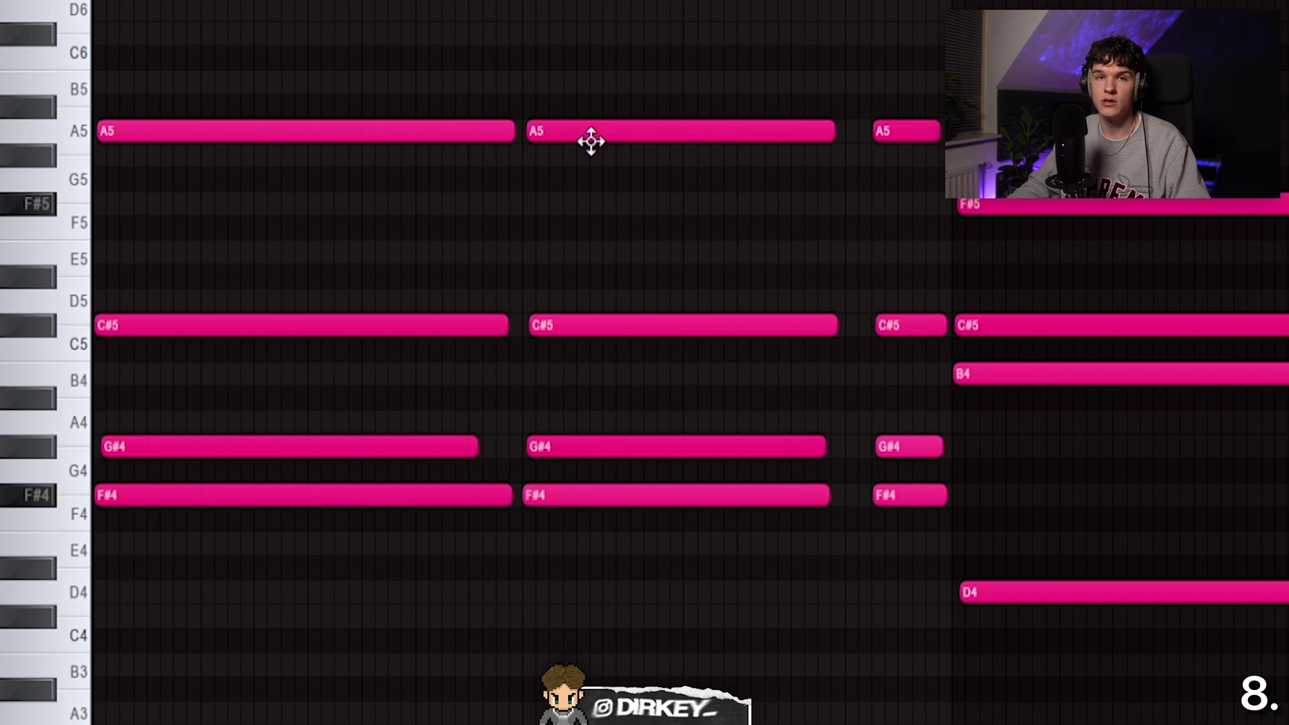
Step: Lower the bar-2 A5 to G#5 and bar-3 A5 to G5, then undo both
left_click_drag(577, 138, 575, 155)
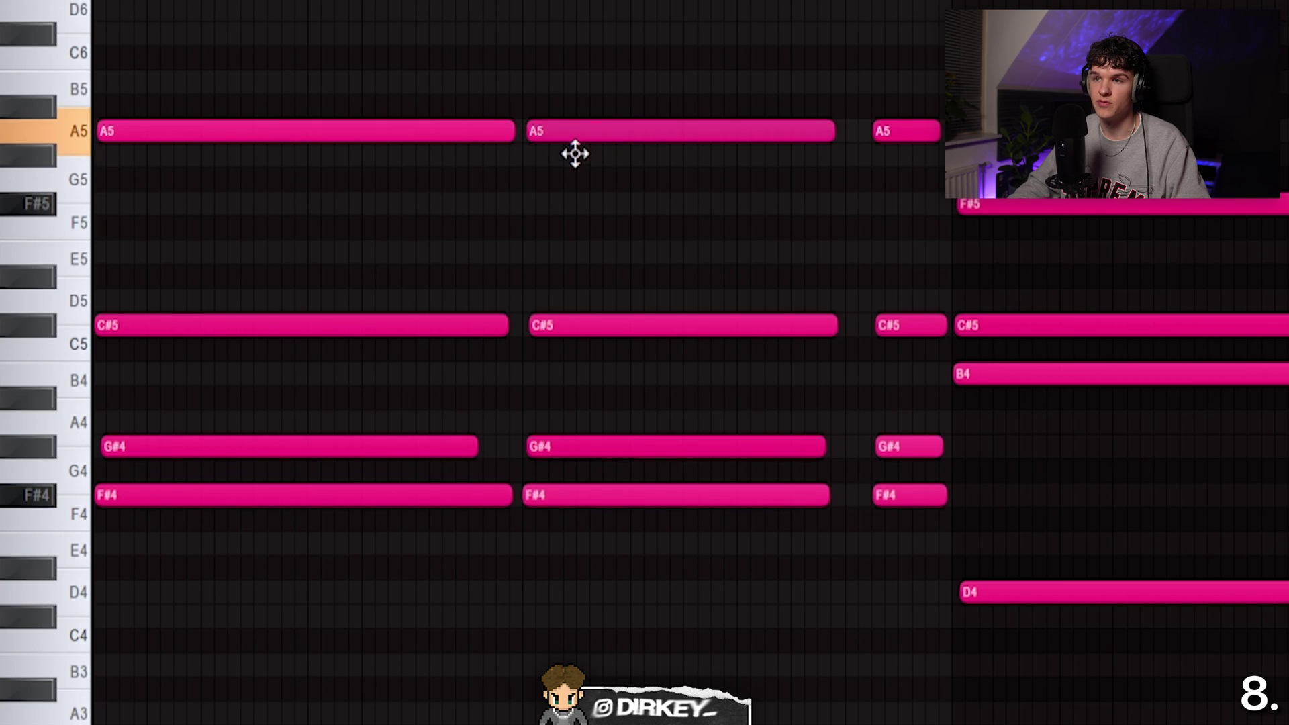
left_click_drag(899, 141, 913, 190)
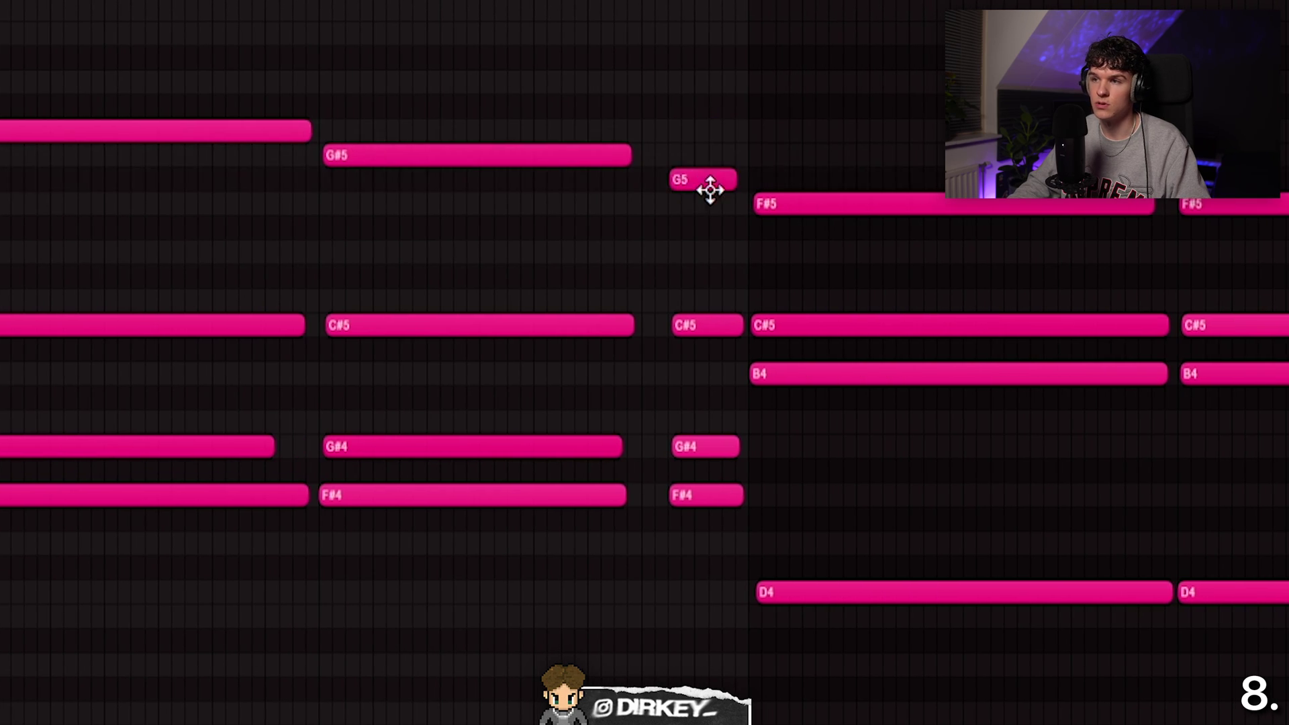
key("ctrl+z")
key("ctrl+z")
key("ctrl+z")
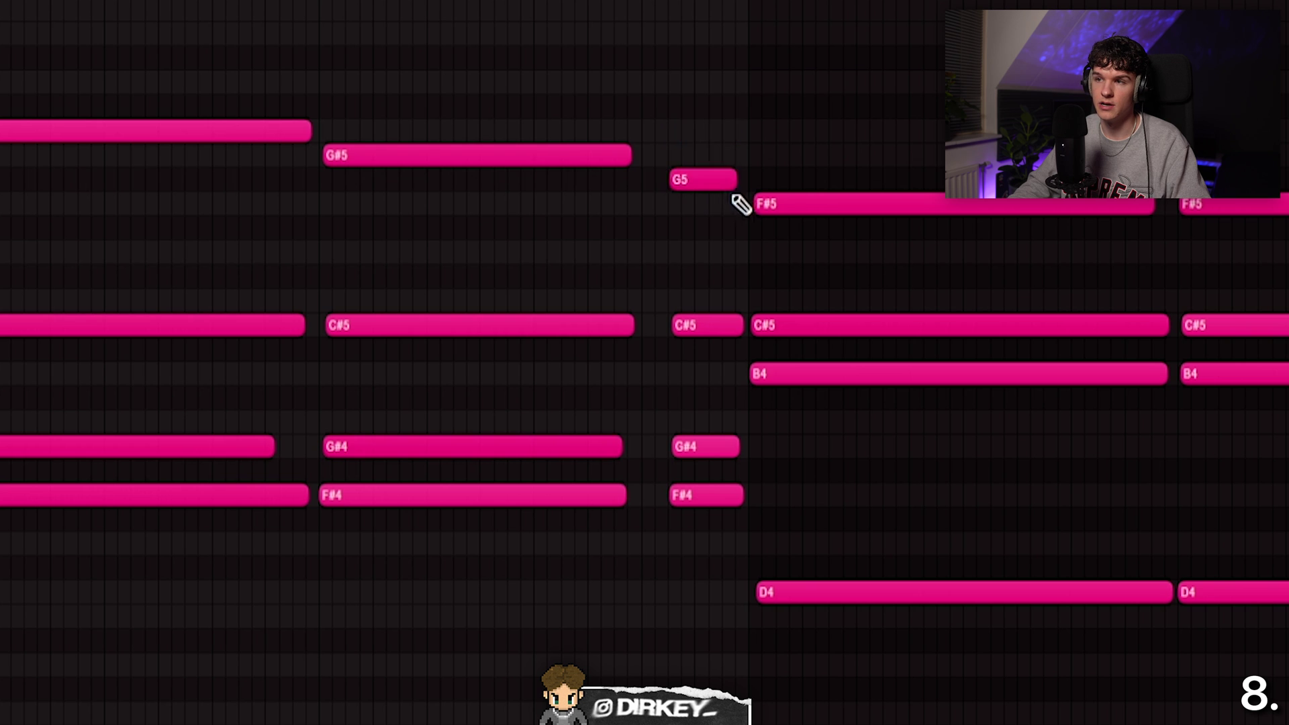
key("ctrl+z")
key("ctrl+z")
key("ctrl+z")
key("ctrl+z")
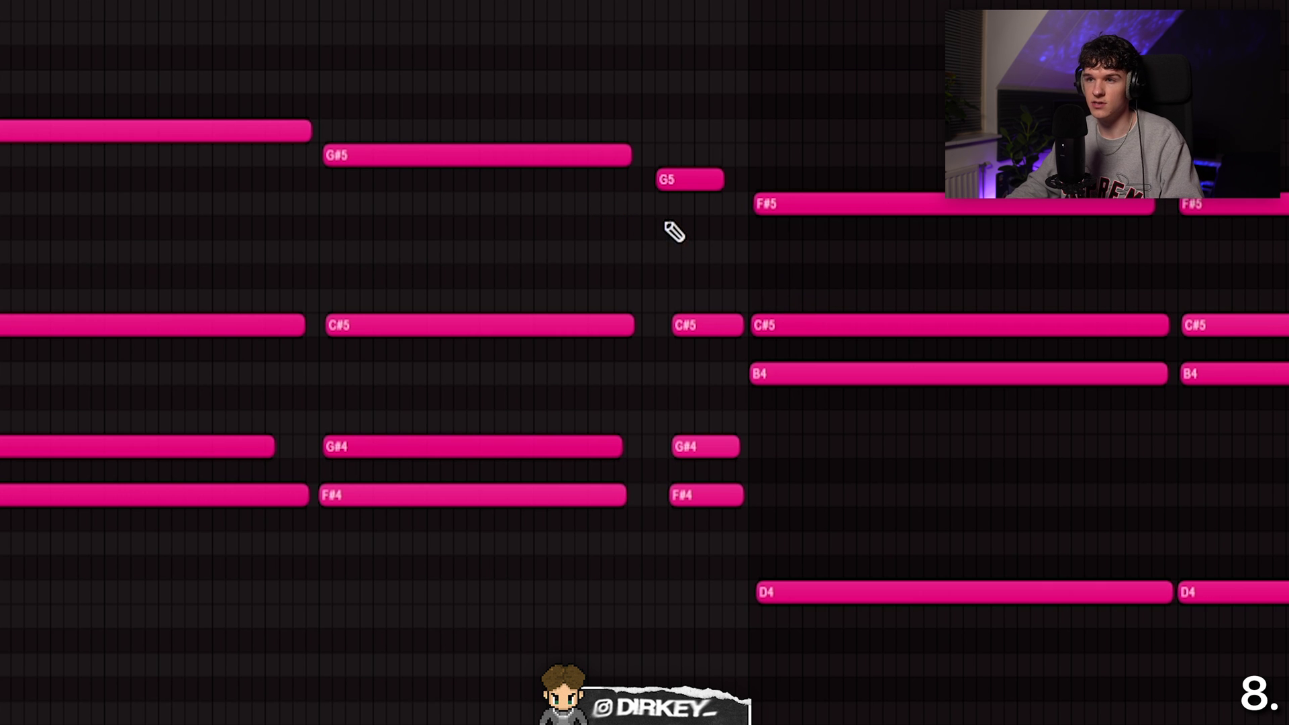
key("ctrl+z")
key("ctrl+z")
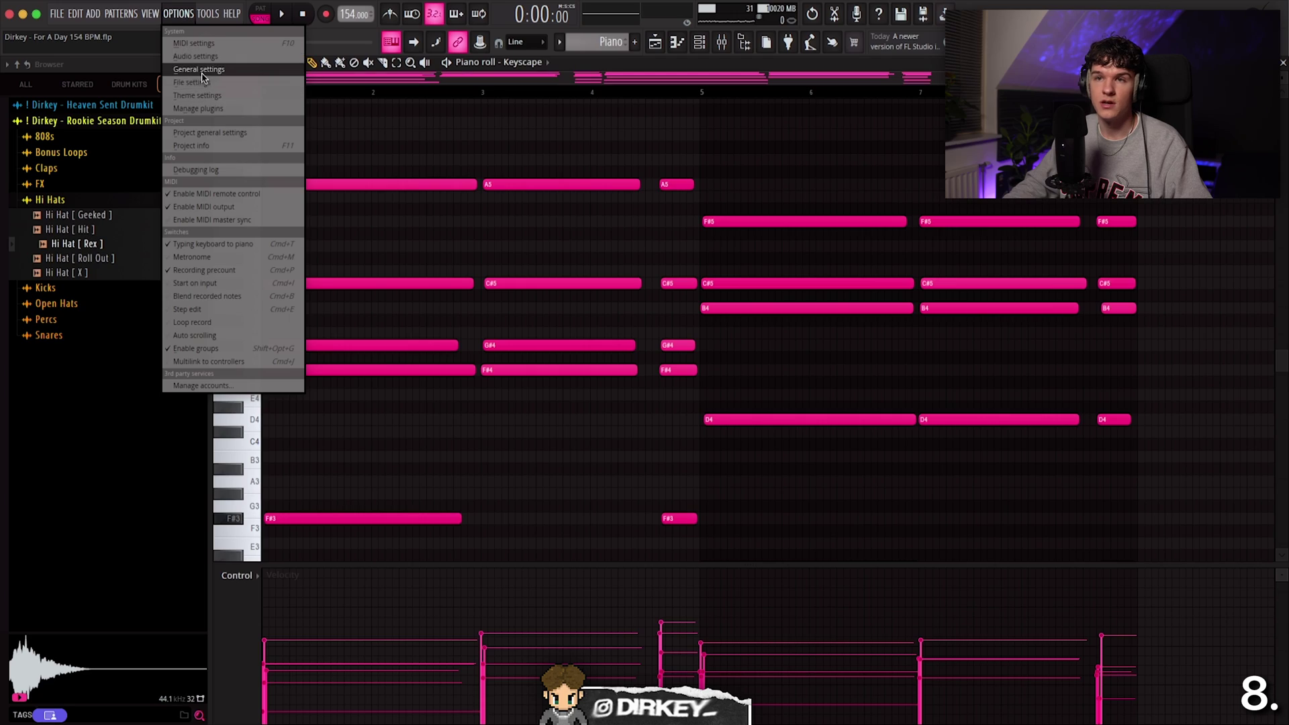
Step: Enable Alternate undo mode, lower notes to G#5 and F#5, and undo the edits one by one
left_click(202, 72)
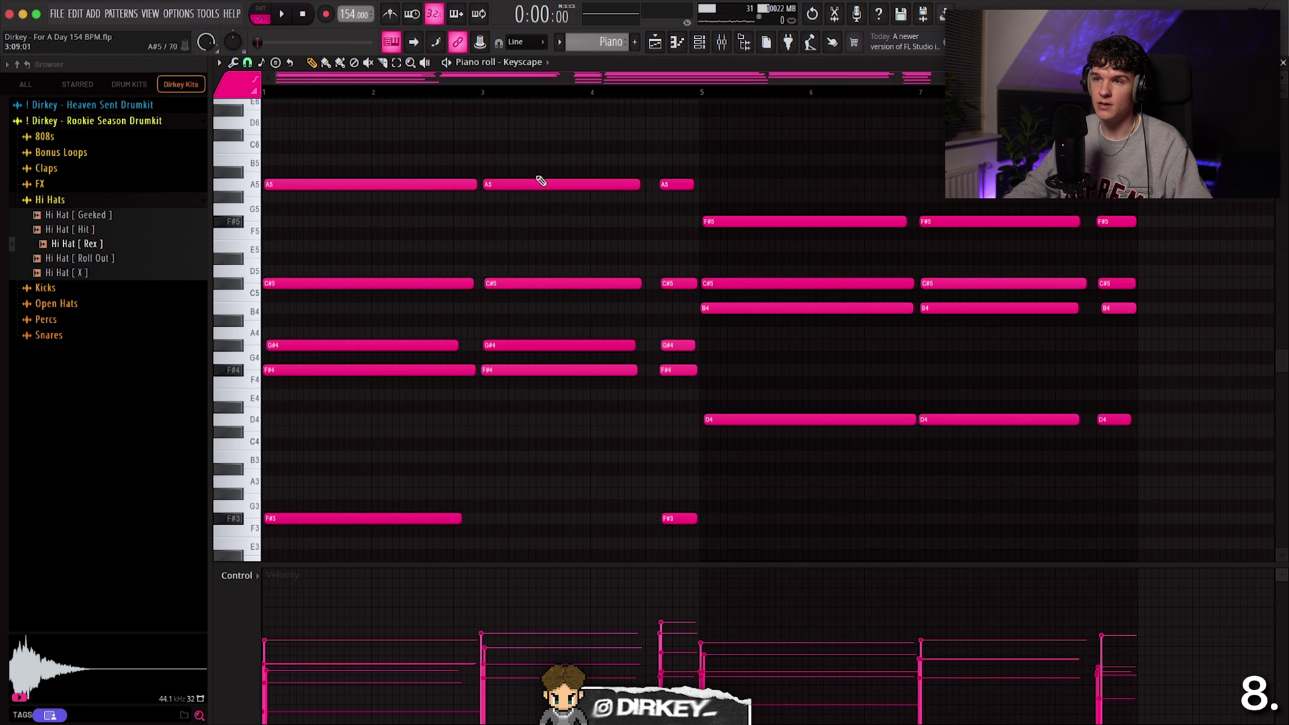
left_click_drag(541, 183, 537, 195)
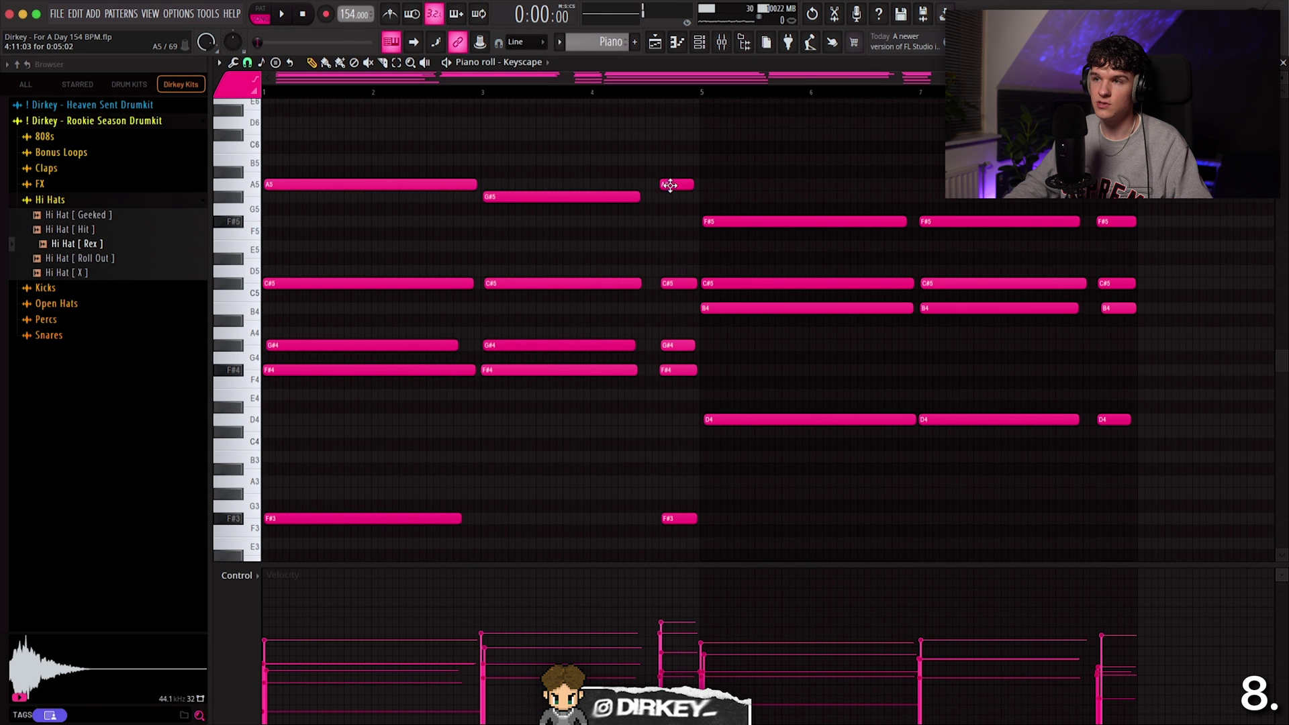
left_click_drag(668, 184, 723, 208)
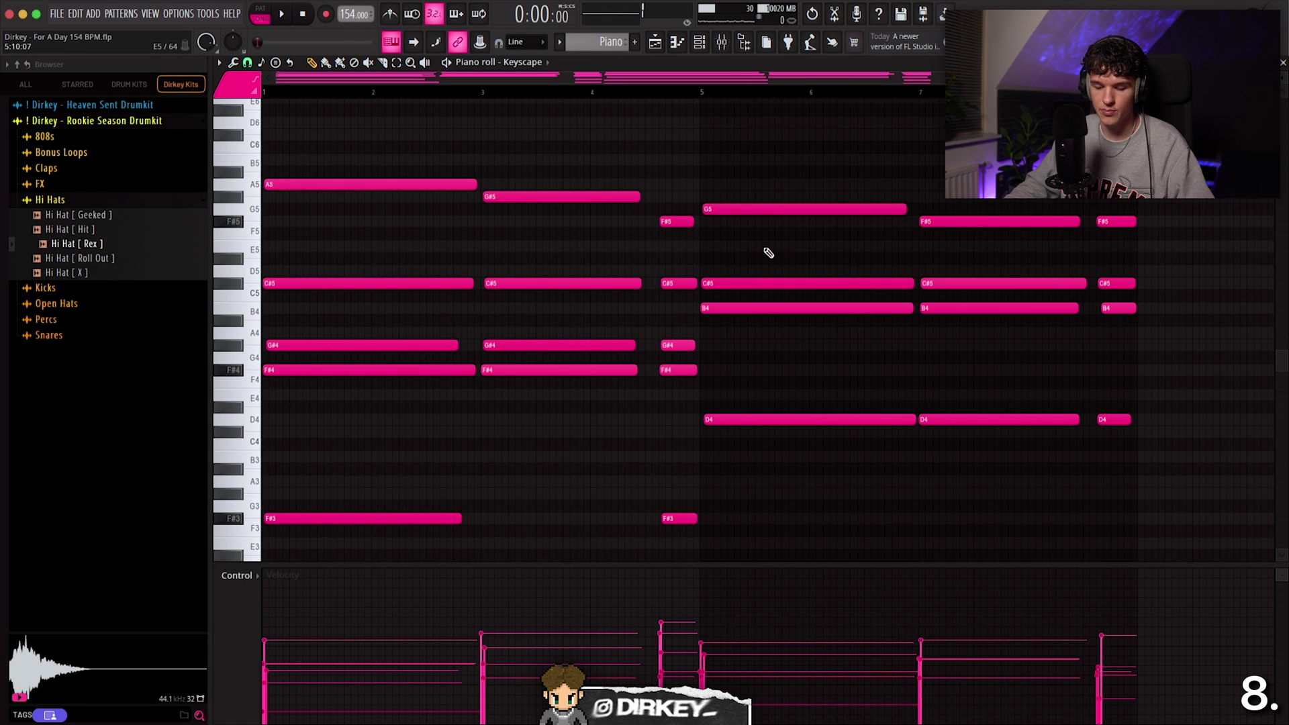
key("ctrl+z")
key("ctrl+z")
key("ctrl+z")
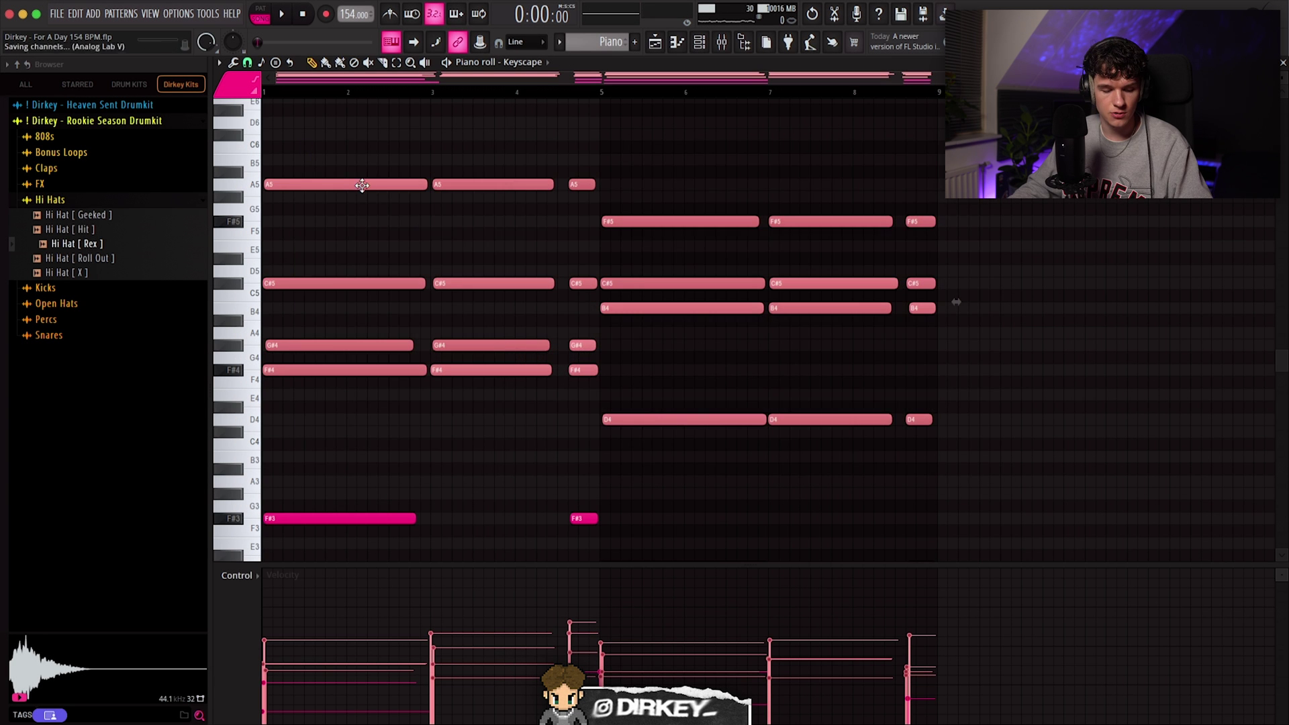
left_click_drag(1004, 463, 255, 106)
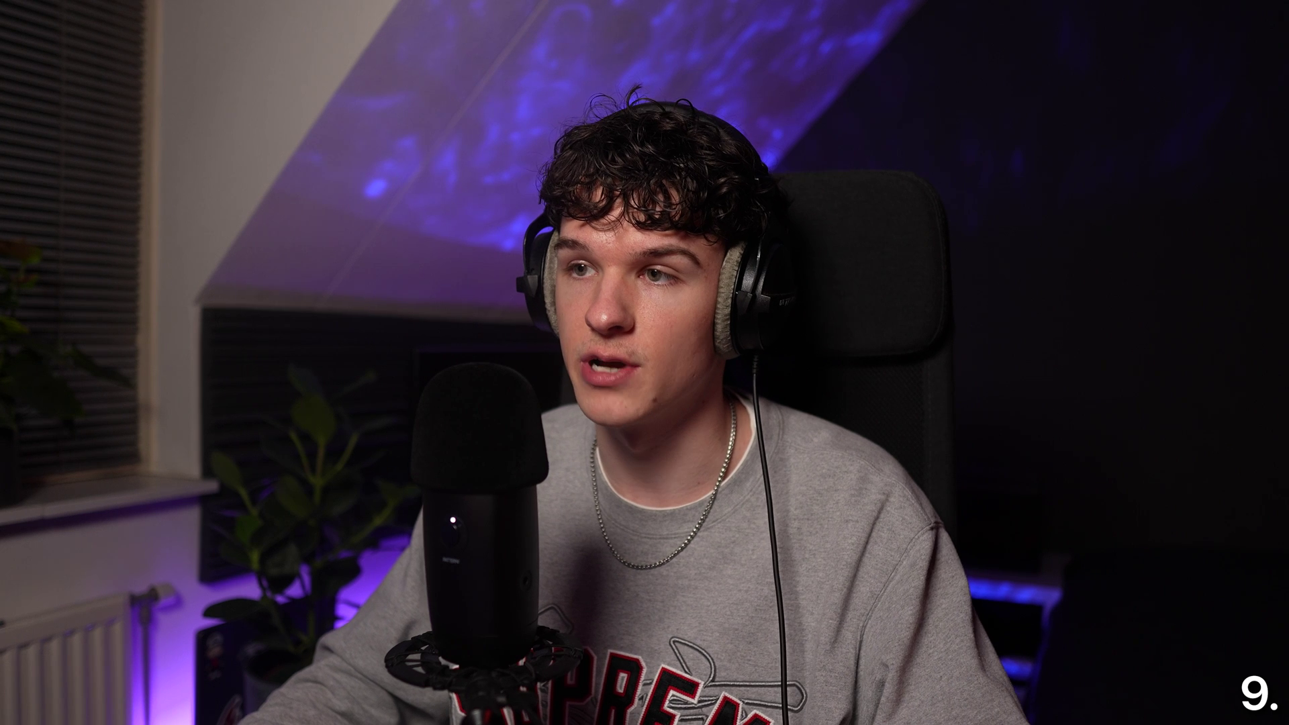
Step: Select all chord notes and toggle Flip horizontally and Flip vertically in the score flipper
left_click_drag(310, 129, 840, 425)
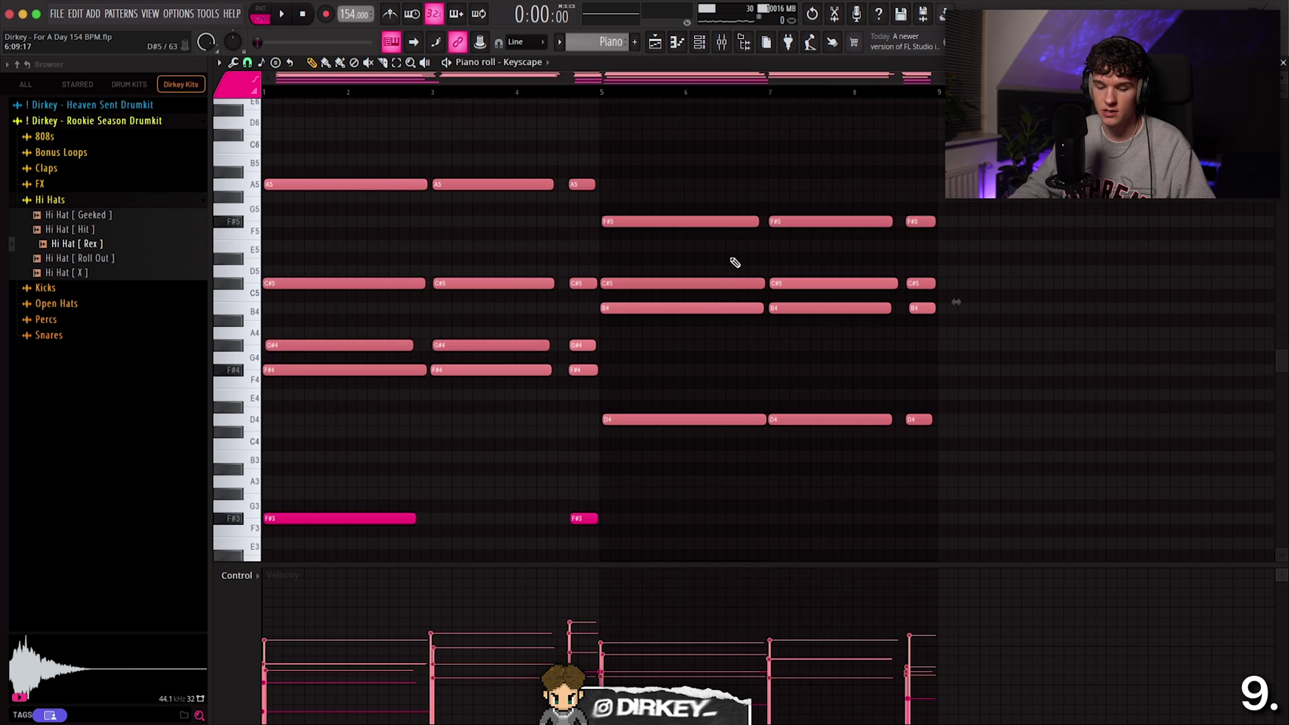
key("alt+y")
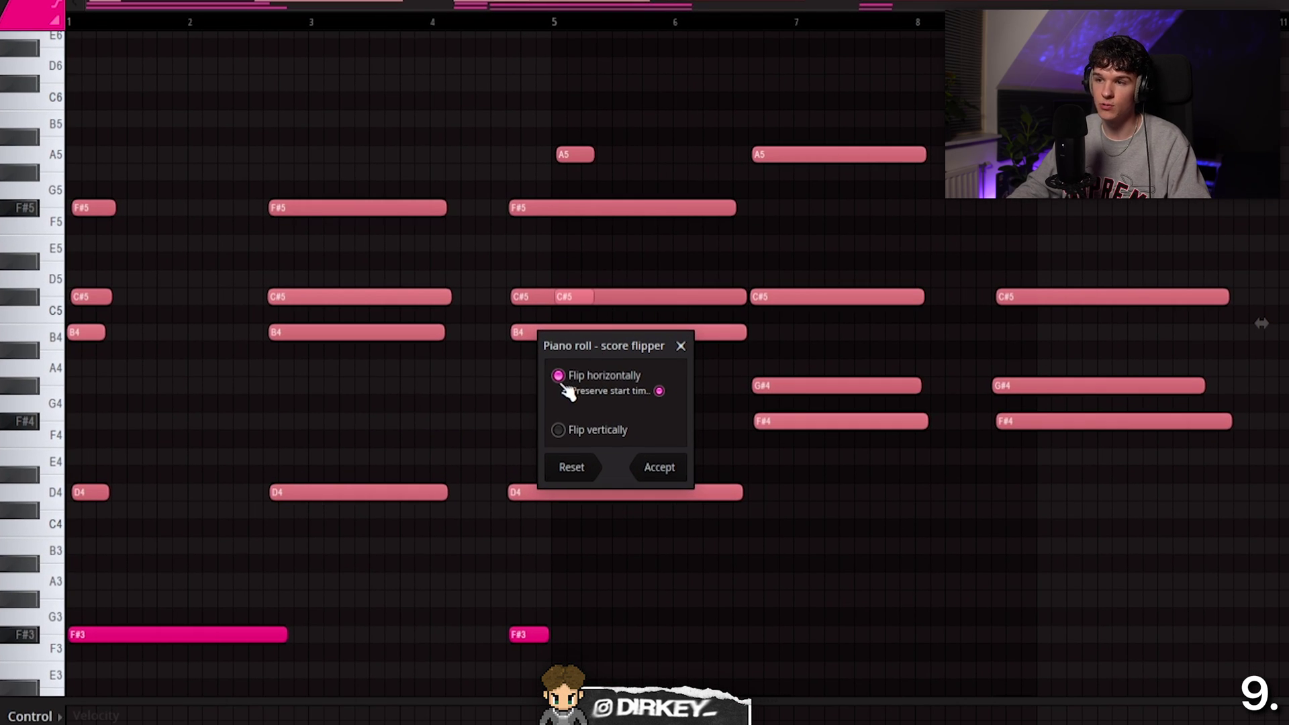
left_click(558, 376)
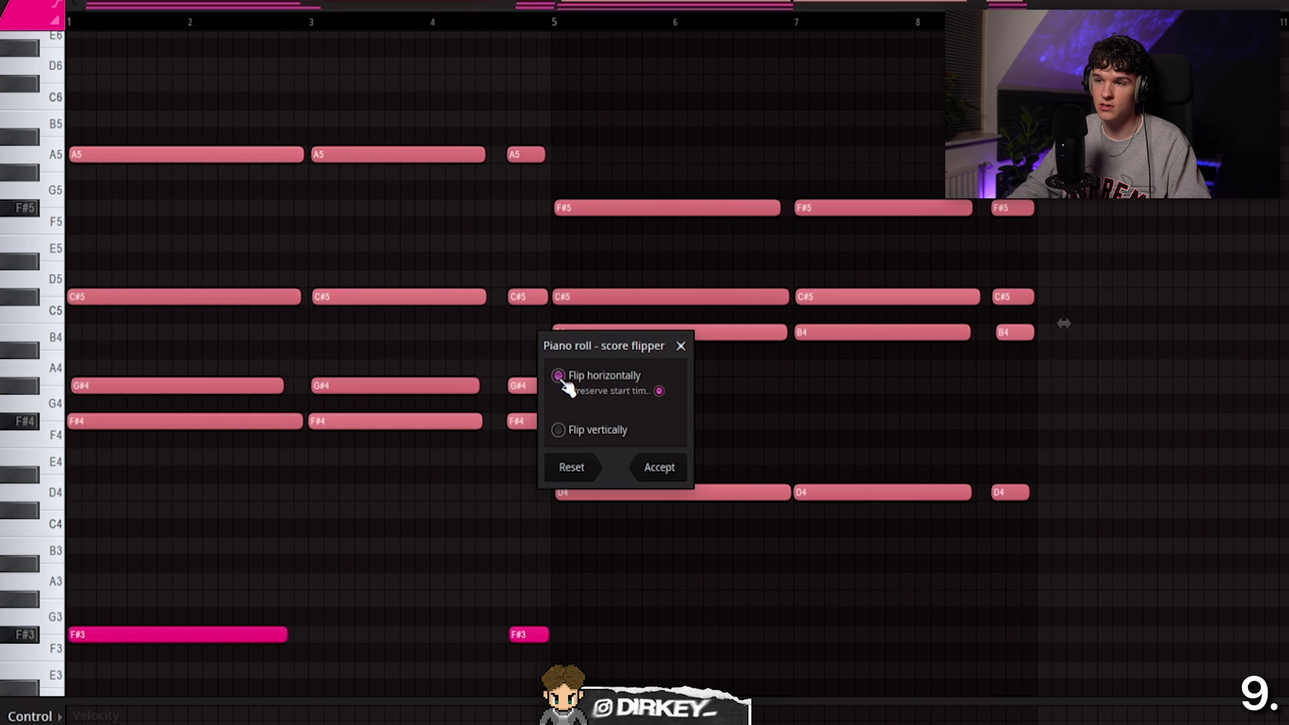
left_click(559, 431)
left_click(559, 430)
left_click(558, 430)
left_click(558, 430)
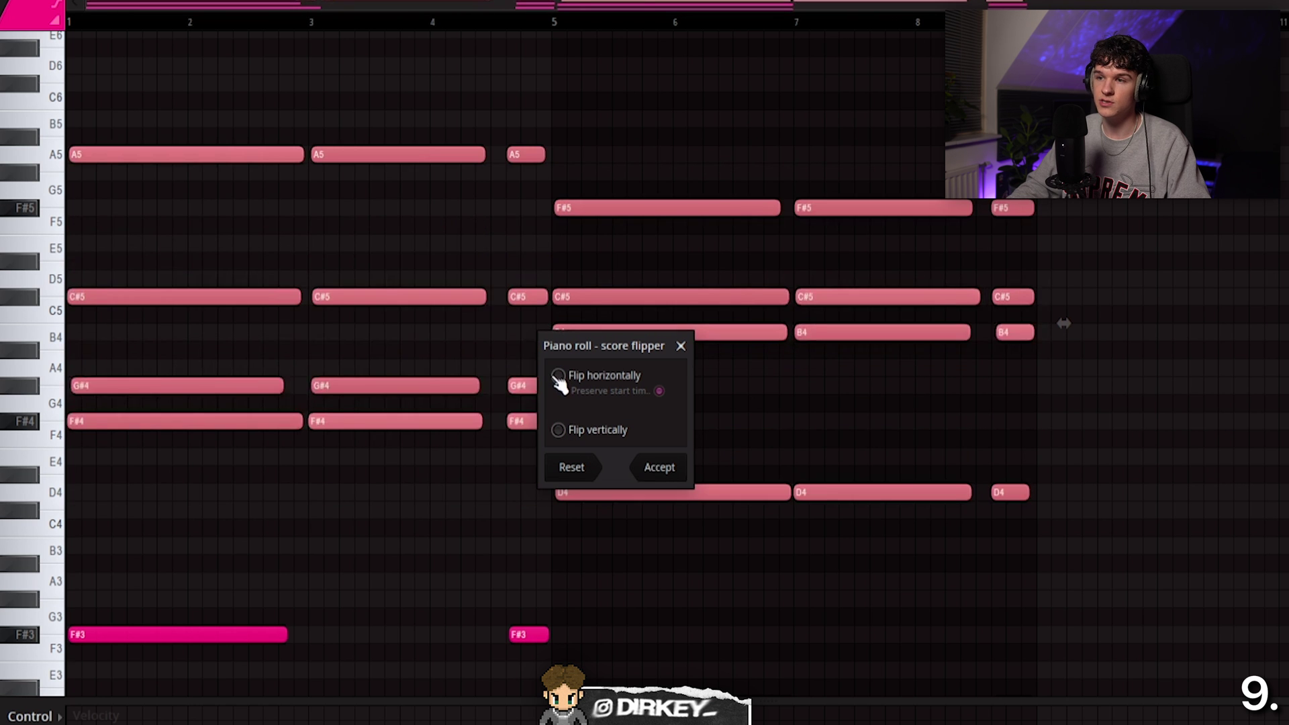
left_click(558, 376)
left_click(558, 376)
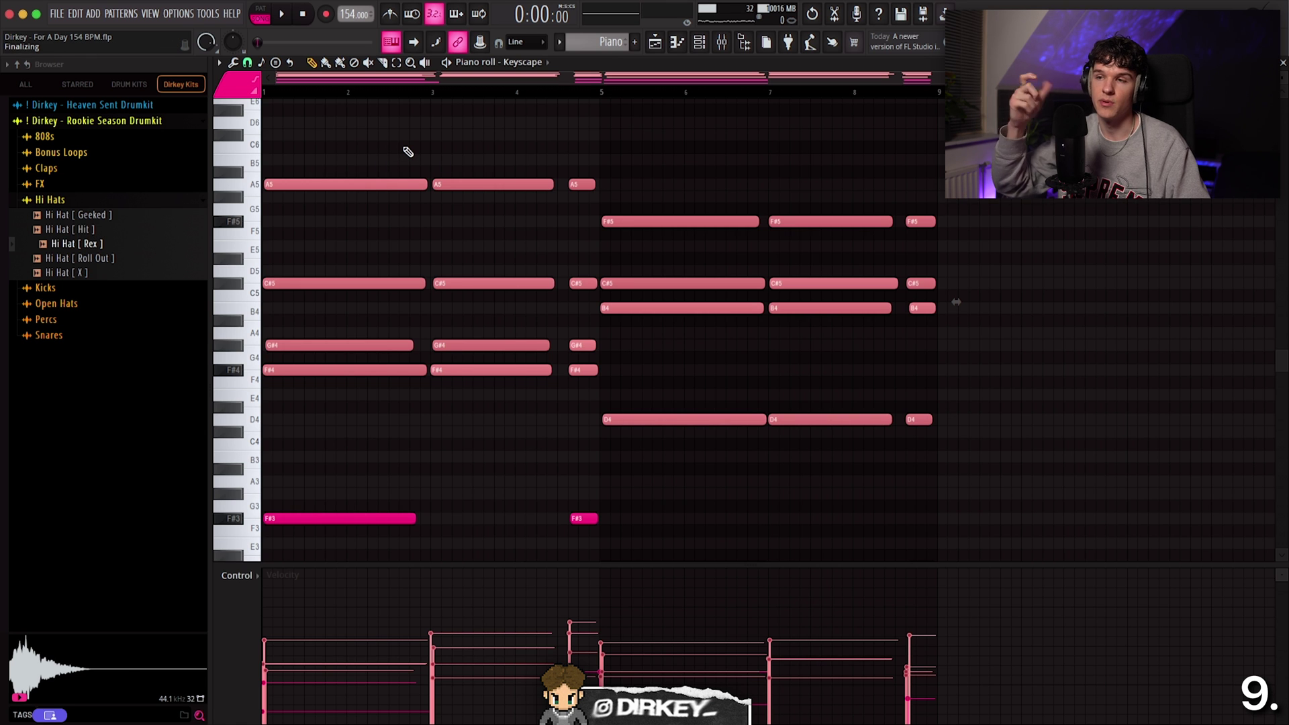
Step: Reselect all chord notes, preview the time flip again, and cancel to restore them
left_click_drag(301, 145, 981, 452)
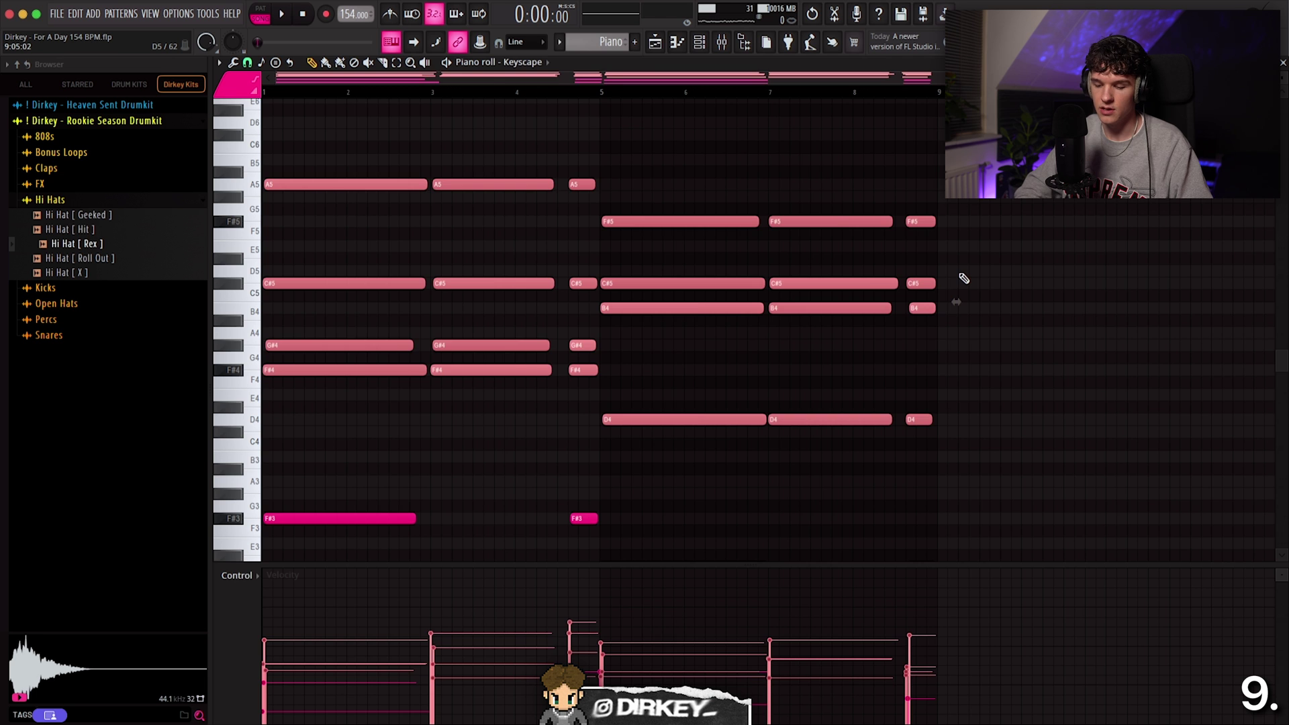
key("alt+y")
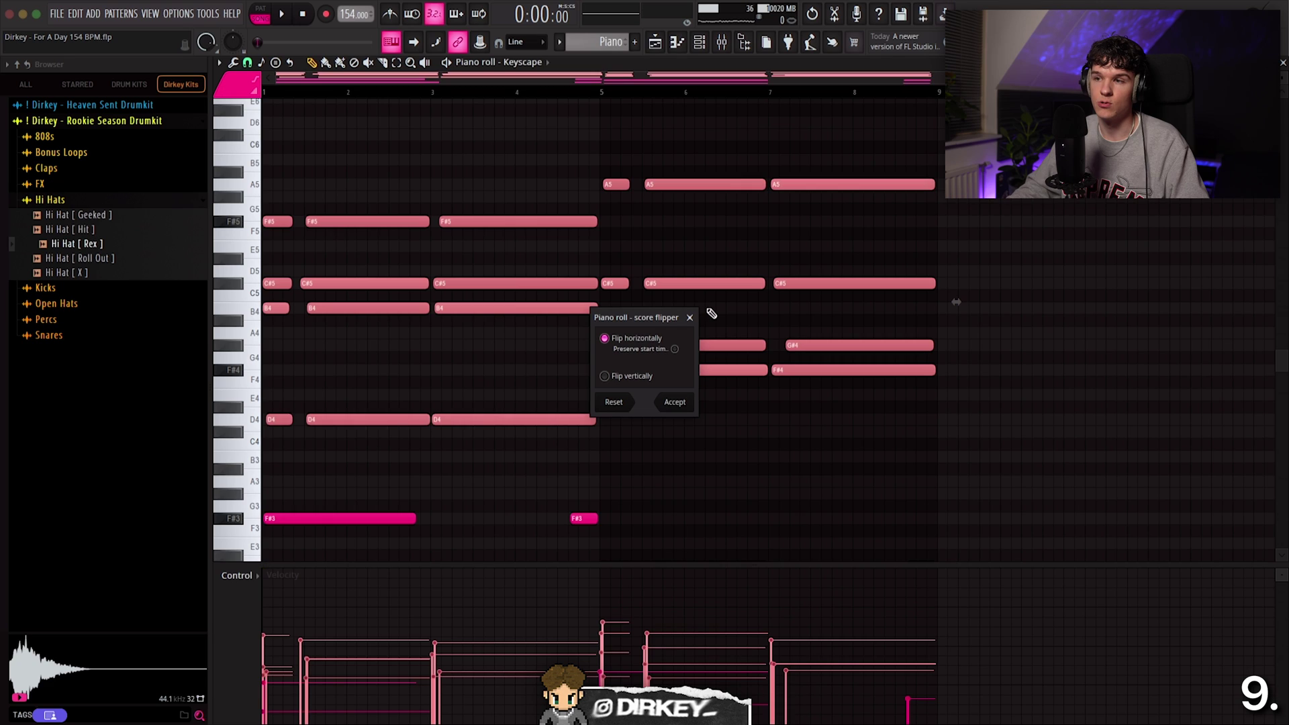
key("Escape")
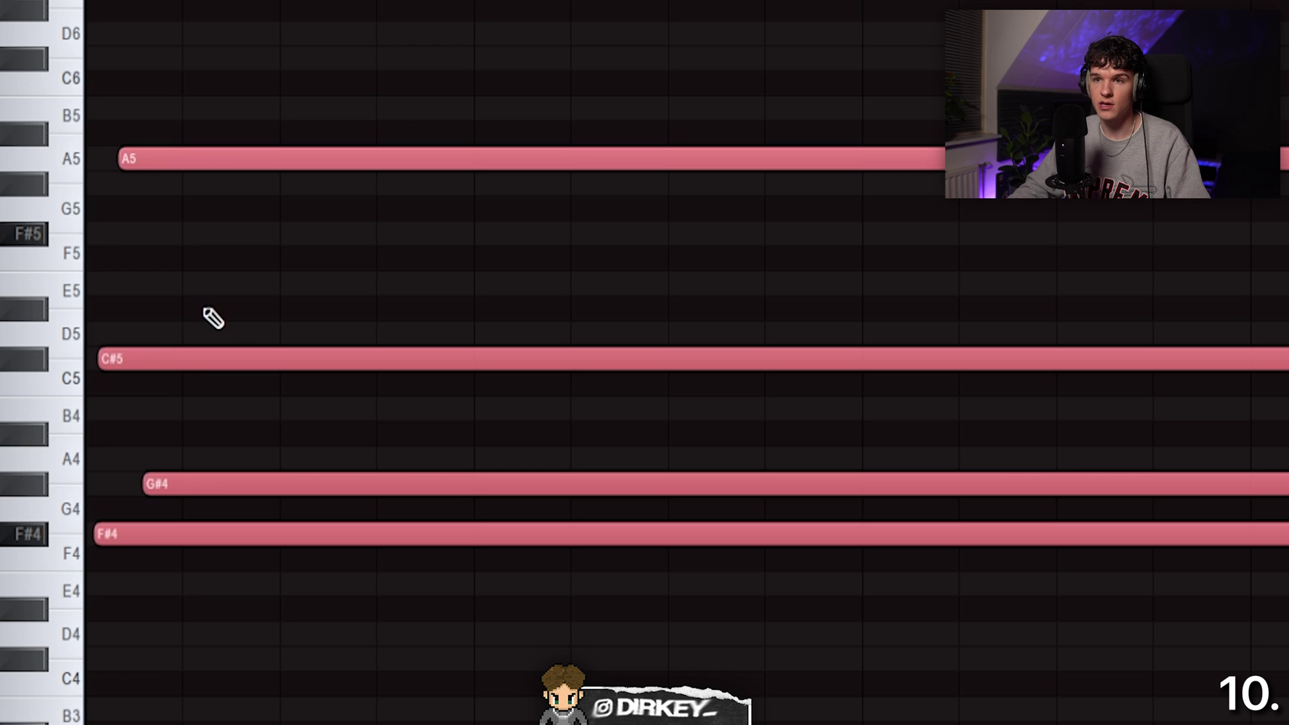
Step: Quick-quantize the chord note starts and adjust the quantizer's Start time strength
key("ctrl+q")
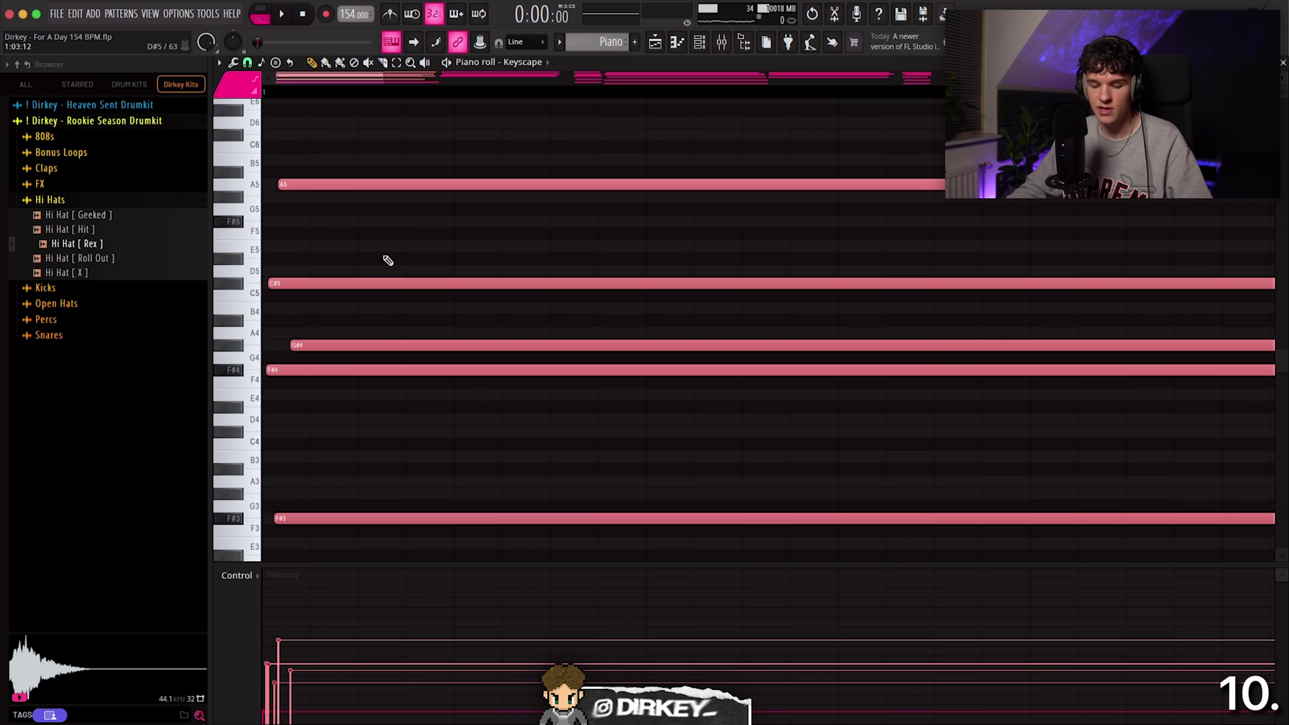
key("alt+q")
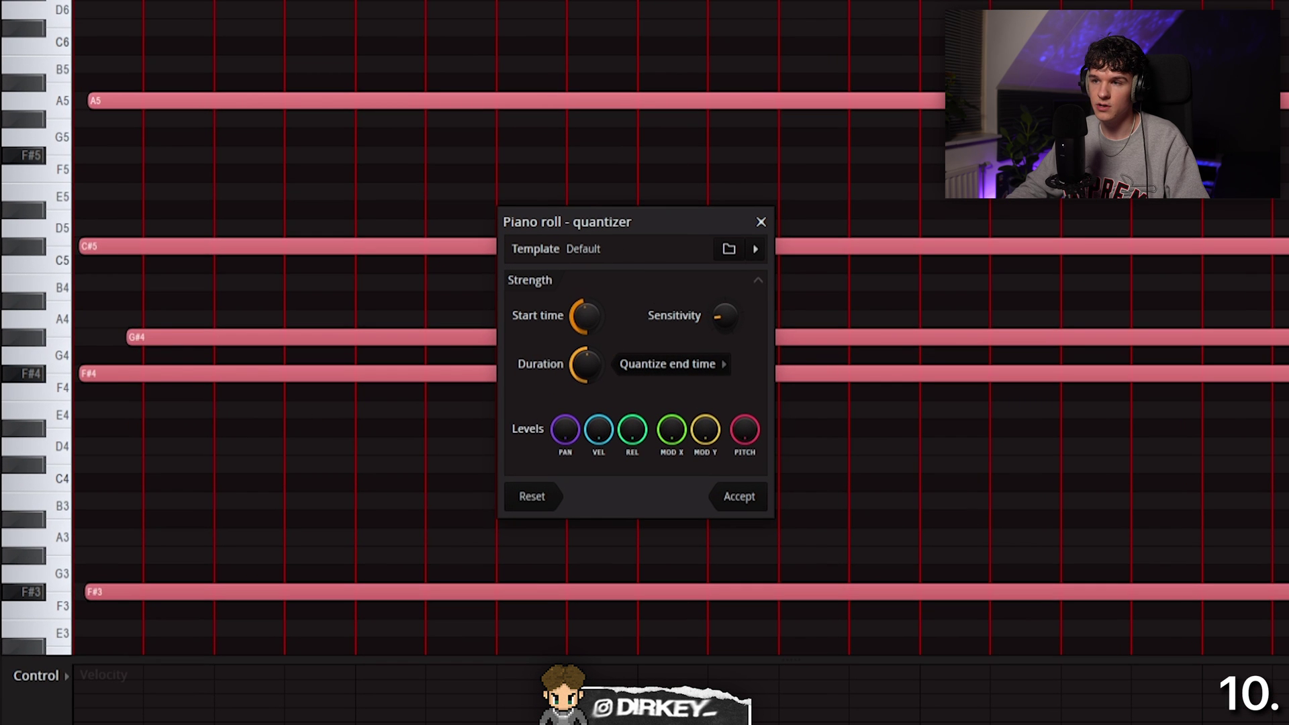
left_click_drag(585, 316, 582, 386)
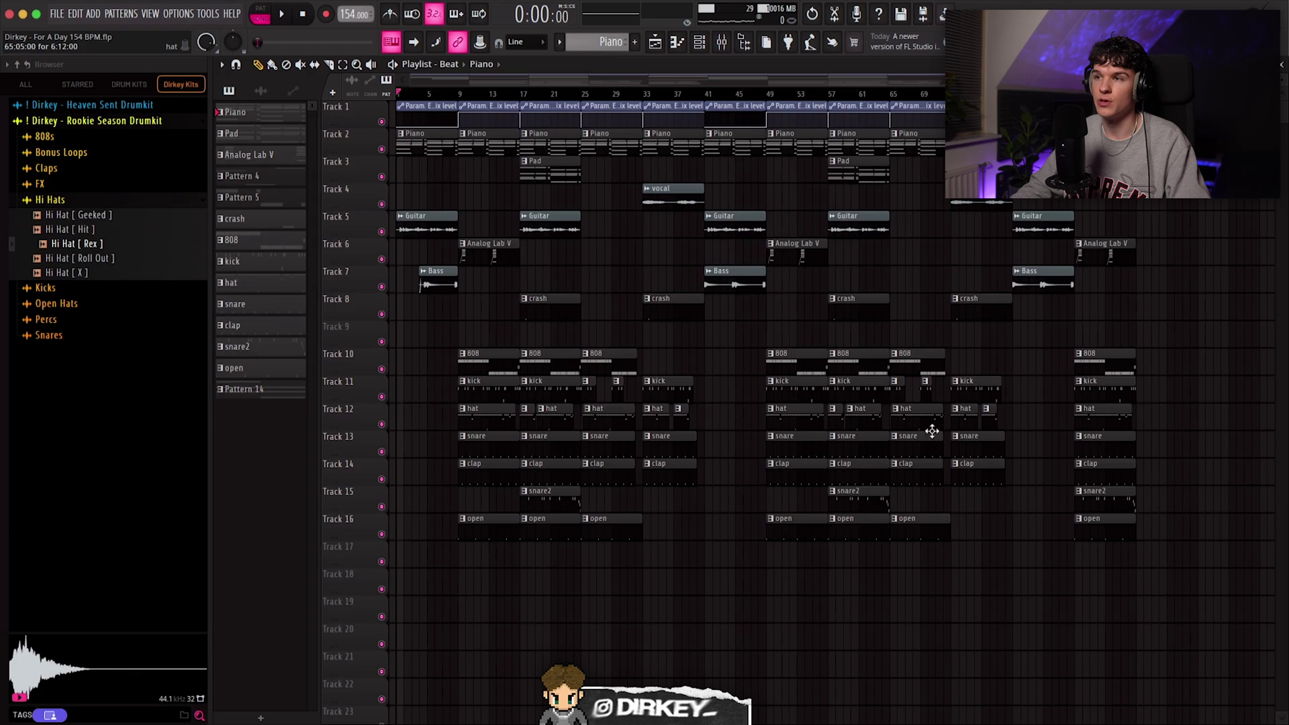
Step: Select every clip in the playlist, deselecting and reselecting once
key("ctrl+a")
key("ctrl+d")
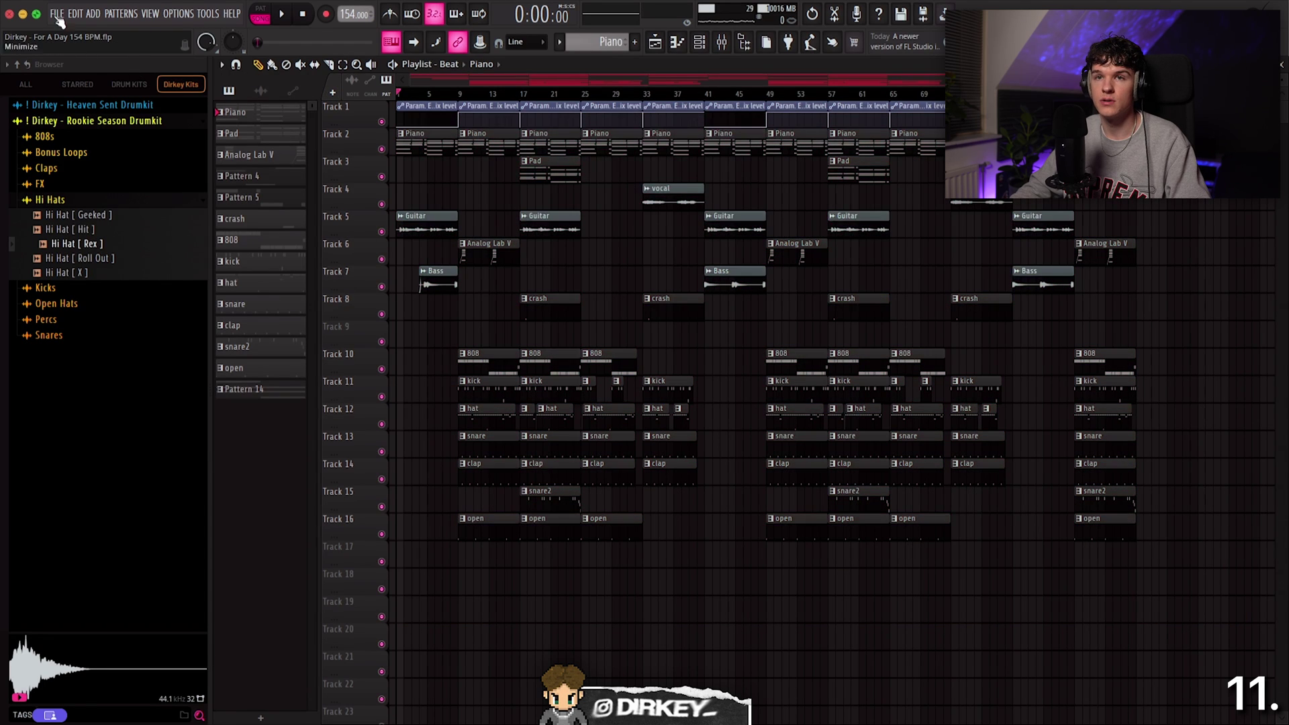
key("ctrl+a")
Step: Export the project as audio, choosing the audio format and opening the save dialog
left_click(67, 14)
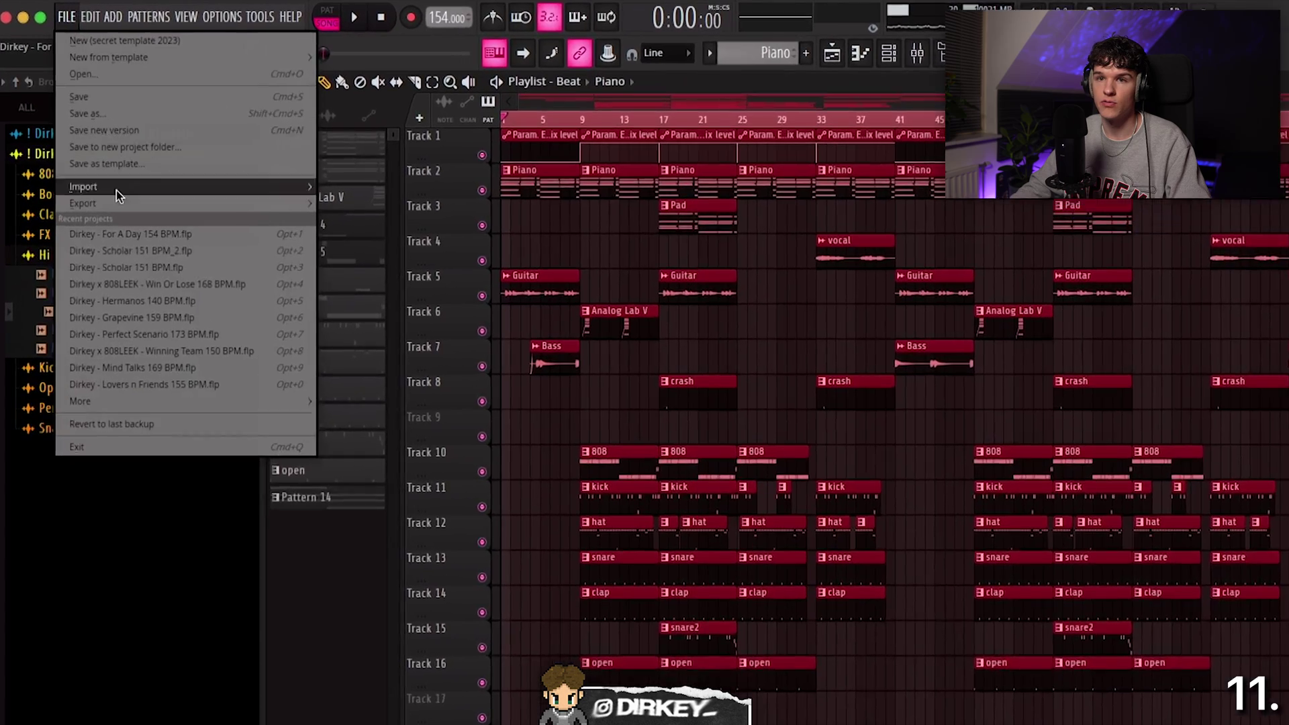
mouse_move(134, 160)
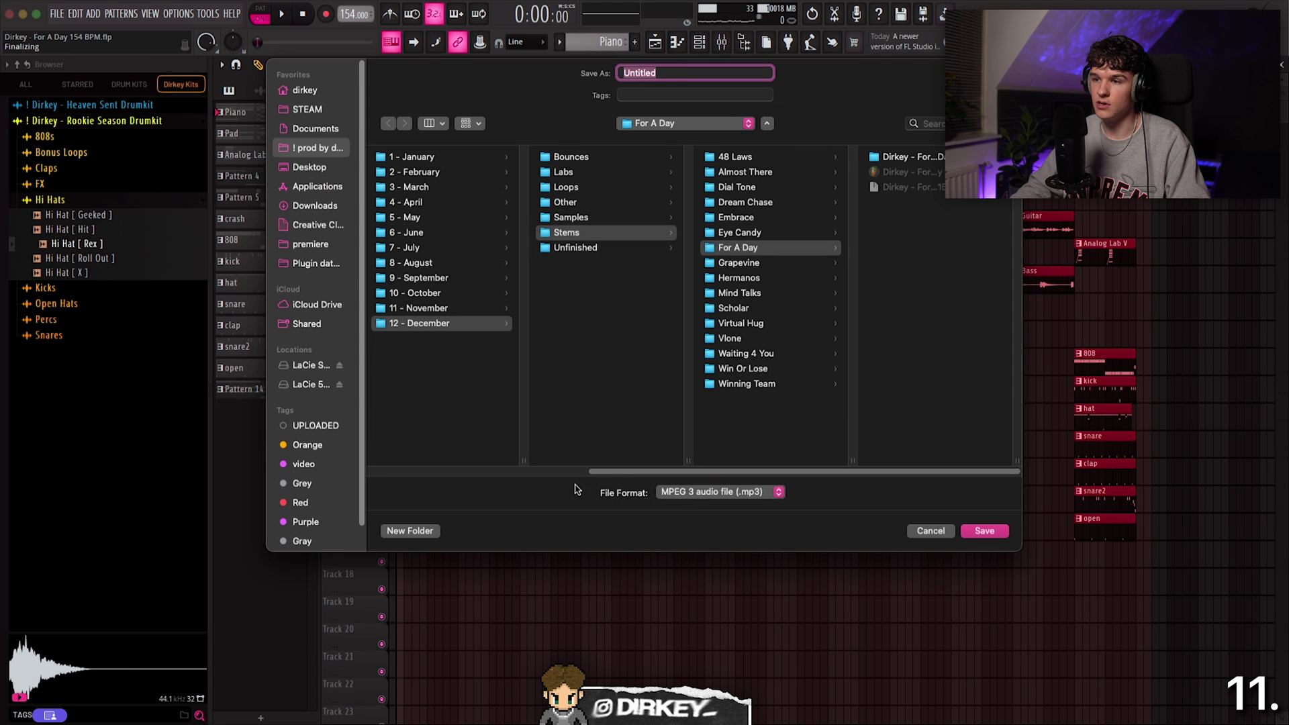
left_click(713, 496)
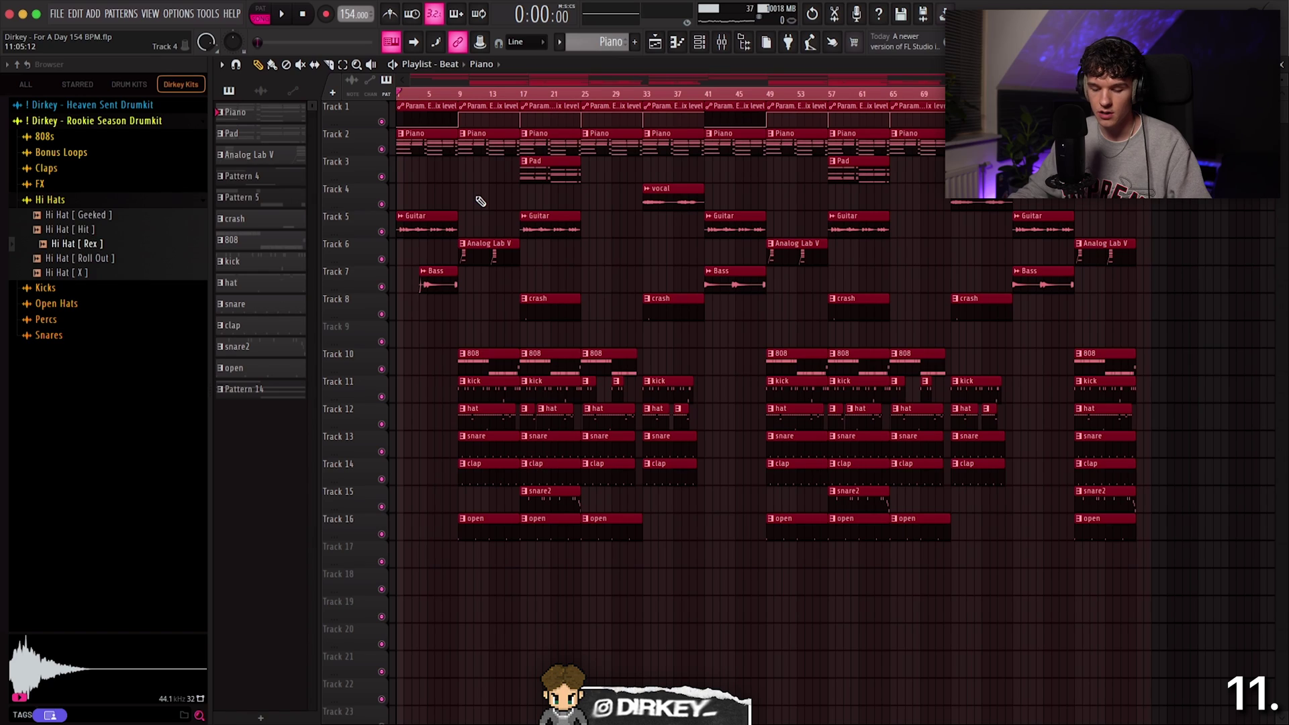
key("super+r")
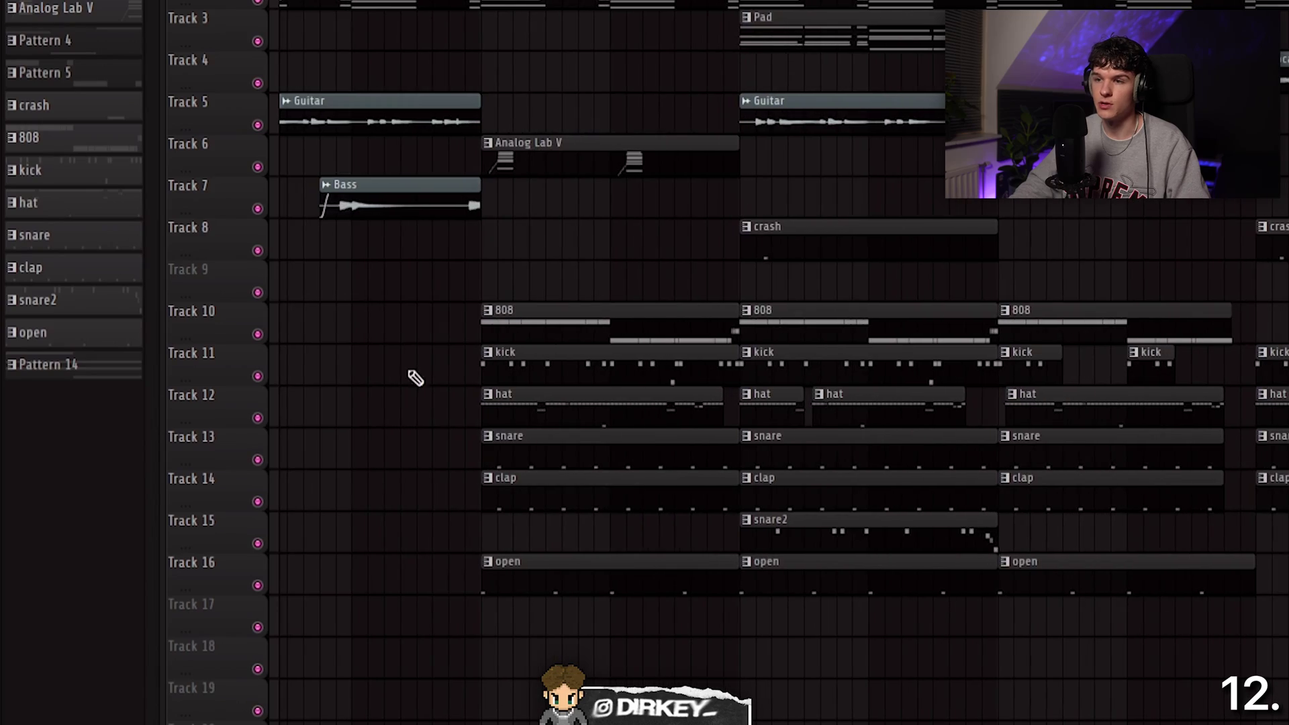
Step: Merge the first group of 808 and drum clips into one pattern, then select the next groups
left_click_drag(390, 305, 870, 594)
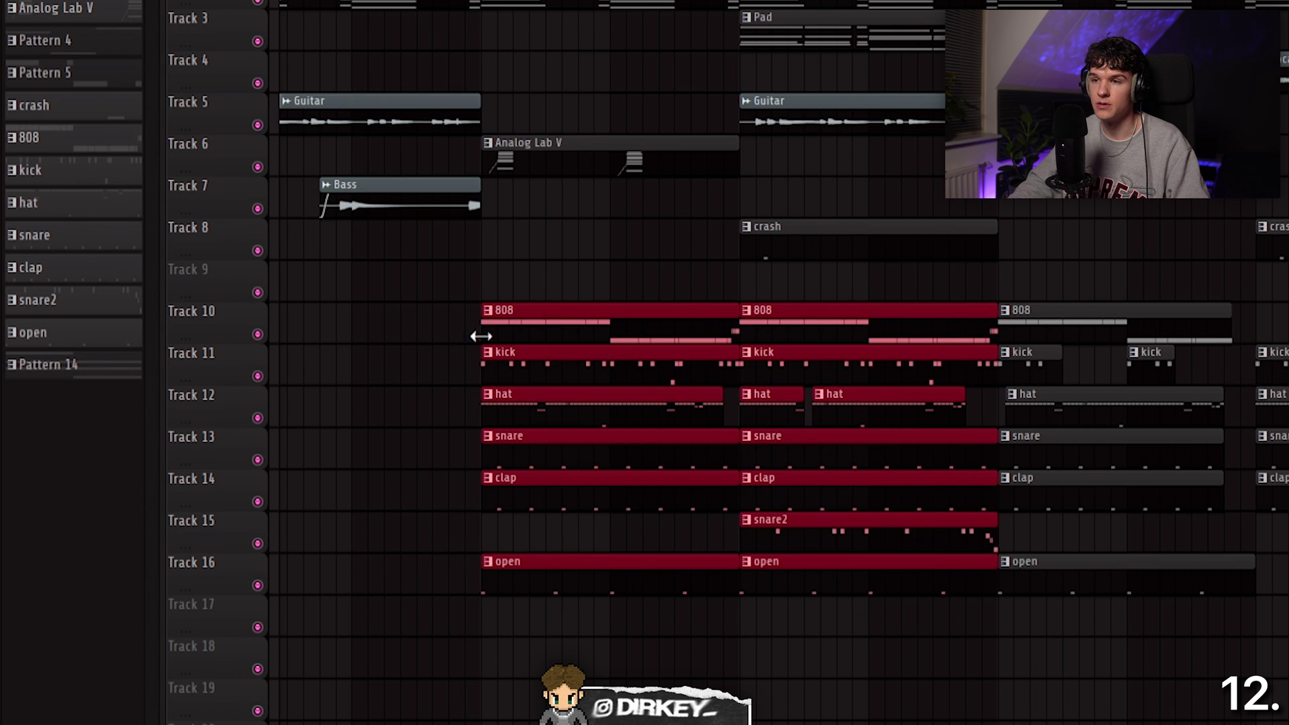
left_click_drag(461, 264, 647, 624)
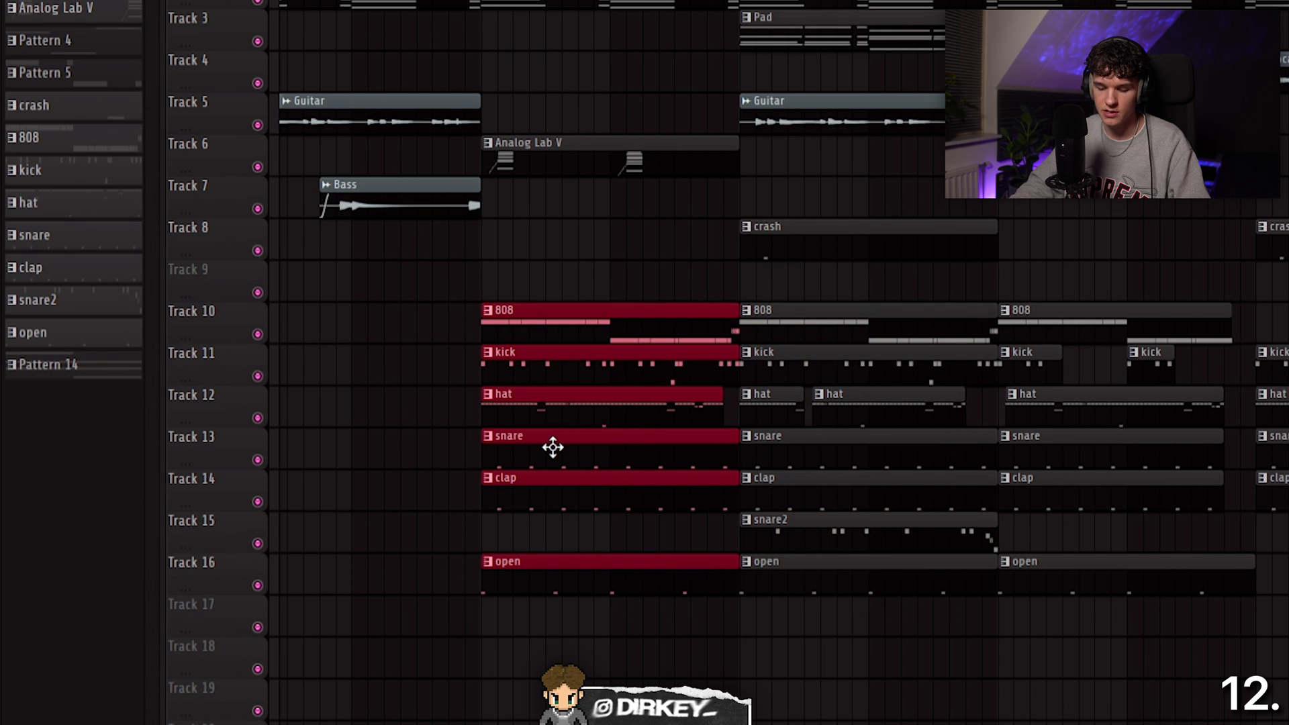
key("ctrl+m")
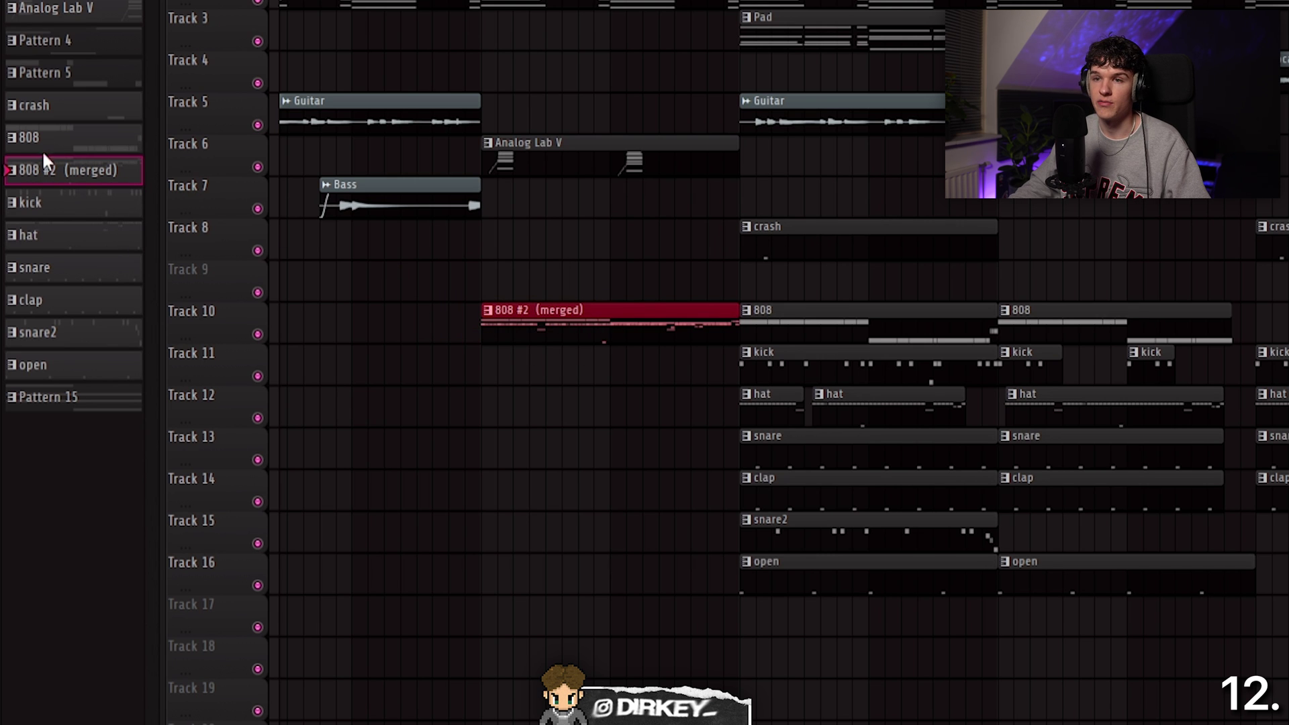
left_click_drag(772, 261, 968, 604)
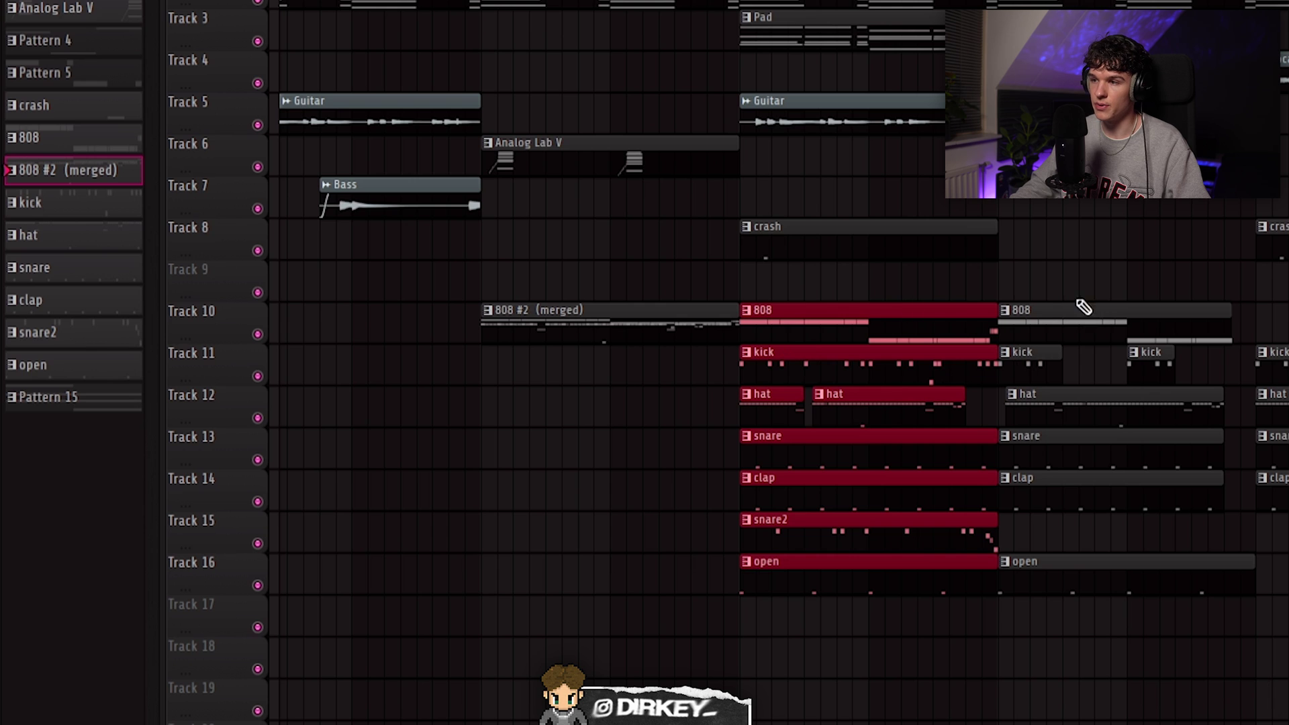
left_click_drag(1012, 261, 1208, 594)
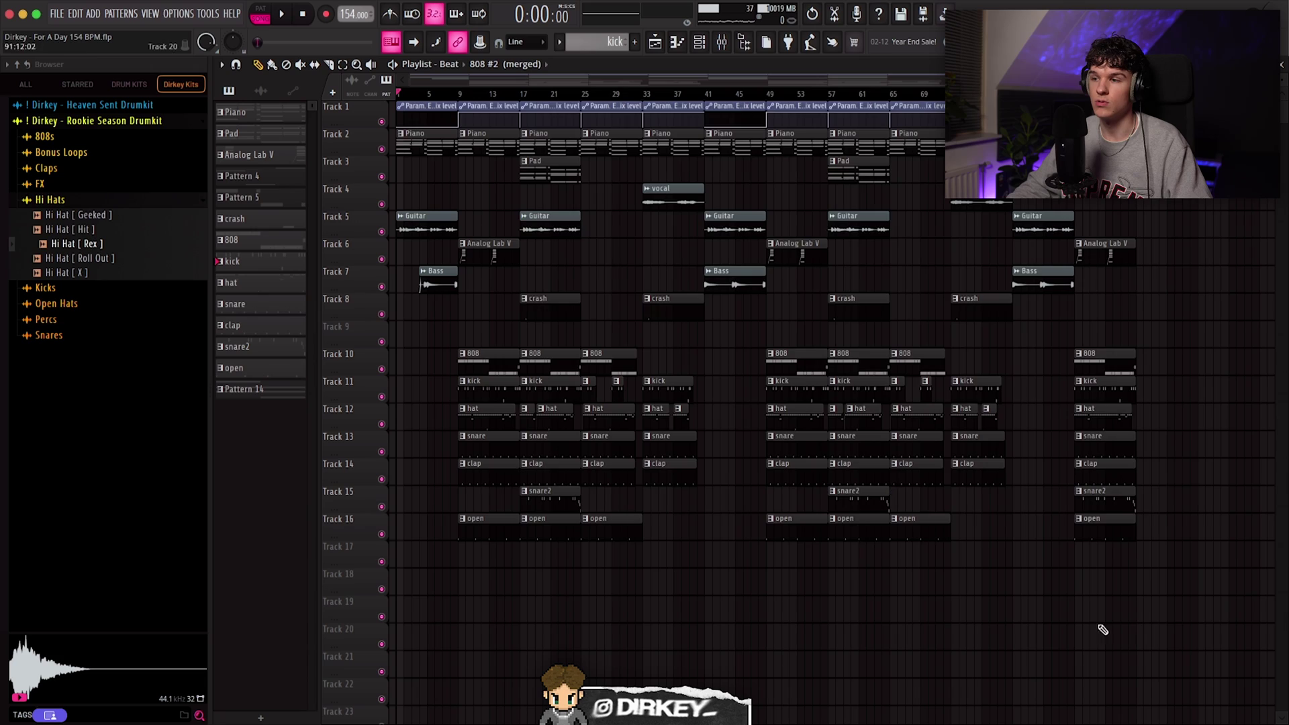
Step: Deselect the drum clips, make Piano the current pattern, and zoom the playlist in and out
left_click_drag(1214, 624, 457, 99)
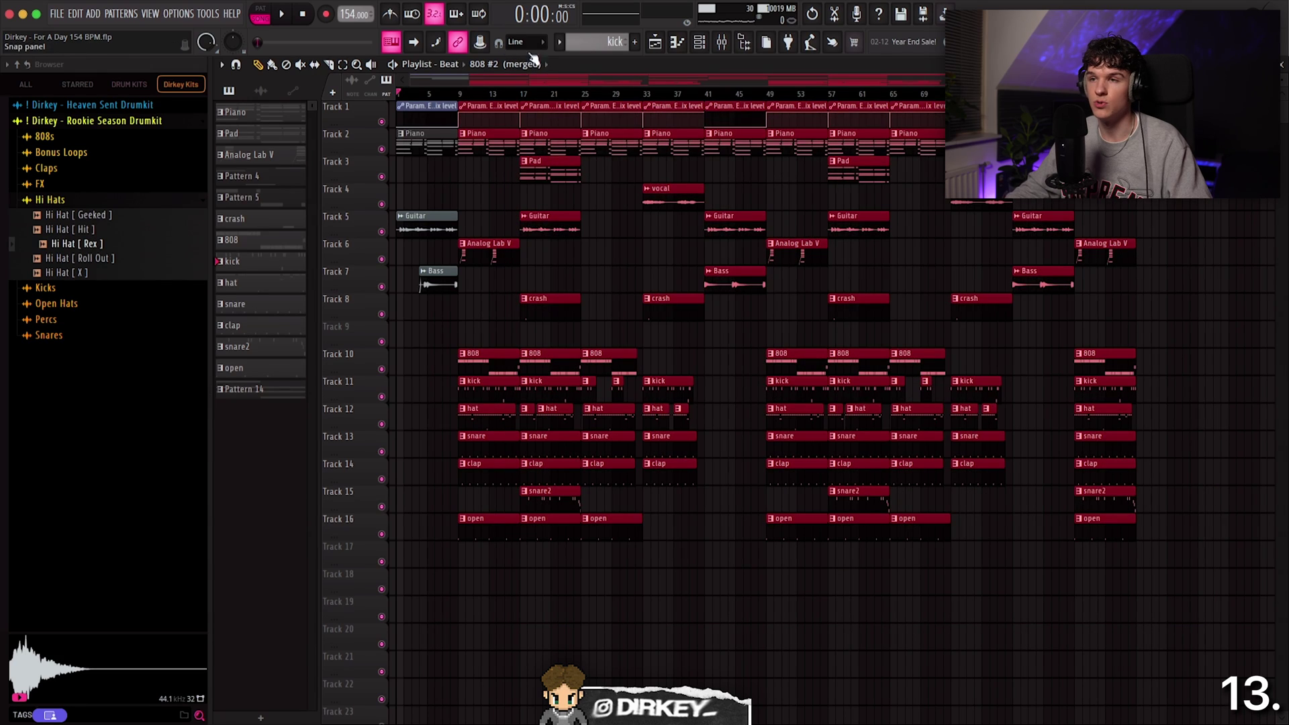
left_click(695, 319)
scroll(695, 319, "down", 1)
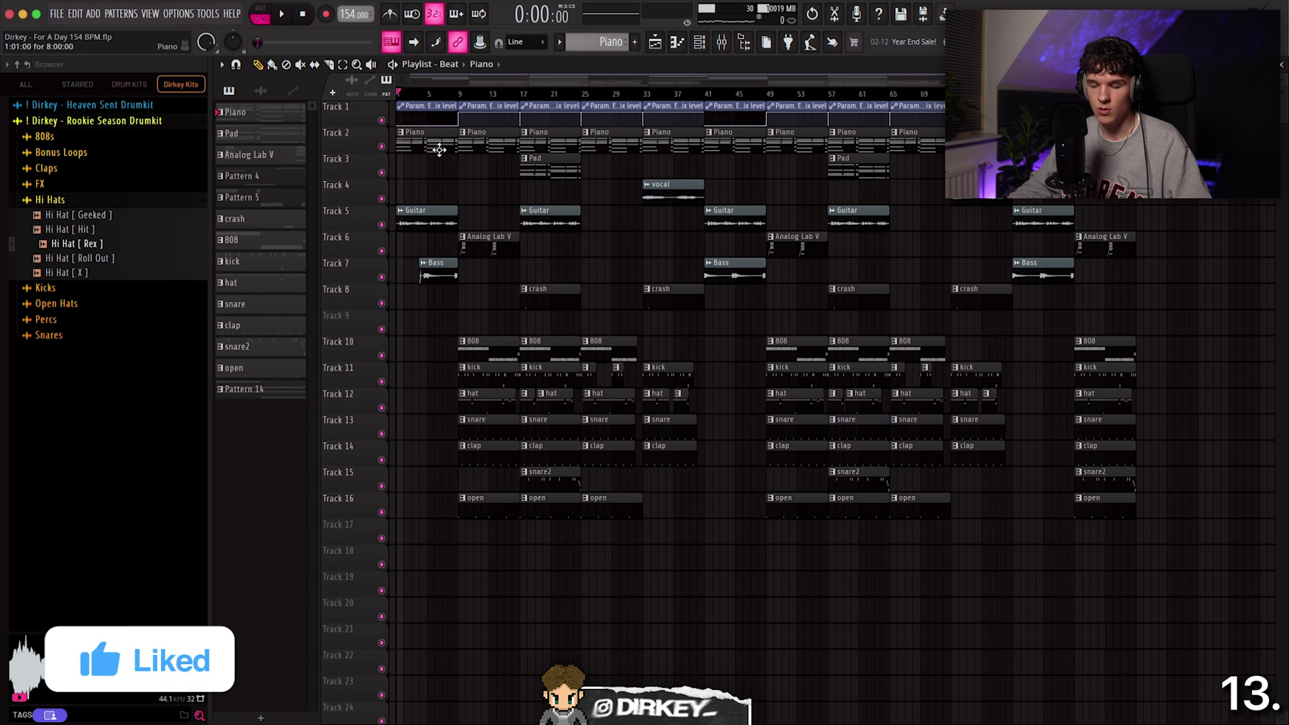
scroll(484, 195, "up", 3)
scroll(482, 177, "down", 3)
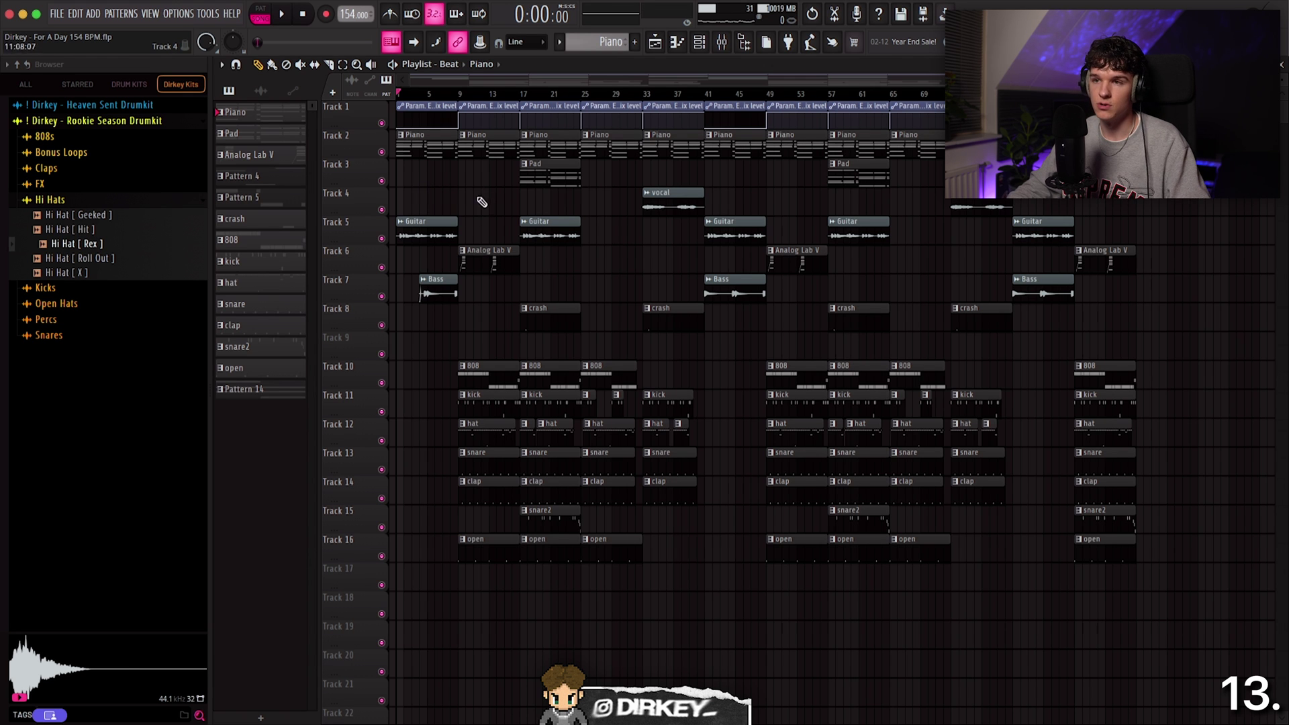
scroll(482, 202, "up", 5)
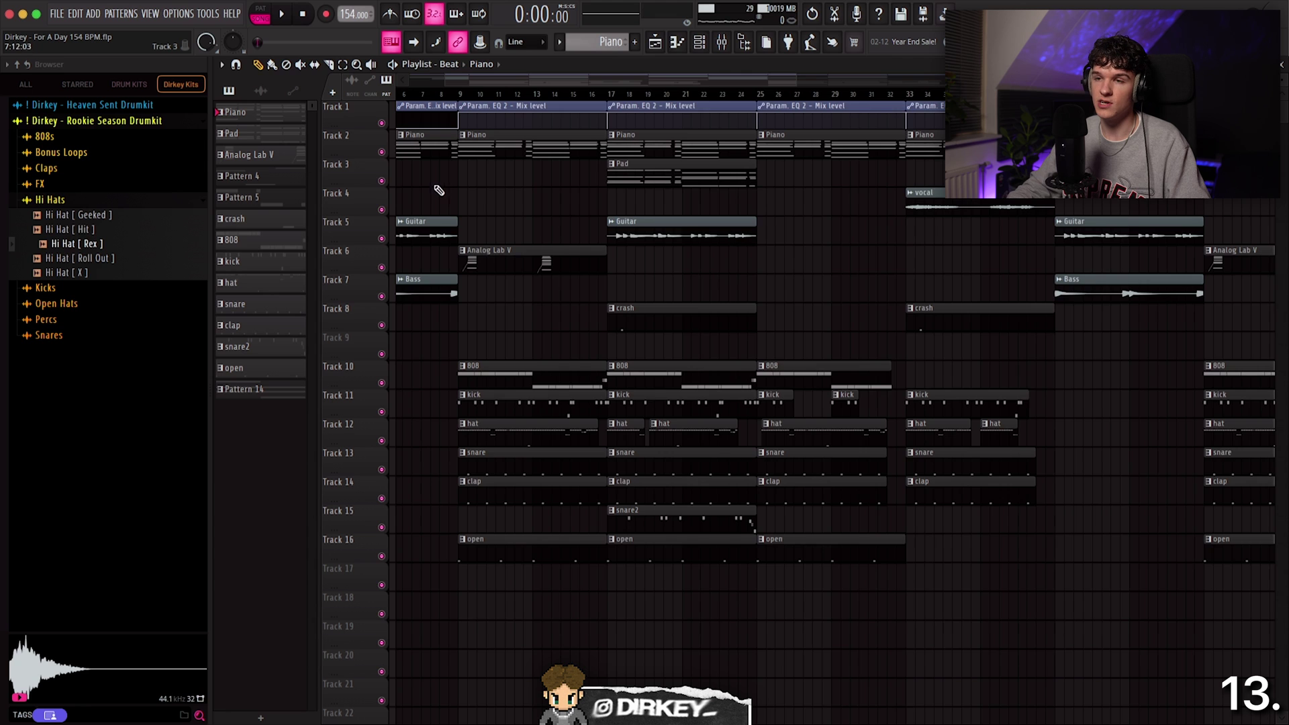
scroll(443, 198, "down", 5)
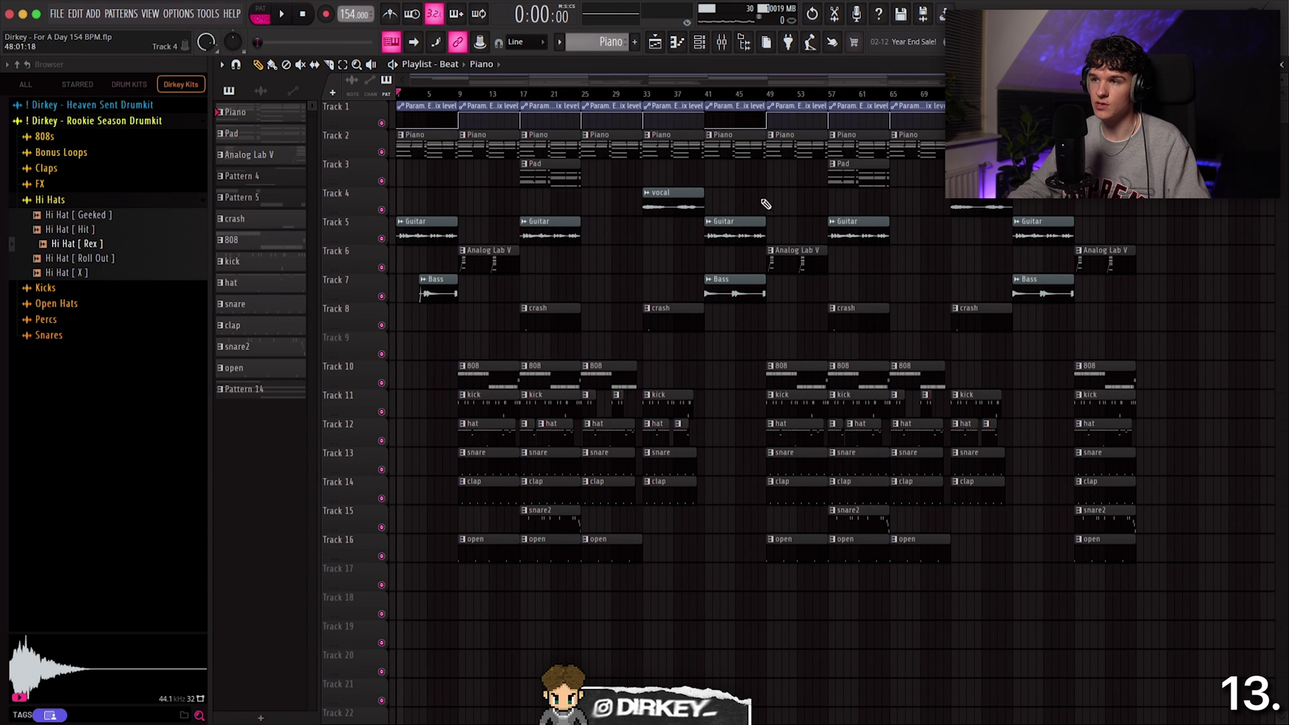
scroll(775, 204, "up", 6)
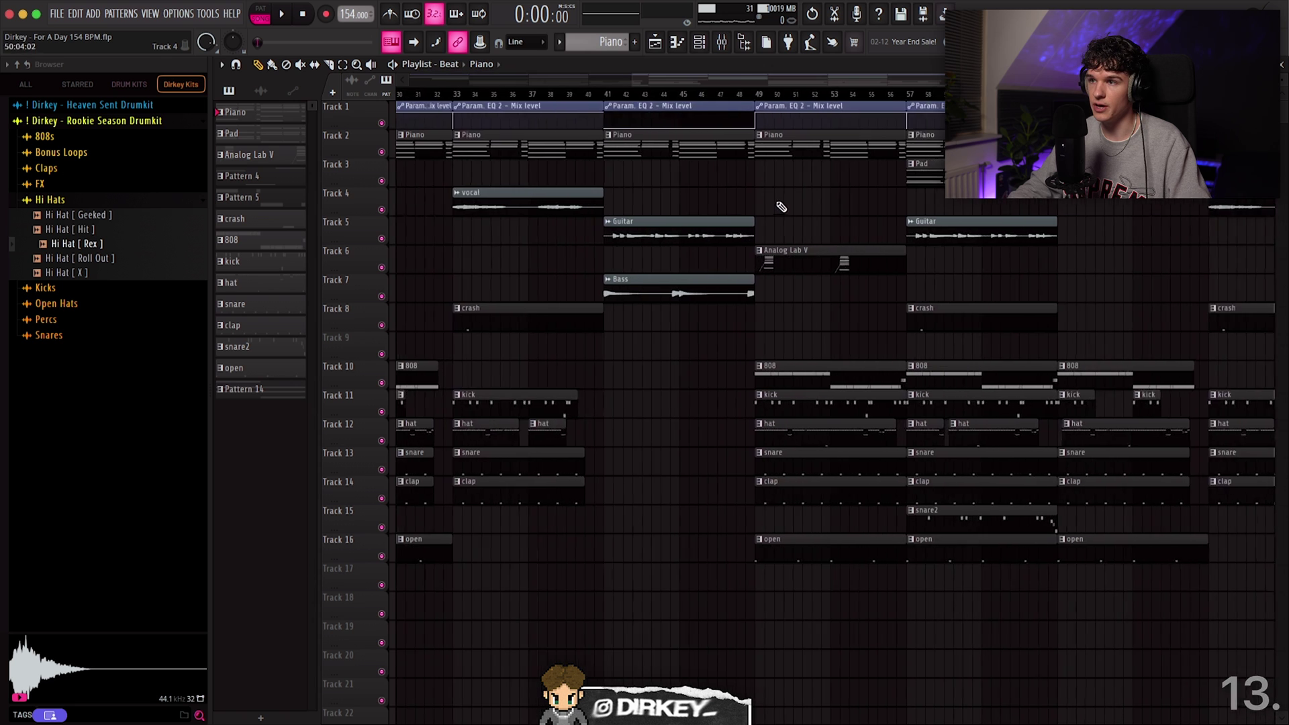
scroll(718, 204, "down", 5)
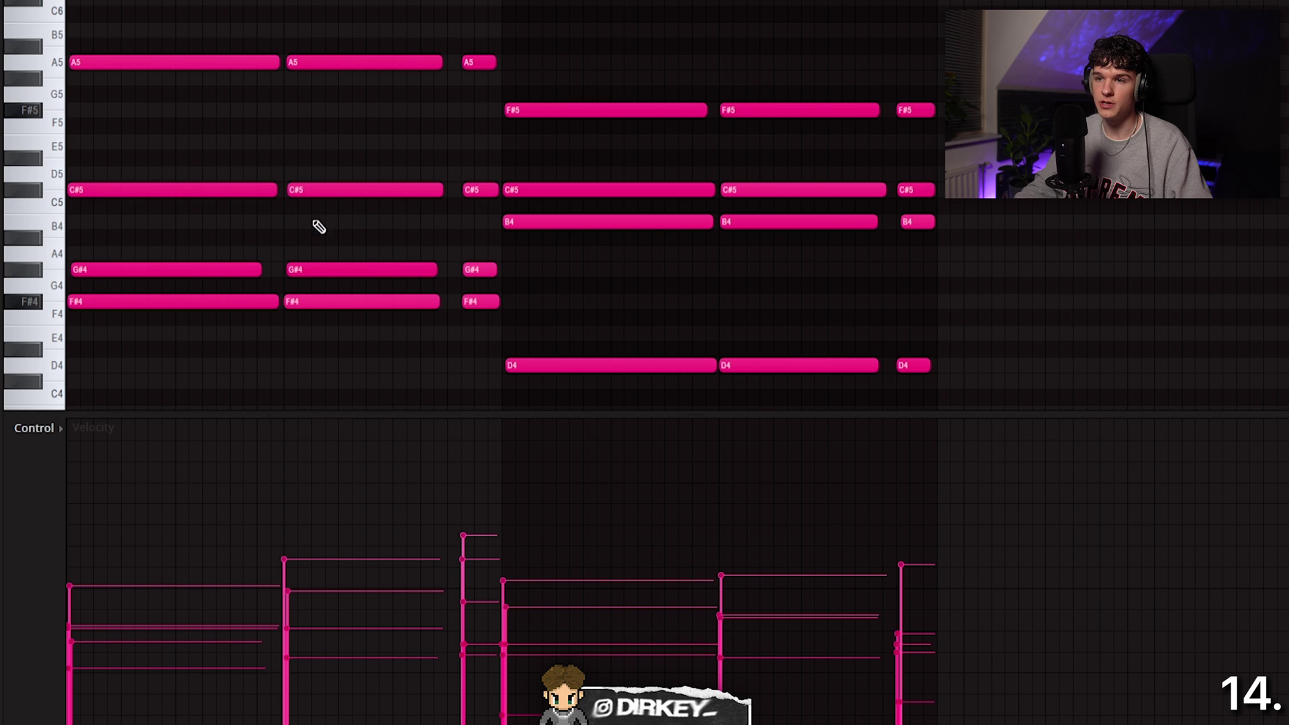
Step: Change the C#5 note's velocity, then scale all notes' velocities together and deselect
left_click(303, 188)
left_click_drag(350, 612, 290, 583)
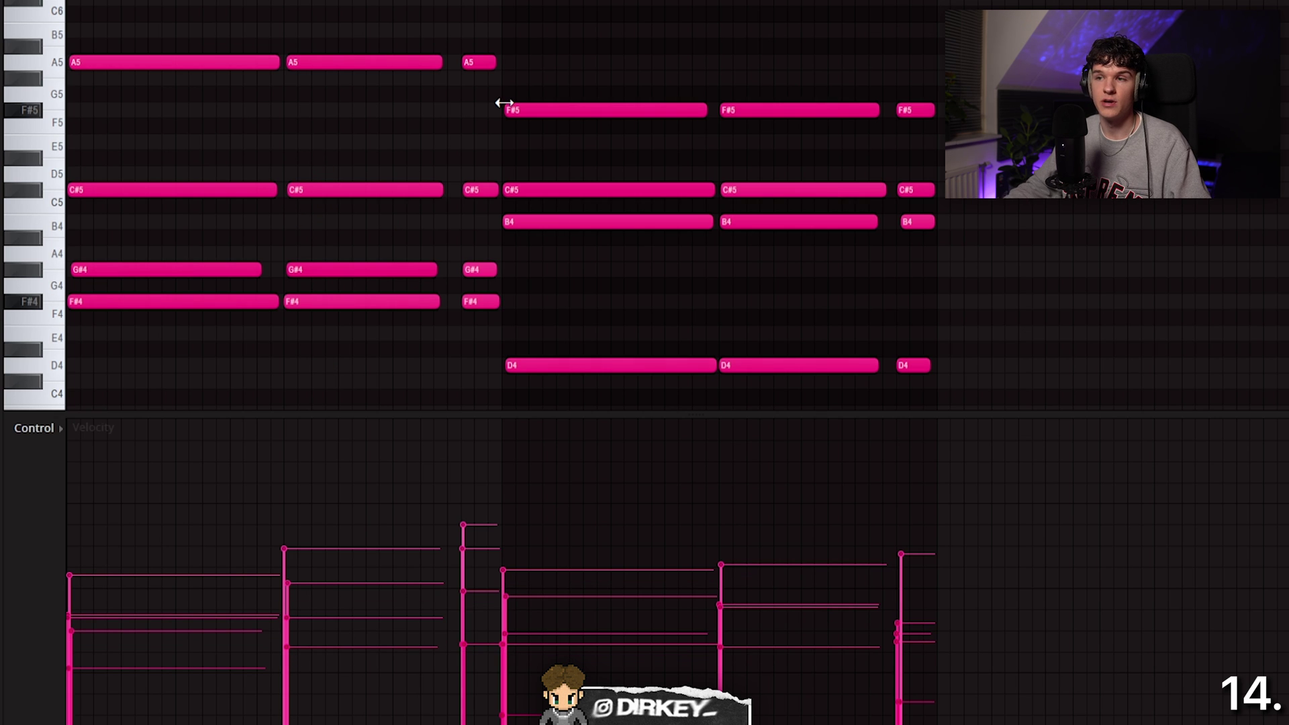
left_click_drag(949, 405, 1001, 396)
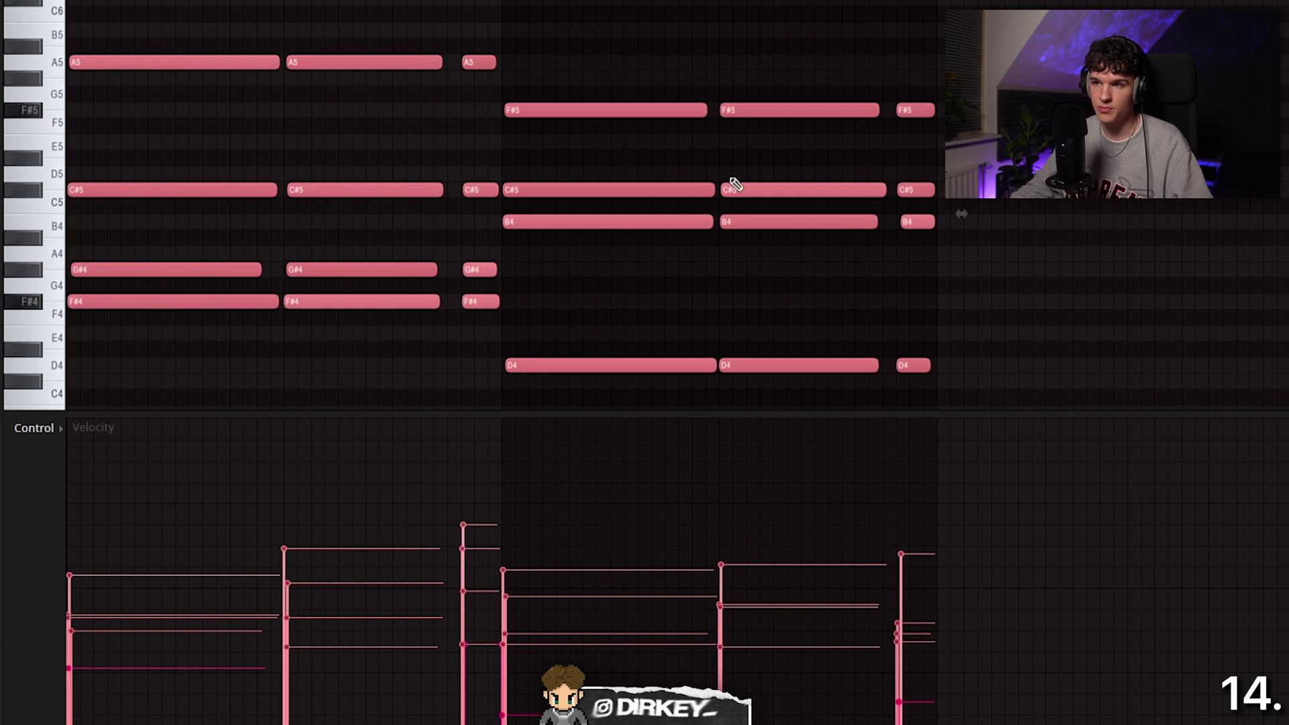
scroll(961, 213, "down", 3)
scroll(961, 214, "up", 4)
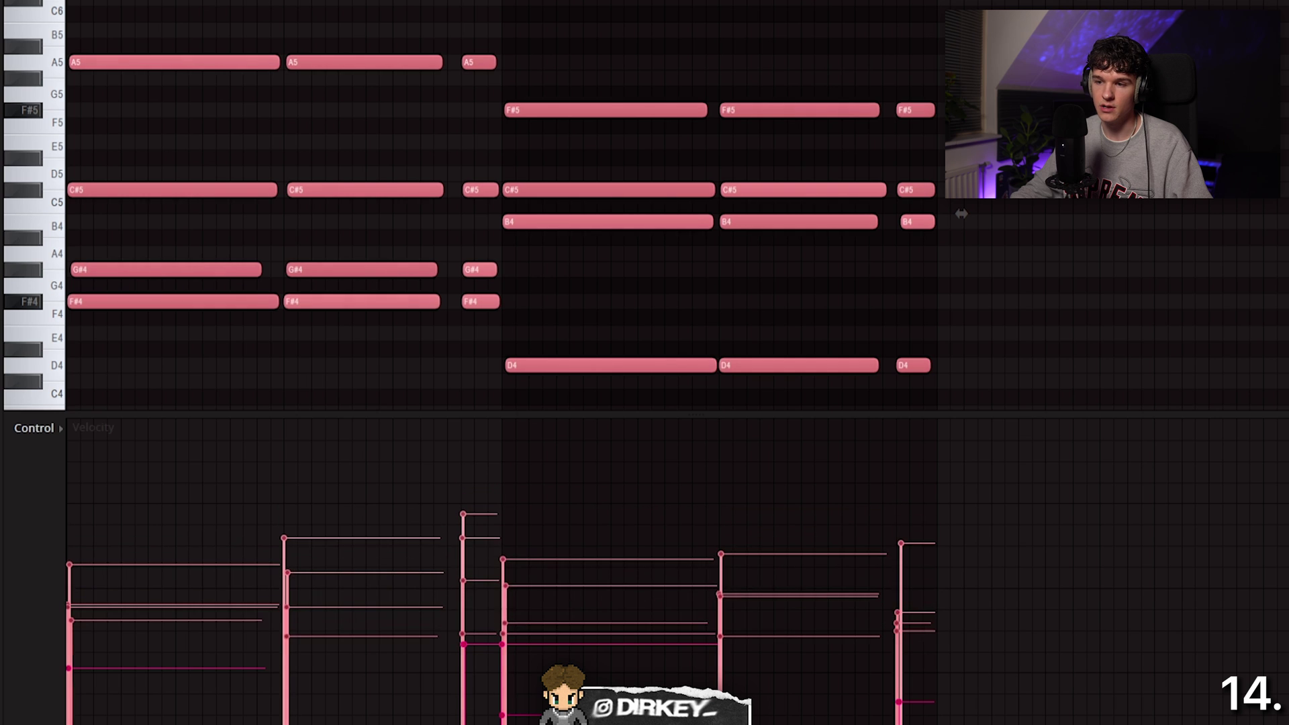
scroll(1037, 280, "down", 3)
scroll(1037, 280, "up", 2)
left_click(497, 141)
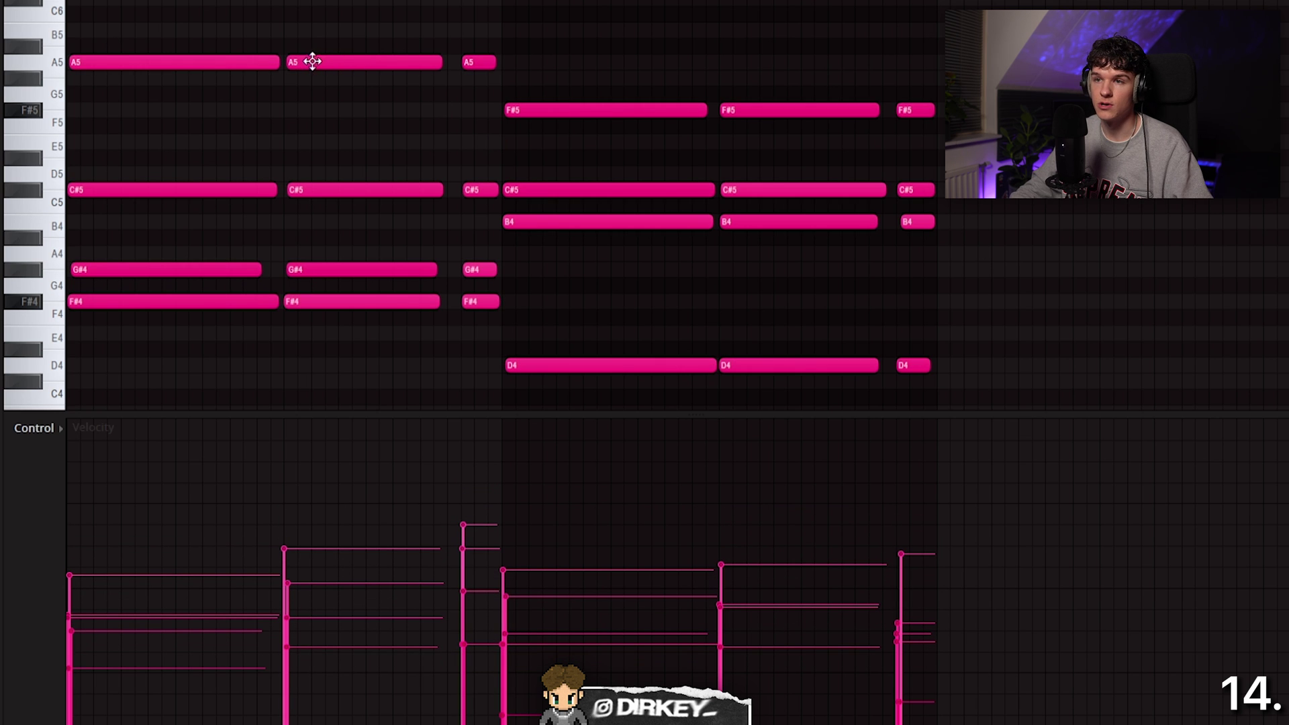
scroll(314, 62, "down", 2)
scroll(315, 62, "up", 3)
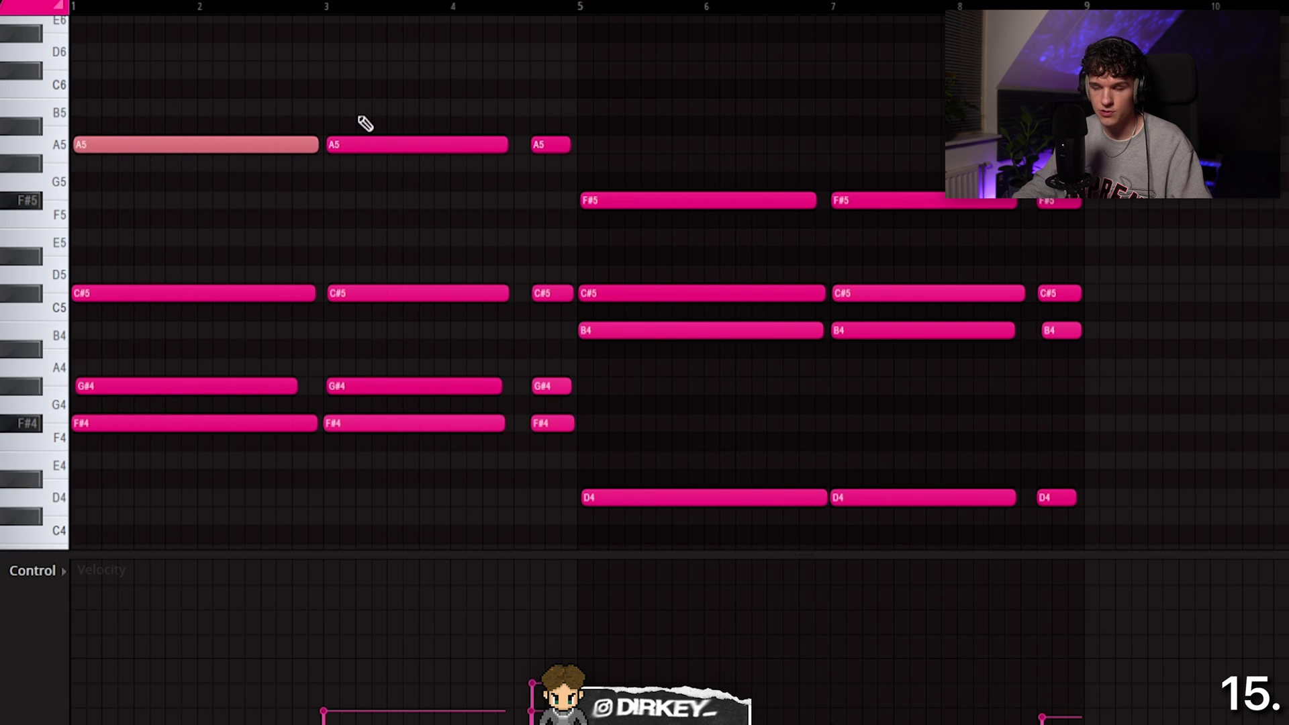
Step: Delete the first A5 note, then all notes, restoring each with undo
key("Delete")
key("ctrl+z")
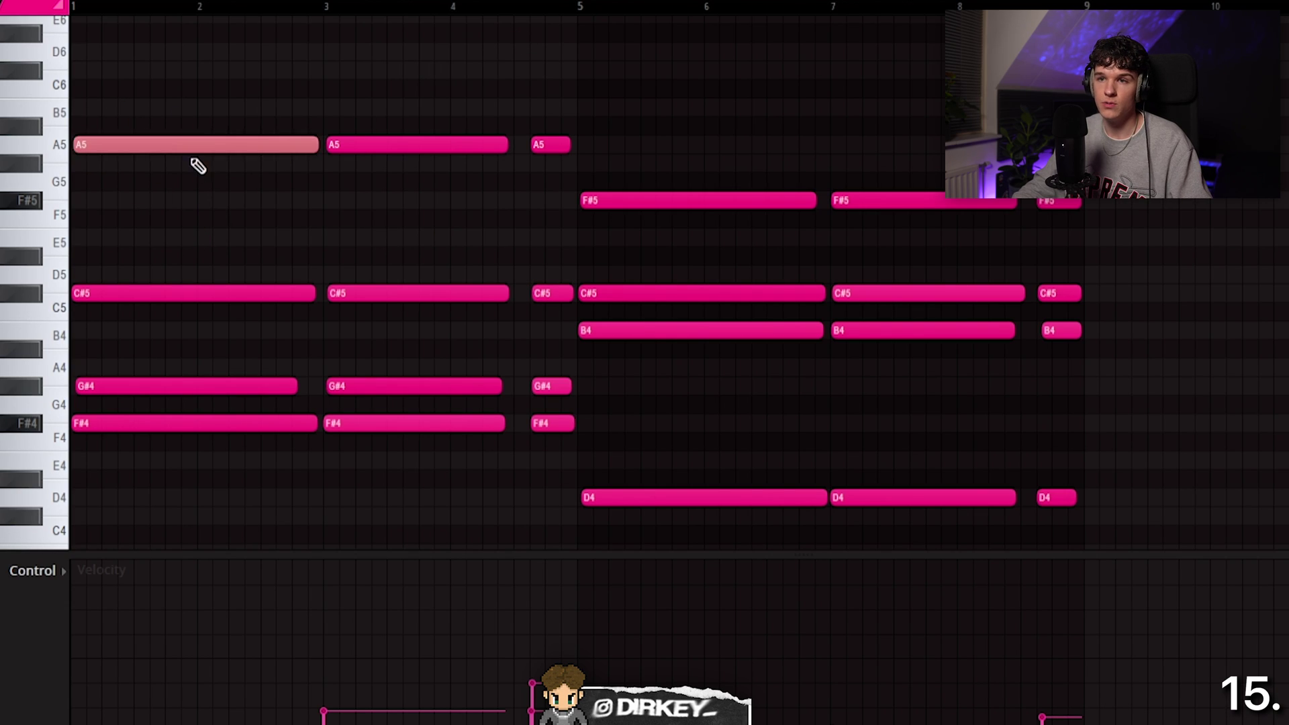
key("ctrl+z")
key("ctrl+z")
left_click_drag(141, 60, 1118, 527)
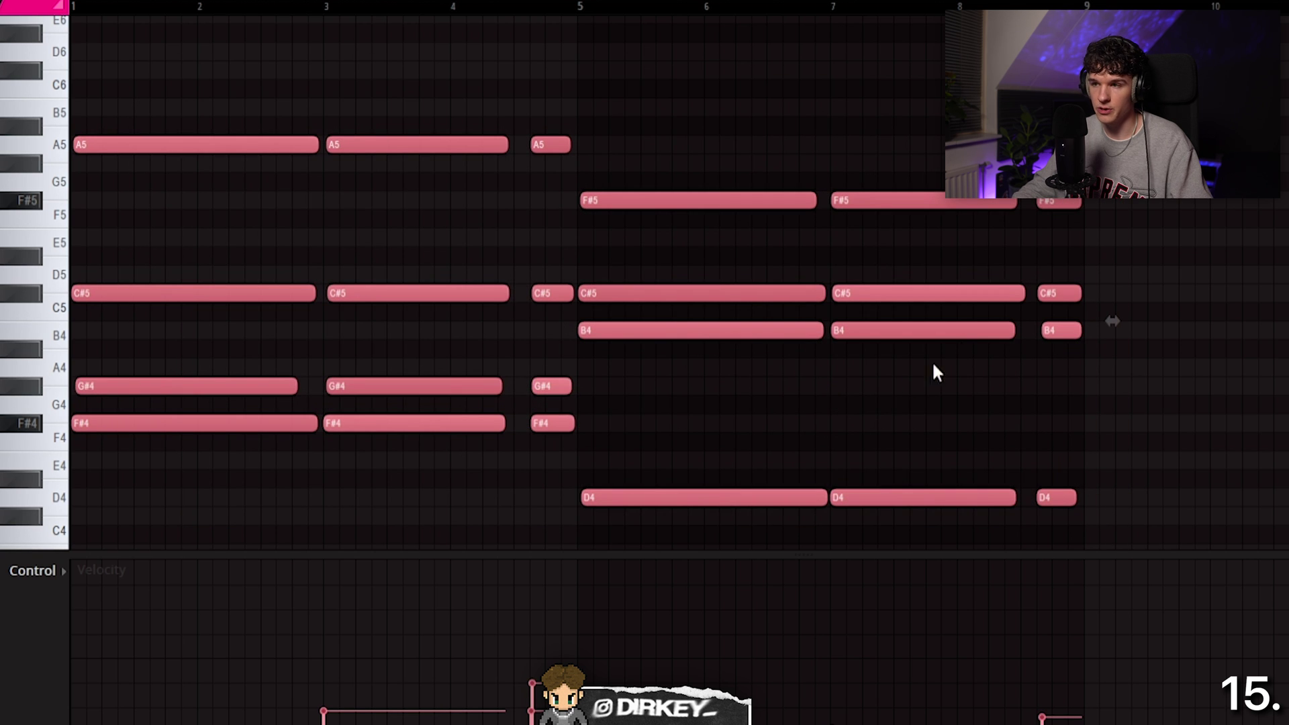
key("Delete")
key("ctrl+z")
Step: In the playlist, delete the bar-9 Piano clip and the drum clips on Tracks 10–16
key("F5")
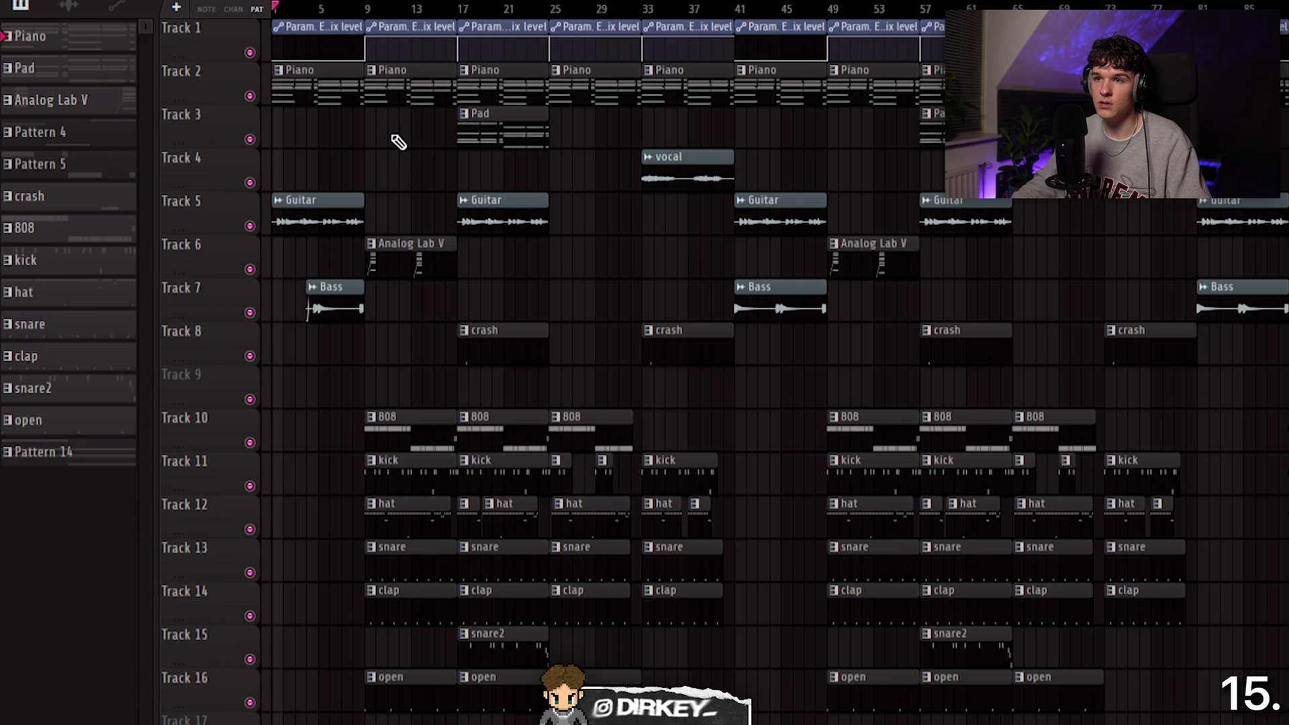
key("Delete")
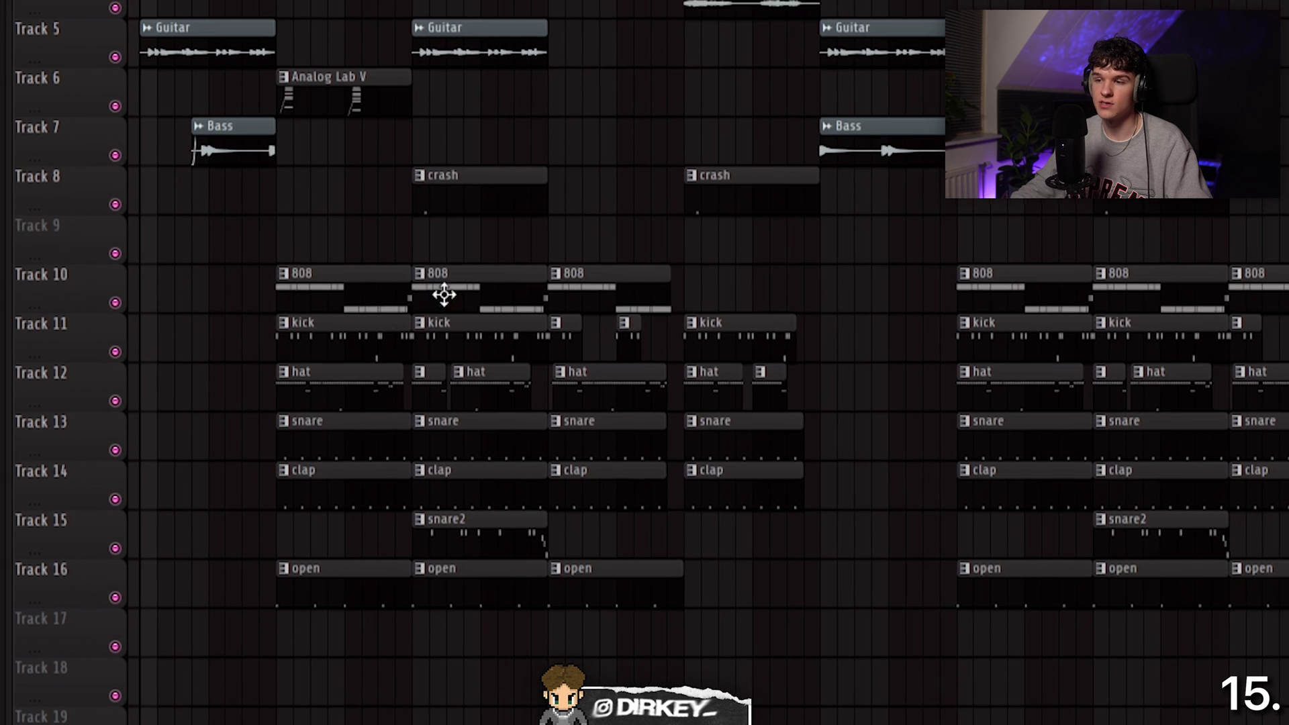
right_click(279, 279)
key("ctrl+z")
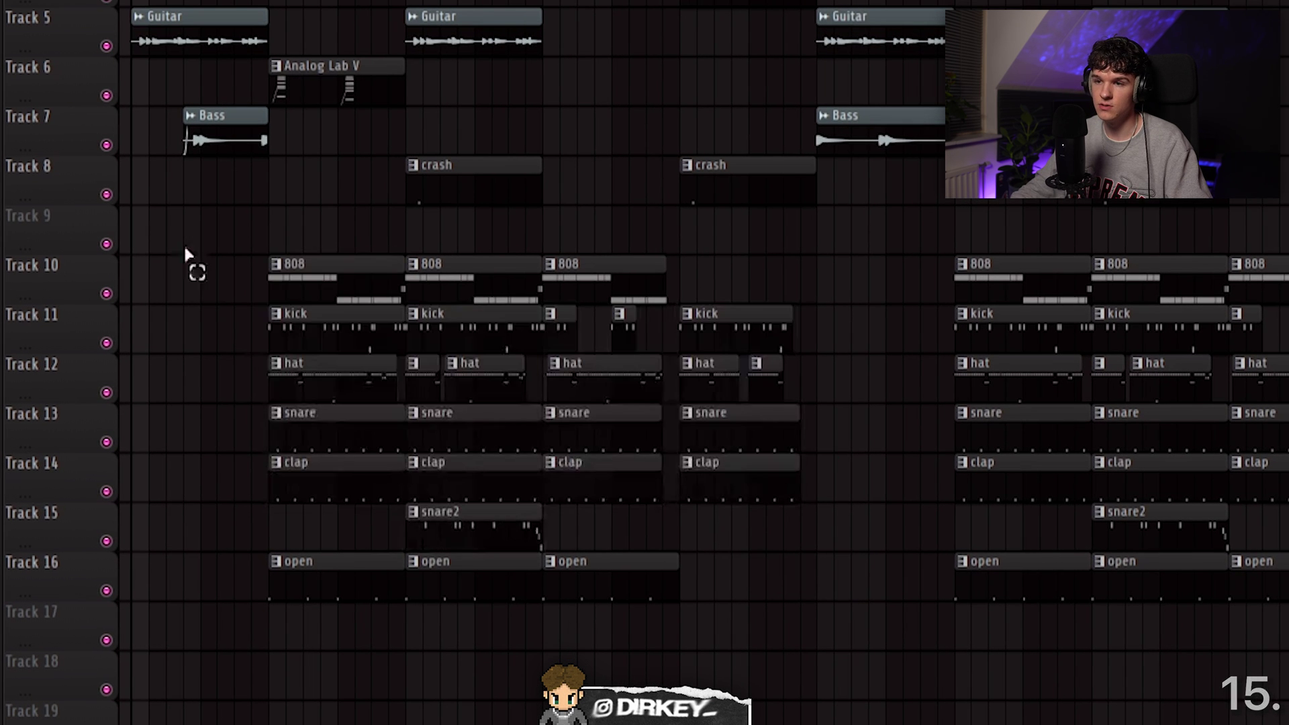
left_click_drag(182, 248, 793, 591)
key("Delete")
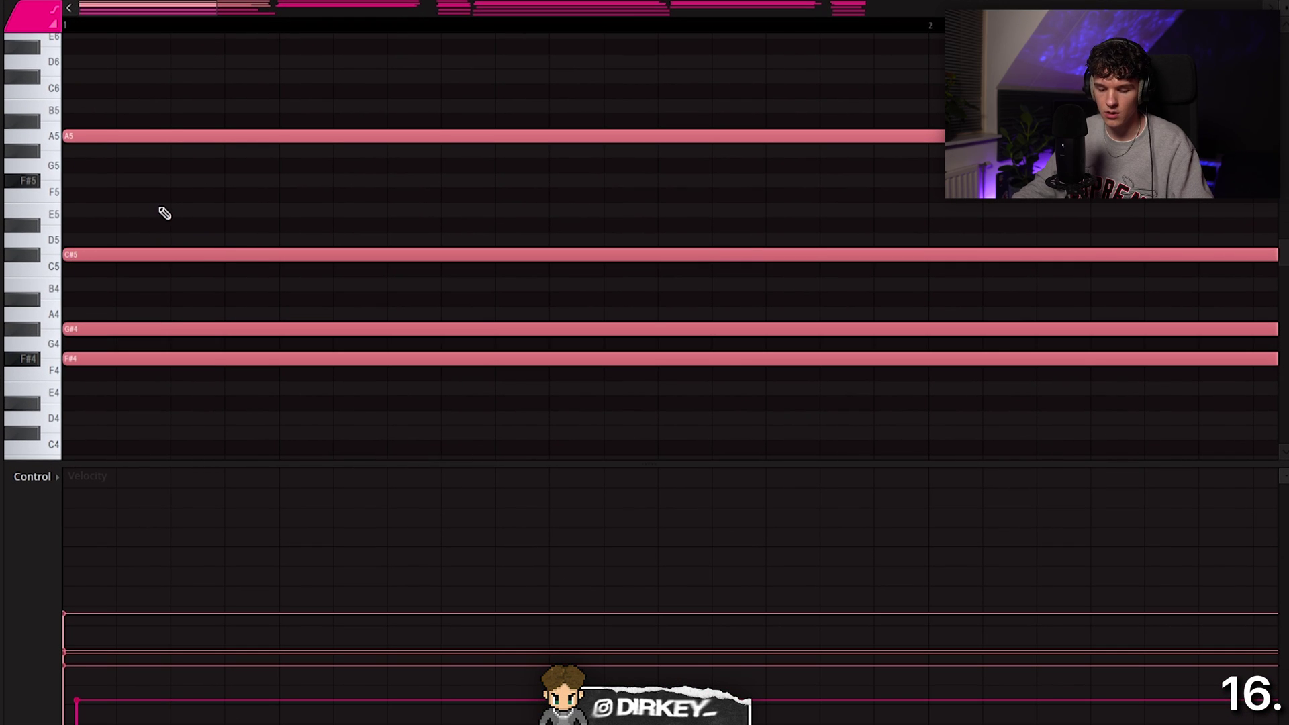
Step: Strum the chord with the Strumizer, delete the stray E5 note and delay the A5 start
key("alt+s")
mouse_move(463, 330)
left_mouse_down()
mouse_move(466, 309)
mouse_move(456, 361)
mouse_move(466, 374)
mouse_move(475, 315)
left_mouse_up()
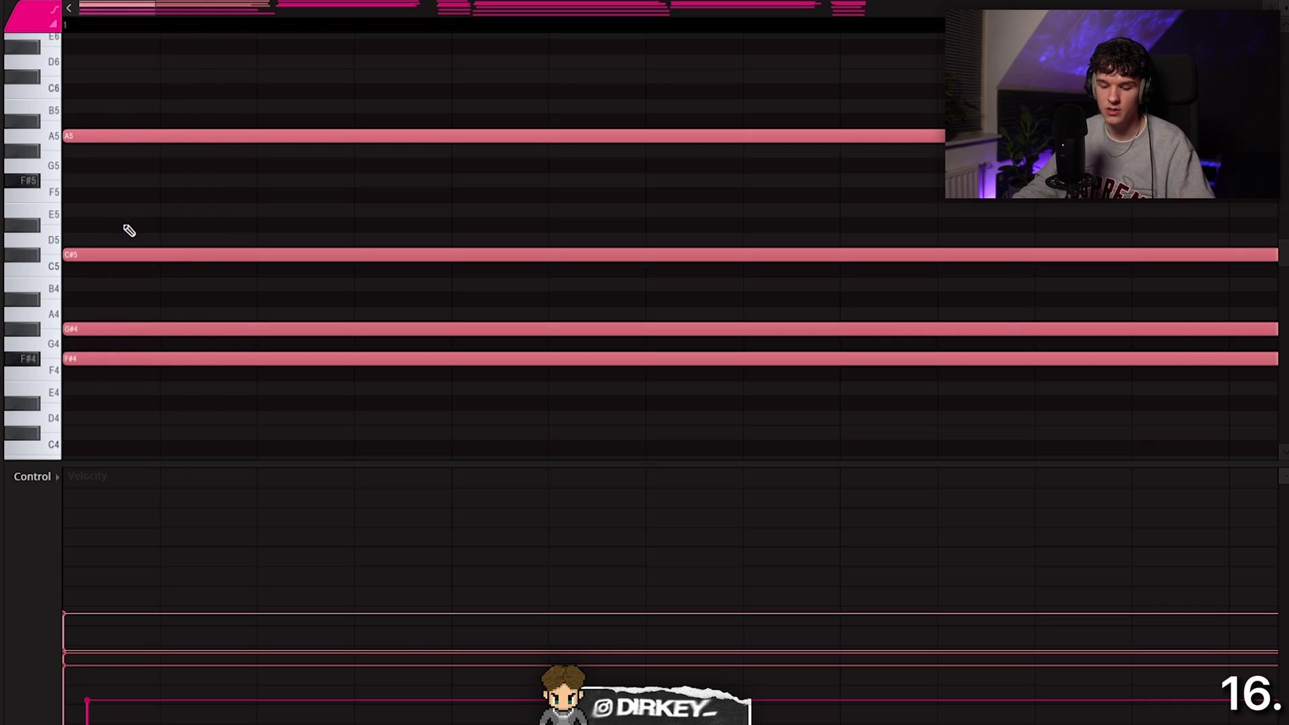
left_click(164, 221)
right_click(204, 218)
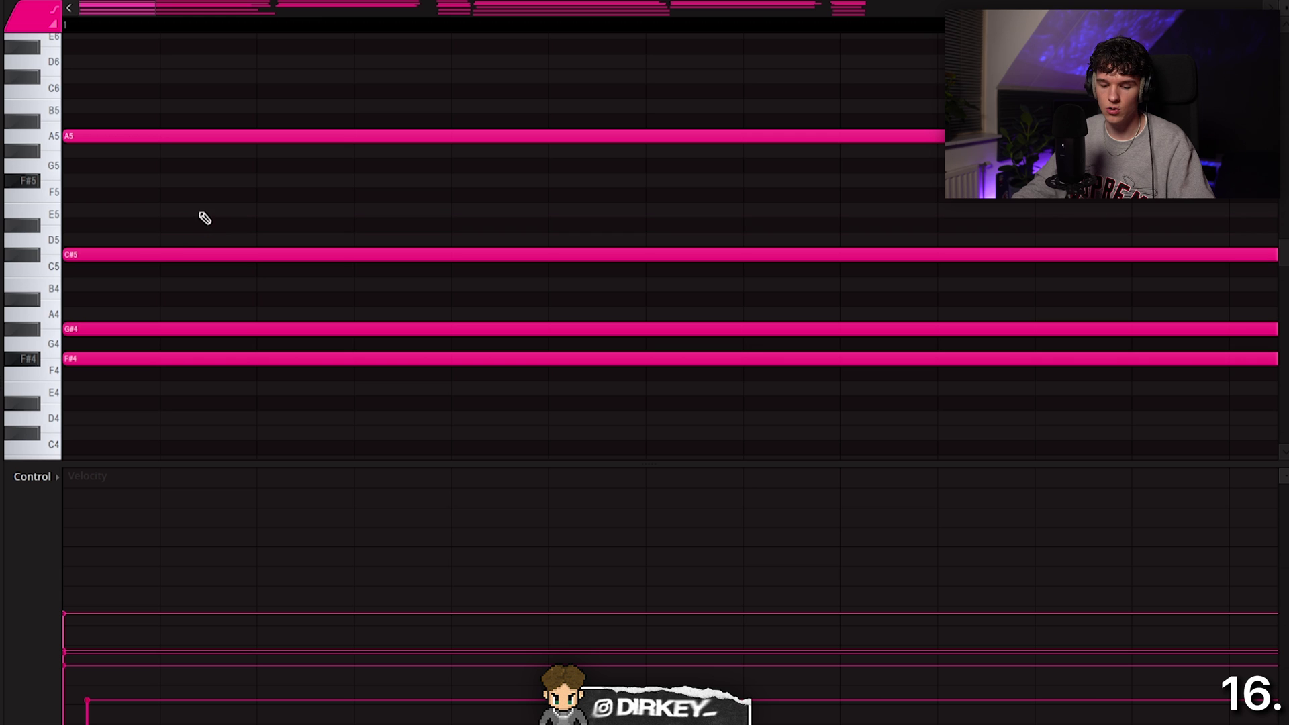
left_click_drag(135, 138, 163, 152)
Step: Select the pattern's first chord and bring up the Strumizer for it
scroll(167, 173, "down", 5)
left_click_drag(101, 86, 126, 425)
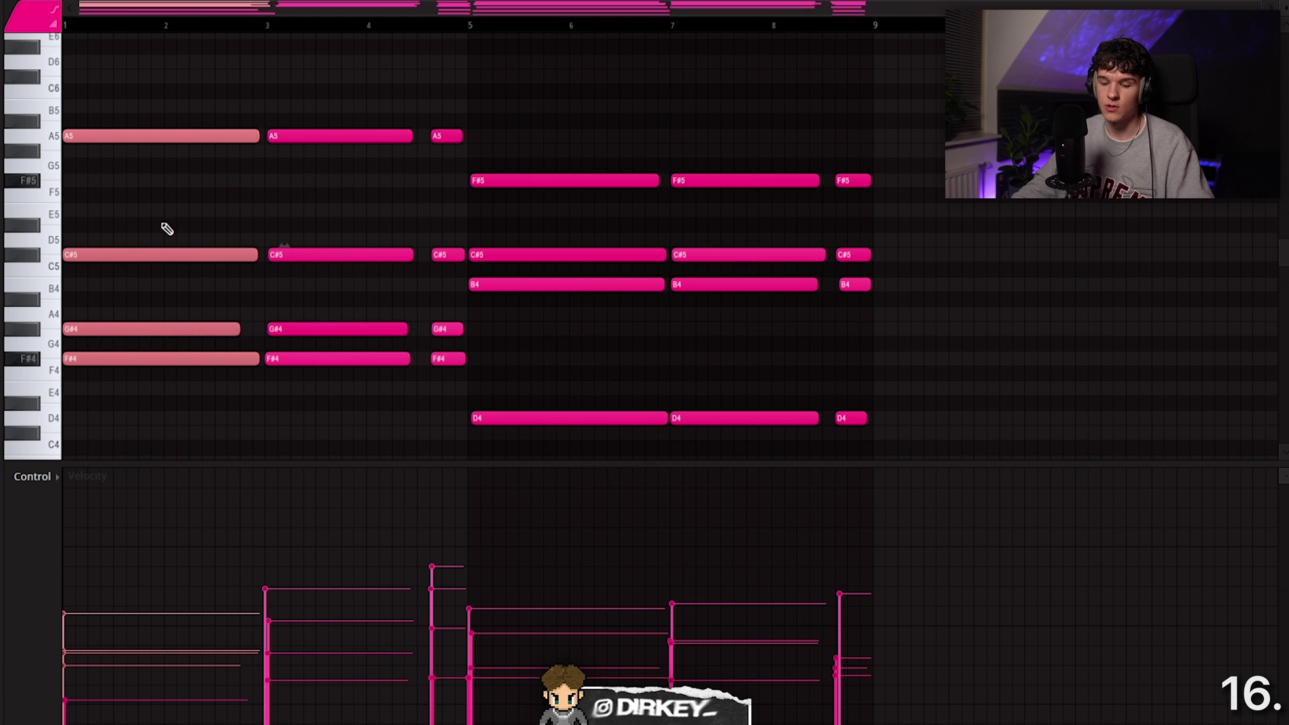
key("alt+s")
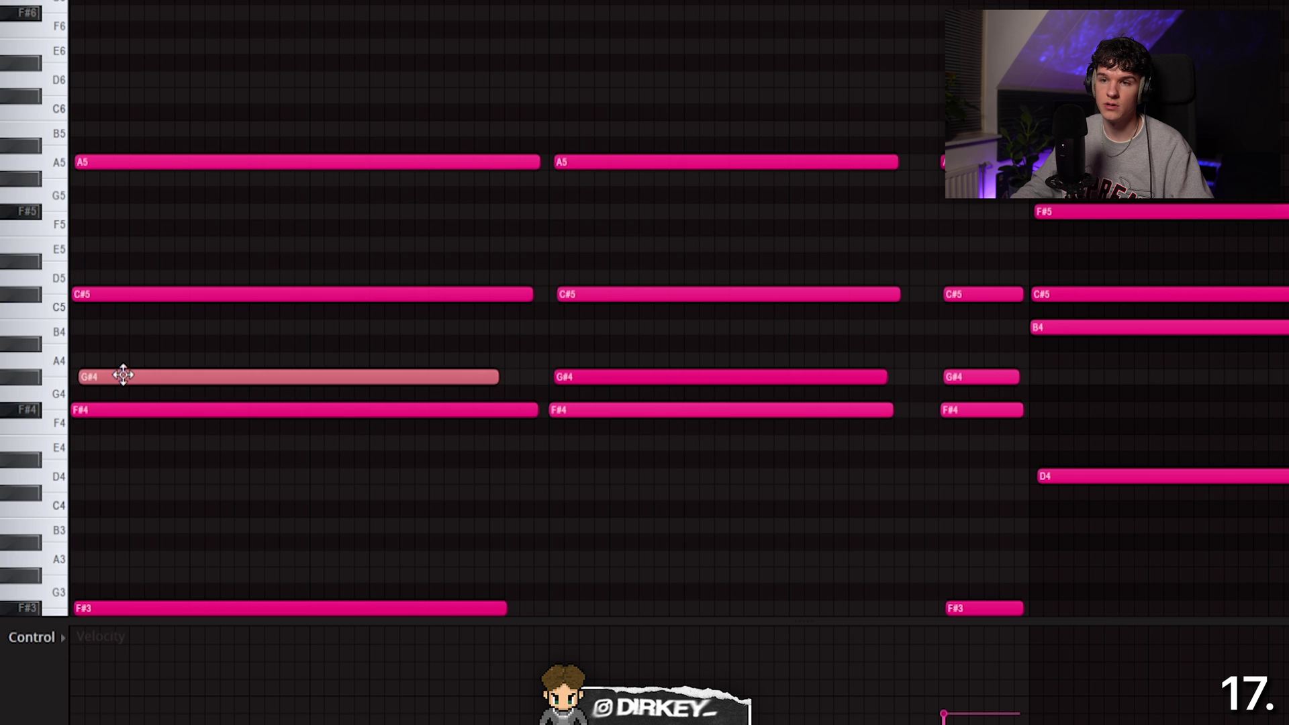
mouse_move(123, 375)
left_mouse_down()
mouse_move(121, 351)
mouse_move(121, 374)
left_mouse_up()
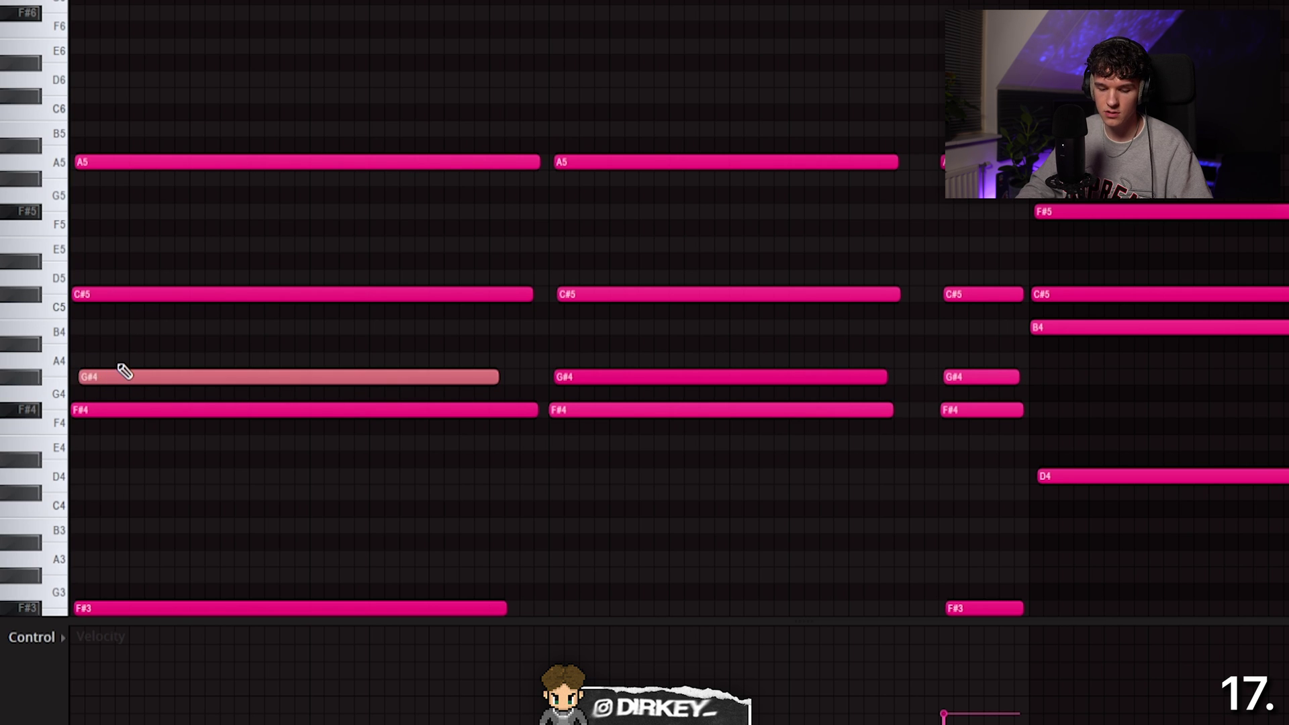
key("shift+Up")
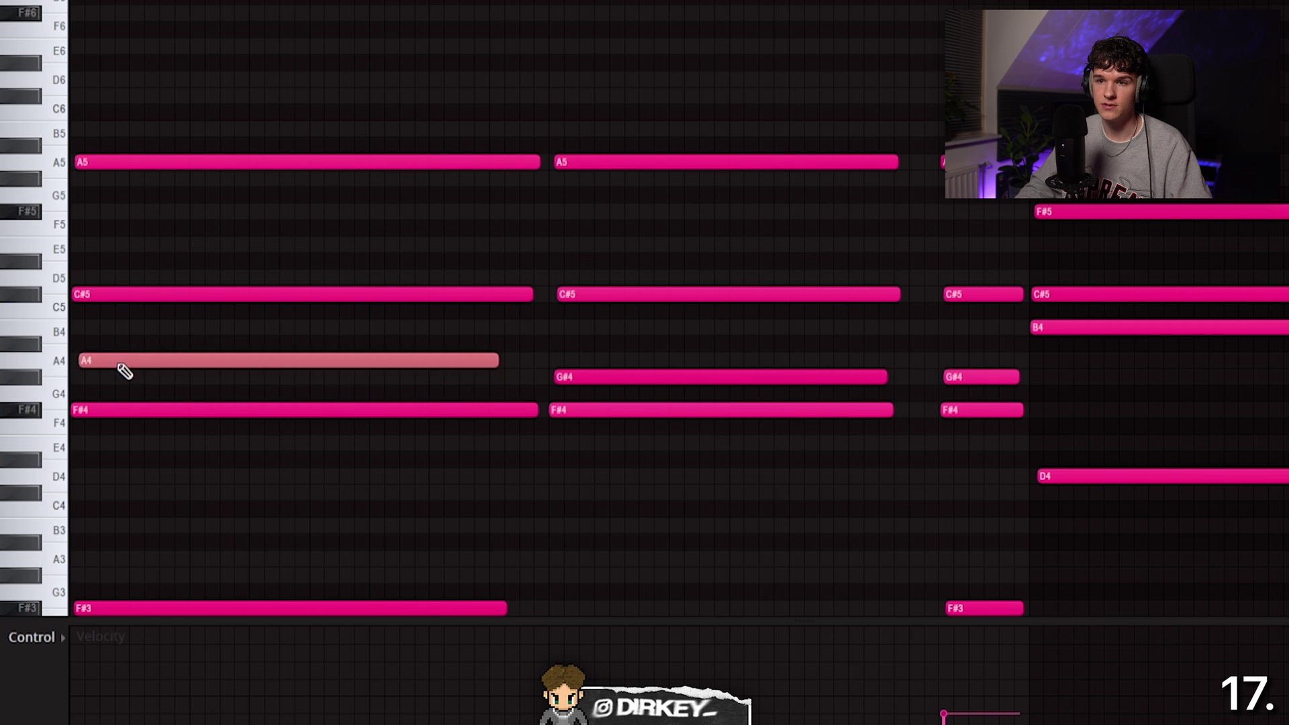
key("shift+Down")
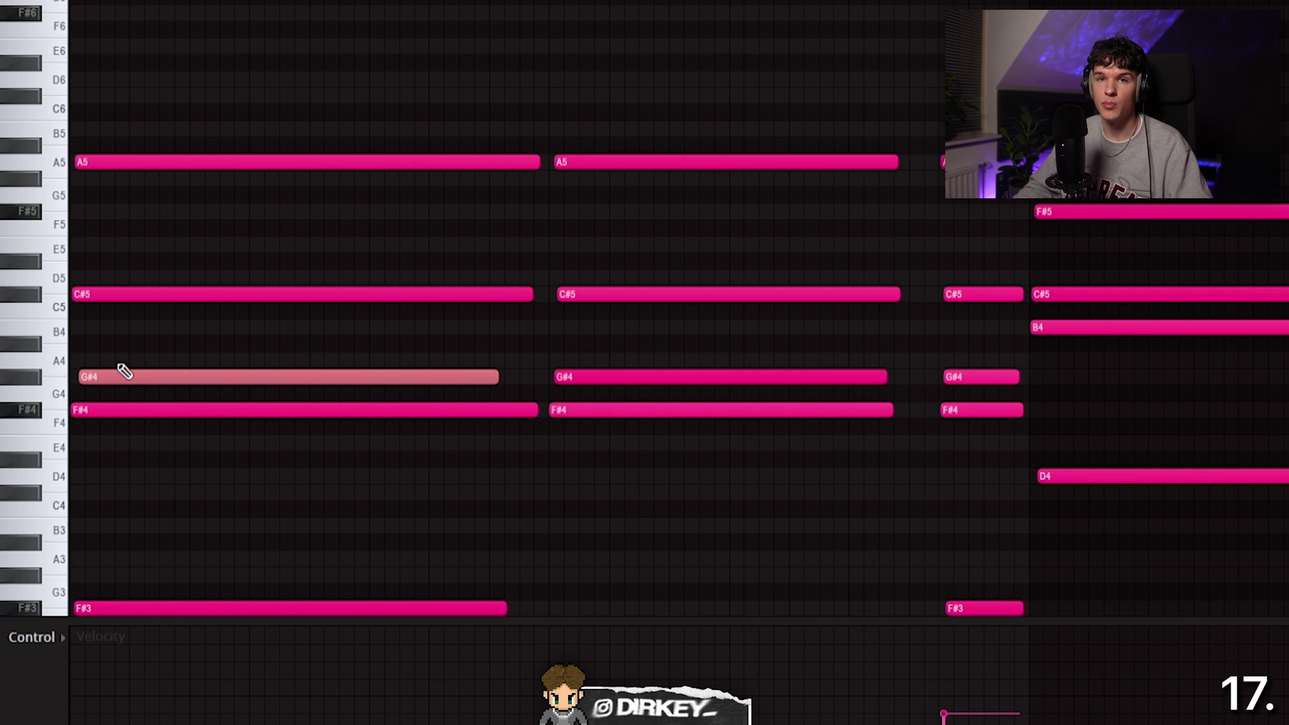
key("shift+Up")
key("shift+Down")
key("shift+Up")
key("shift+Down")
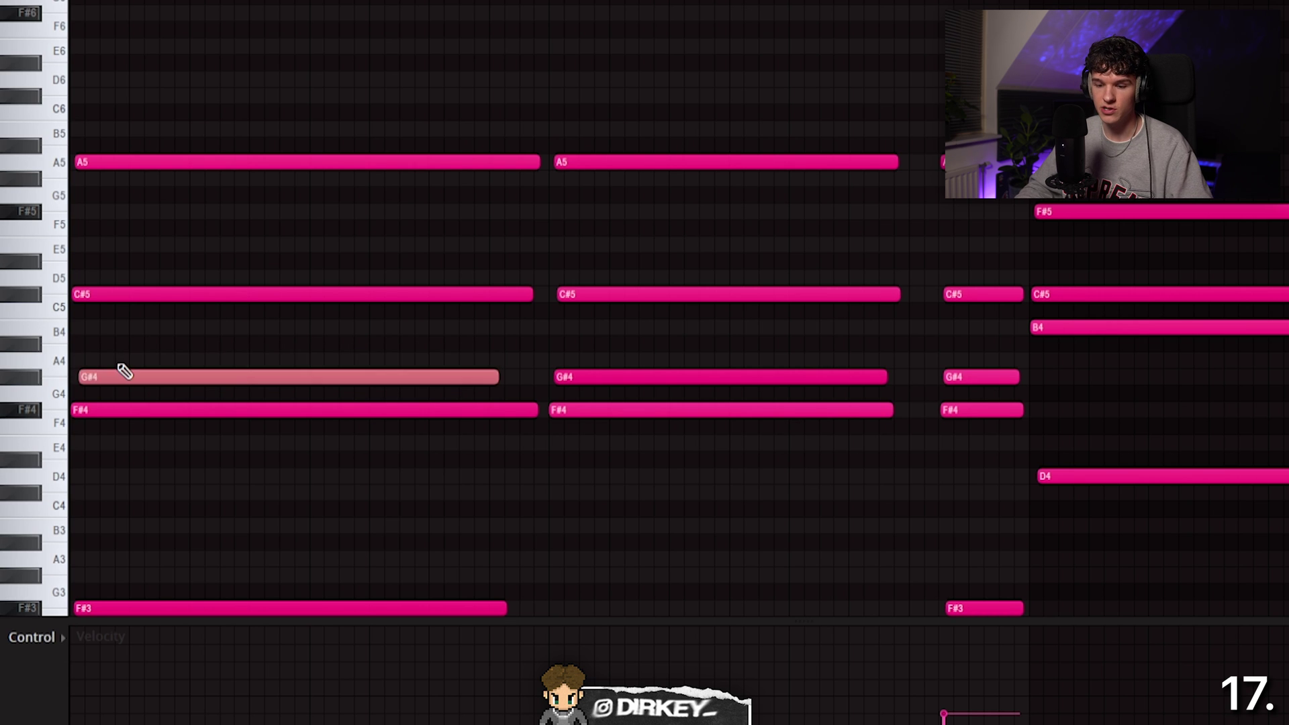
key("shift+Up")
key("shift+Down")
key("ctrl+Up")
key("ctrl+Down")
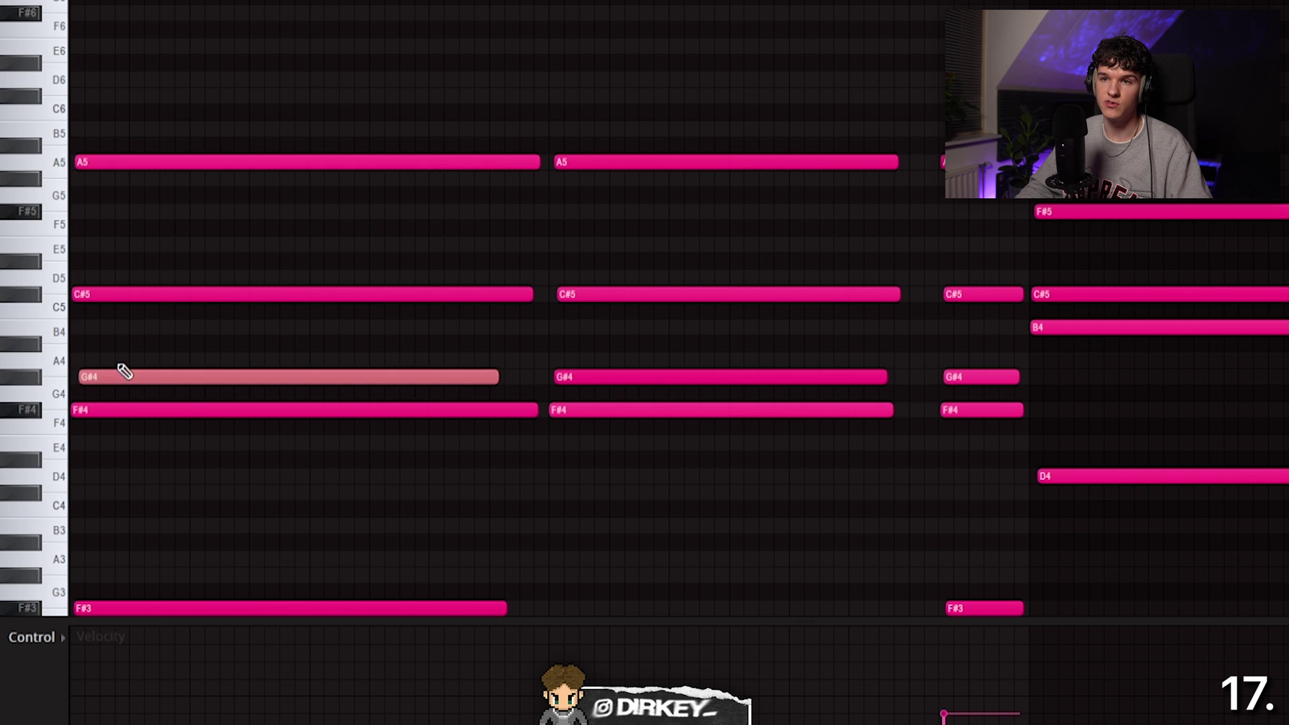
key("ctrl+Up")
key("ctrl+Down")
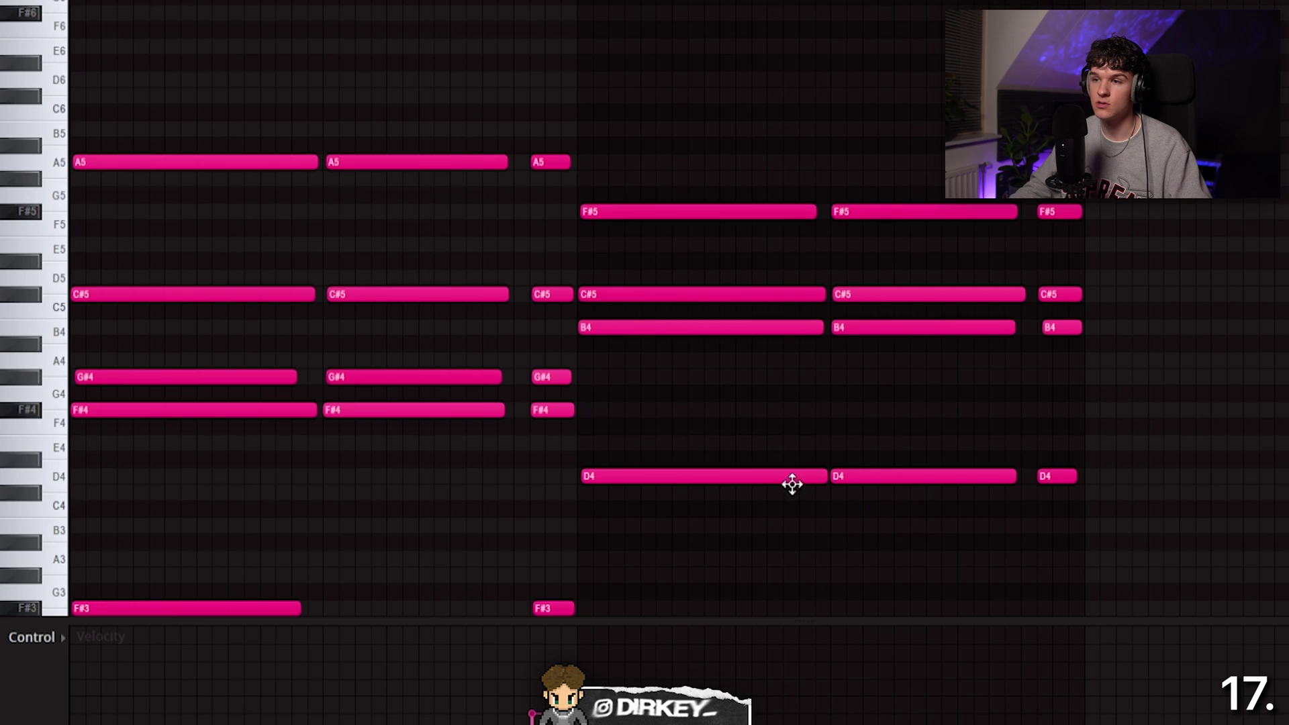
key("ctrl+a")
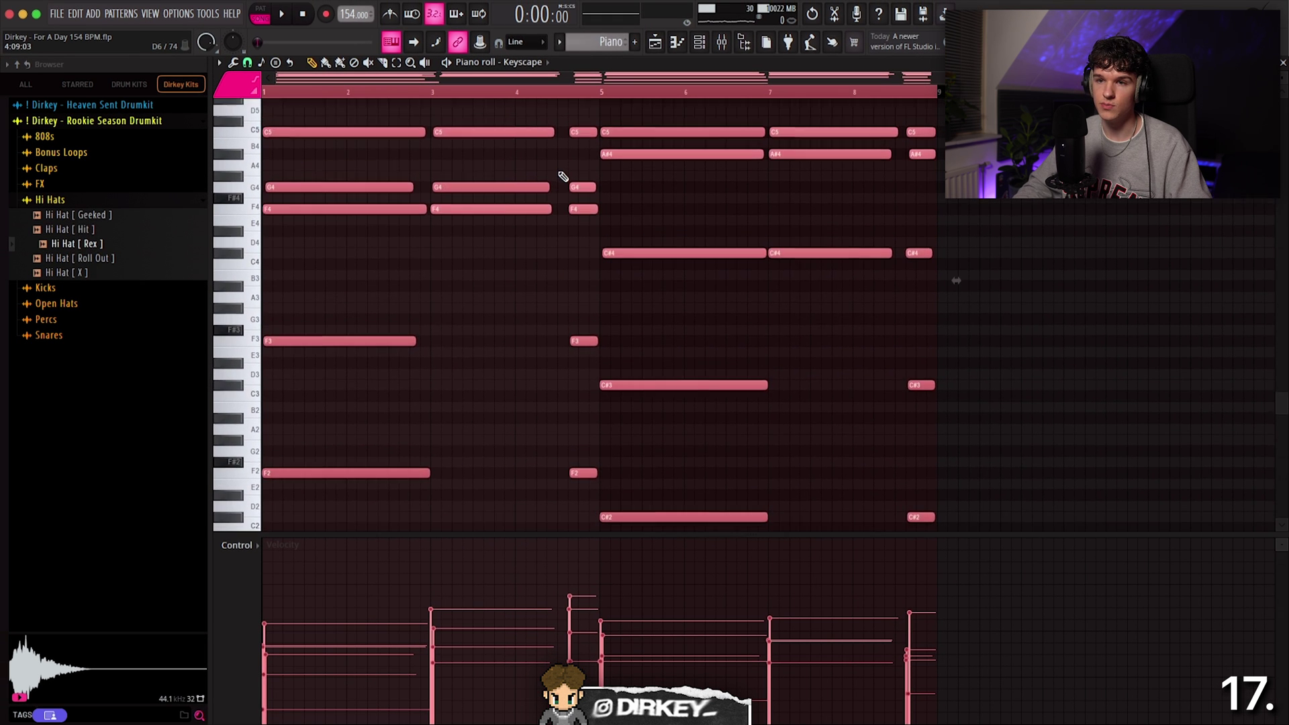
scroll(470, 218, "up", 2)
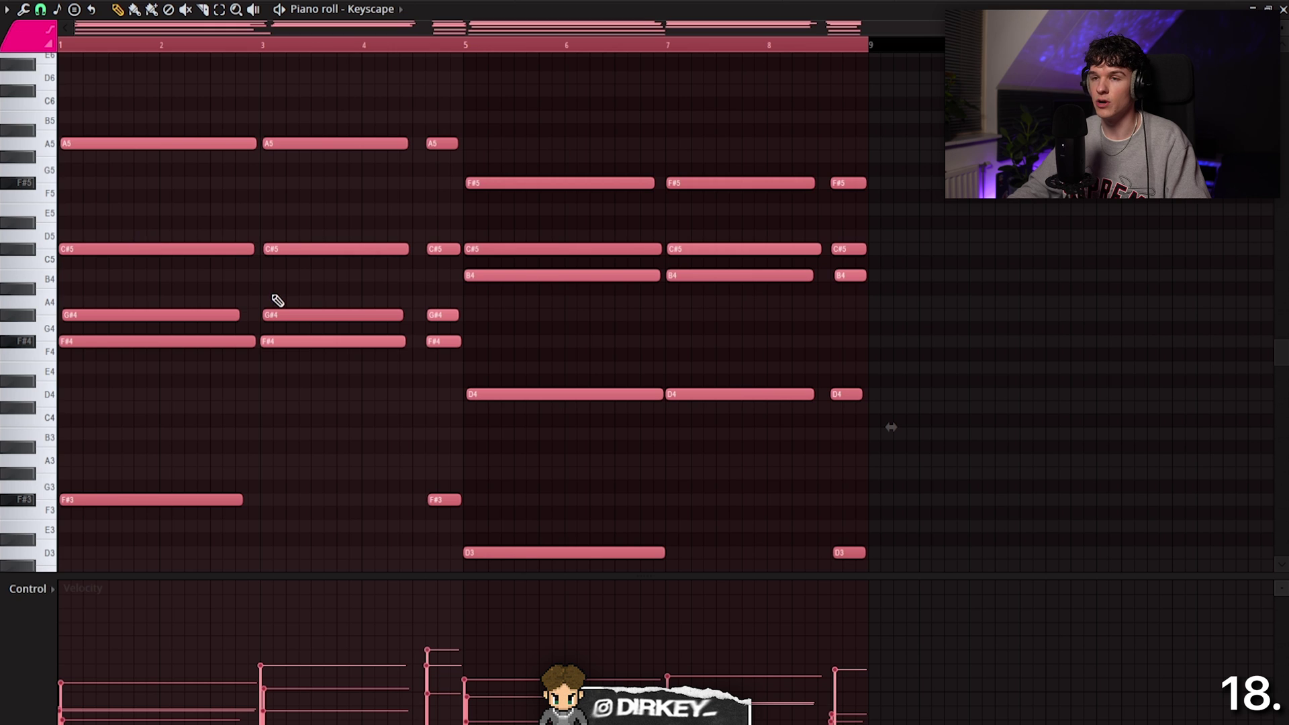
Step: Box-select the first chord's notes, then the second chord's A5 and C#5 notes
key("ctrl+d")
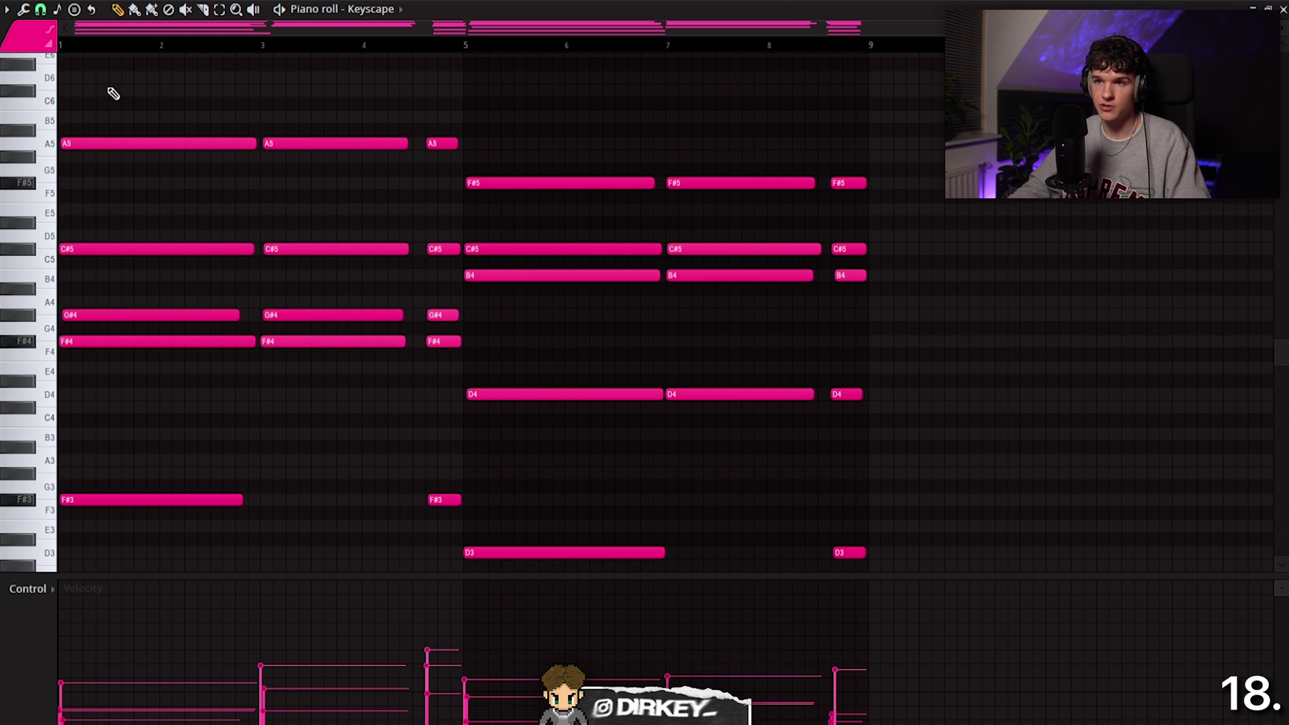
left_click_drag(85, 84, 235, 376)
left_click_drag(276, 99, 383, 403)
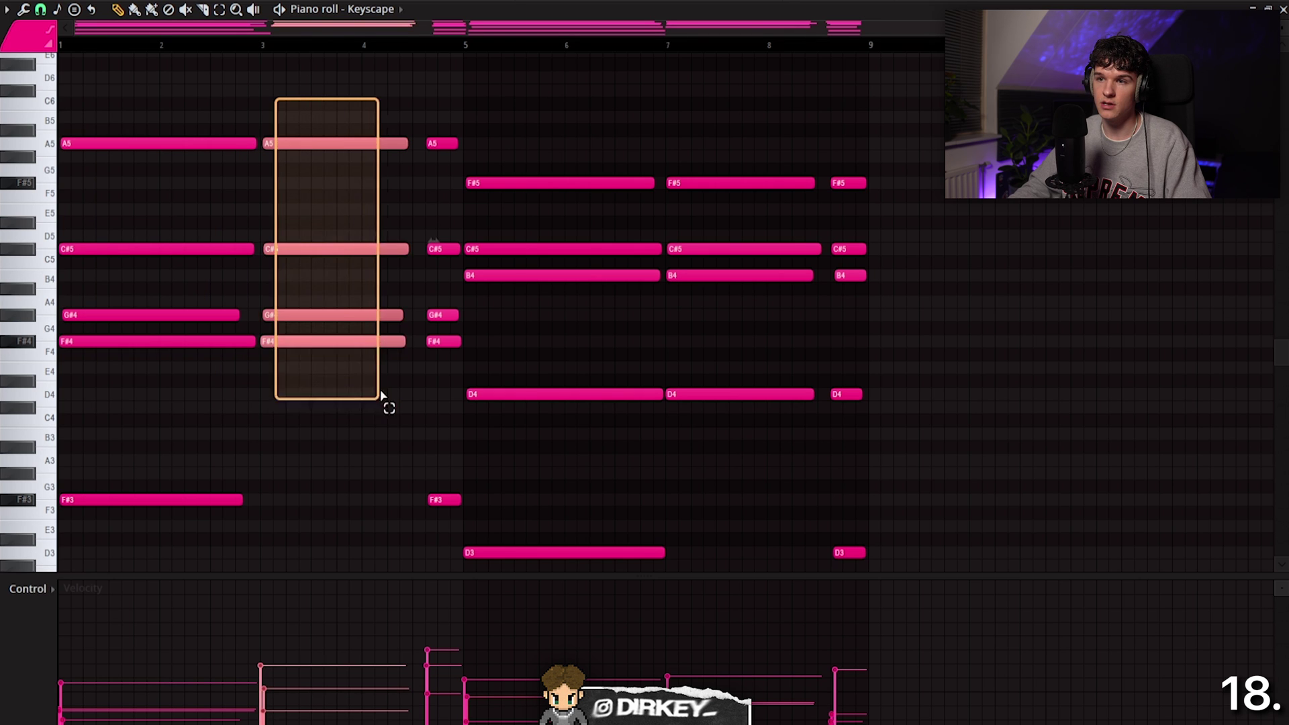
left_click_drag(324, 112, 383, 290)
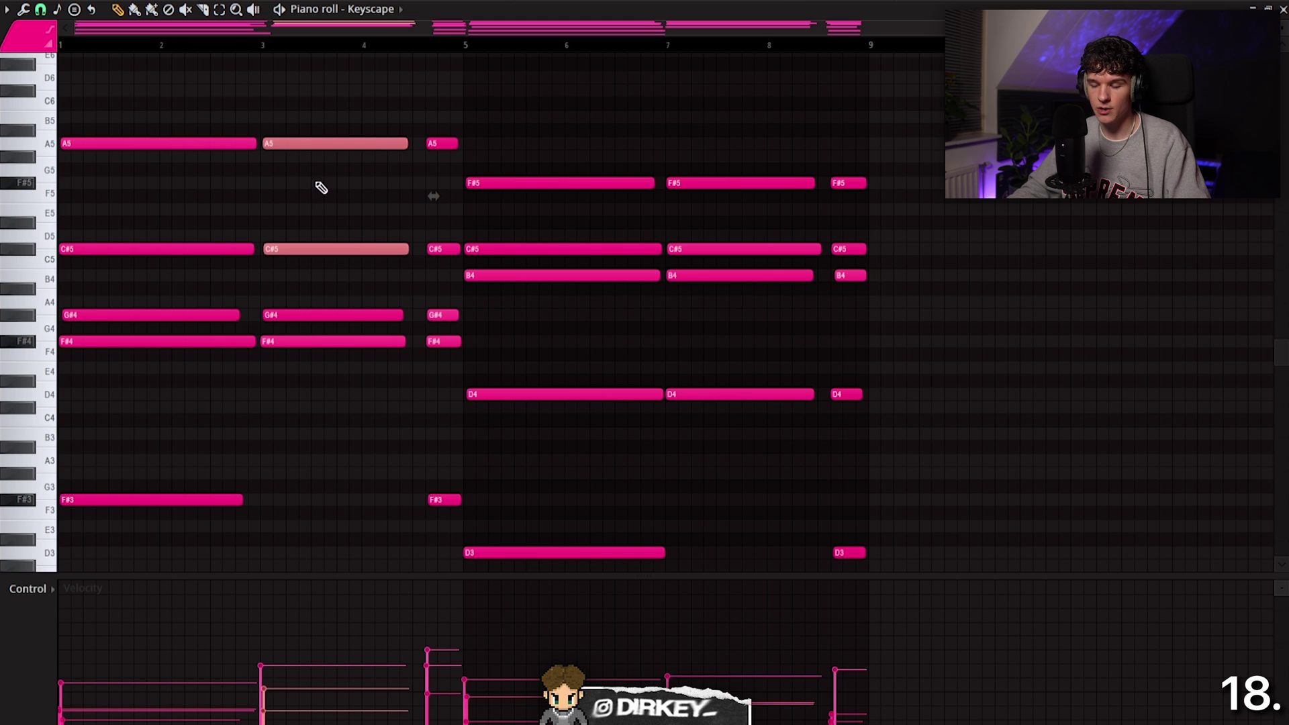
Step: Clear the note selection, then select clips on Tracks 3–4 and all playlist clips
left_click(336, 119)
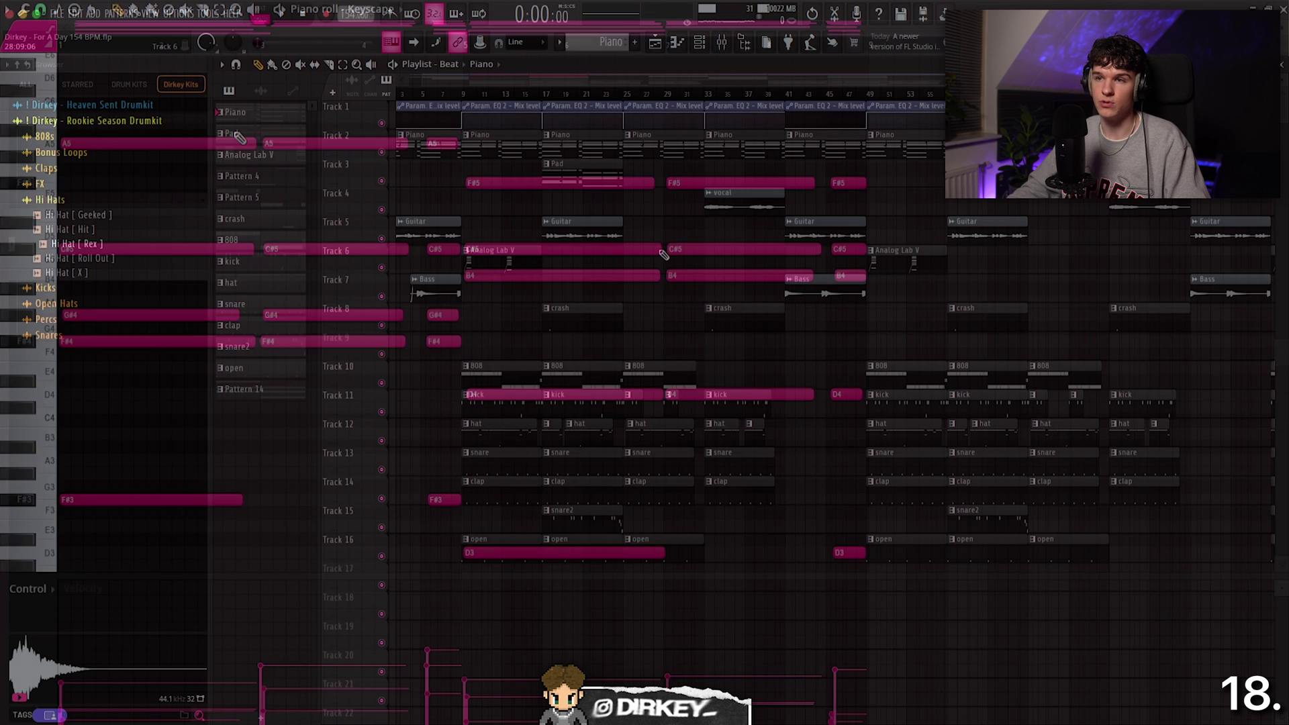
left_click_drag(500, 202, 594, 117)
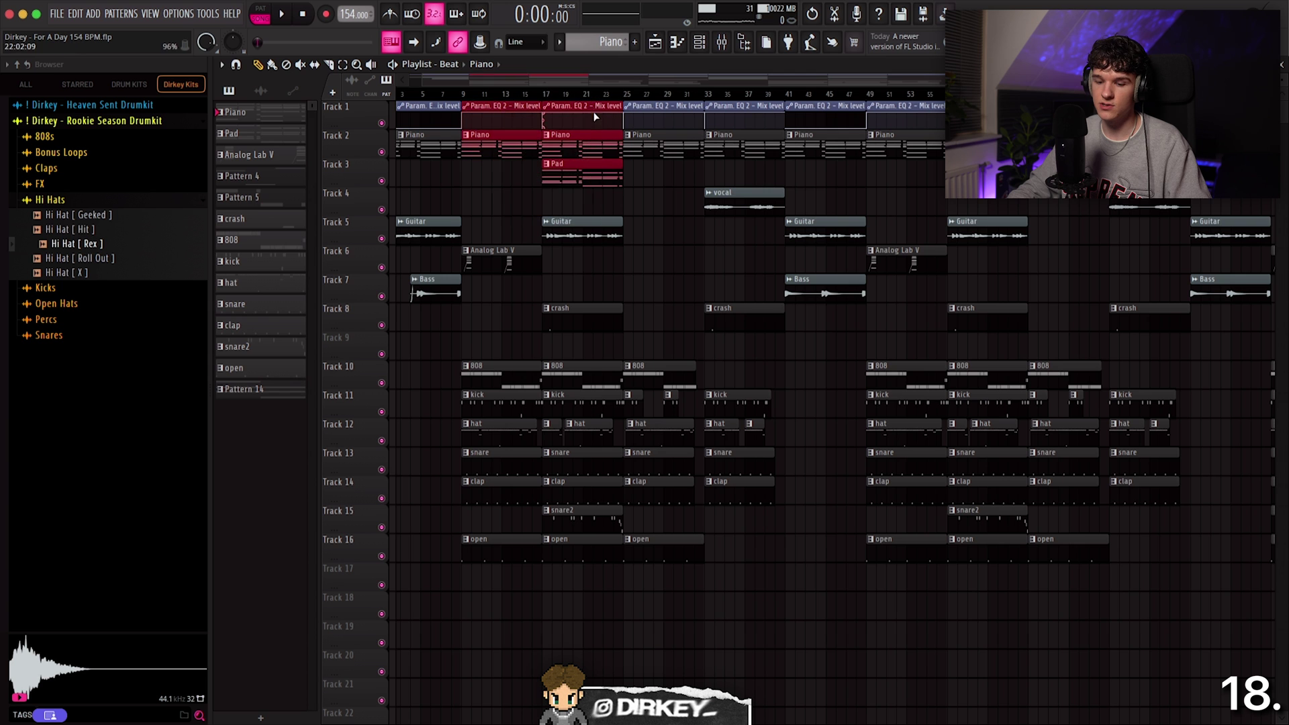
key("ctrl+a")
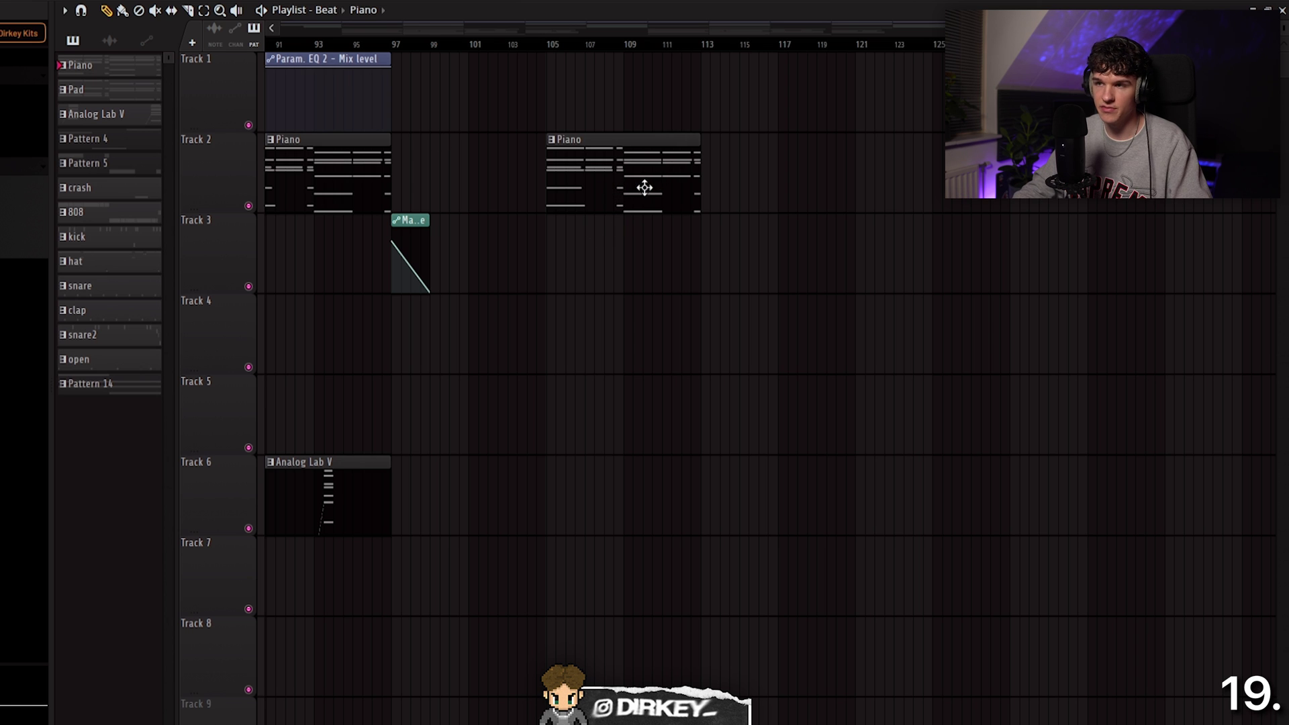
Step: Duplicate the Piano clip at bars 105–113 so a copy follows it at bar 113
left_click_drag(644, 188, 771, 167)
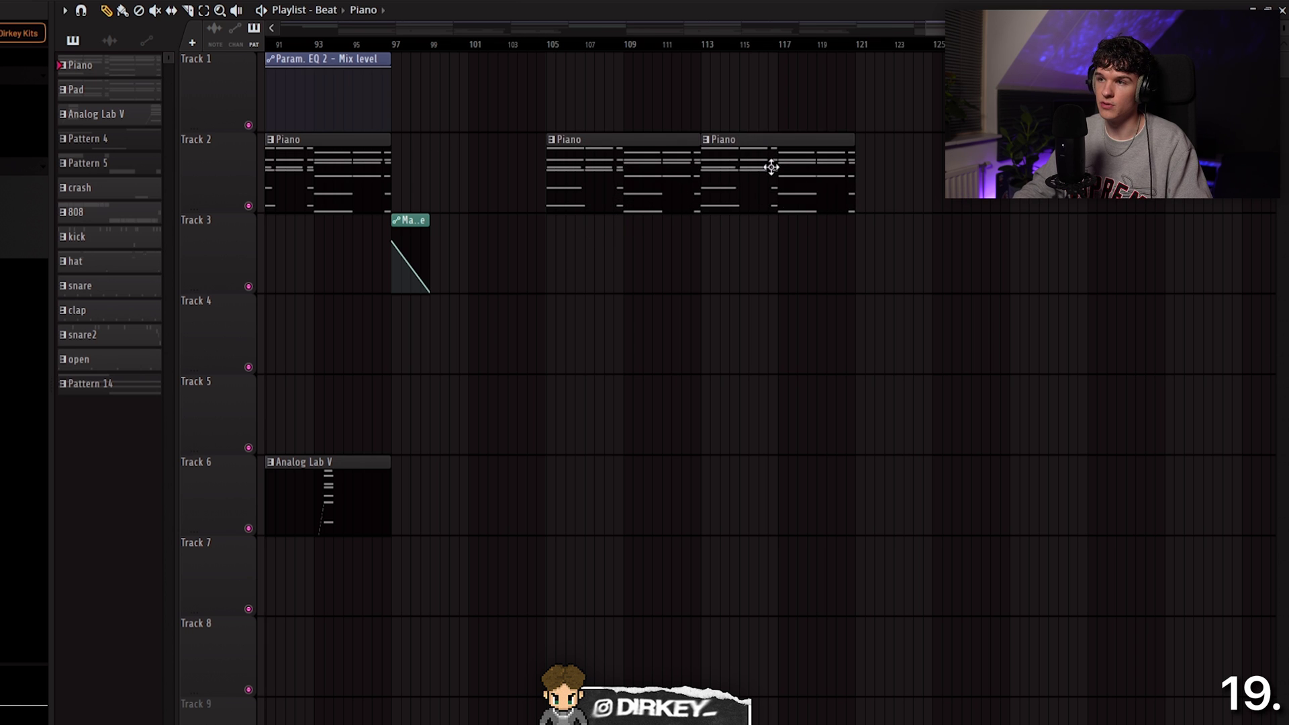
right_click(754, 213)
left_click(779, 176)
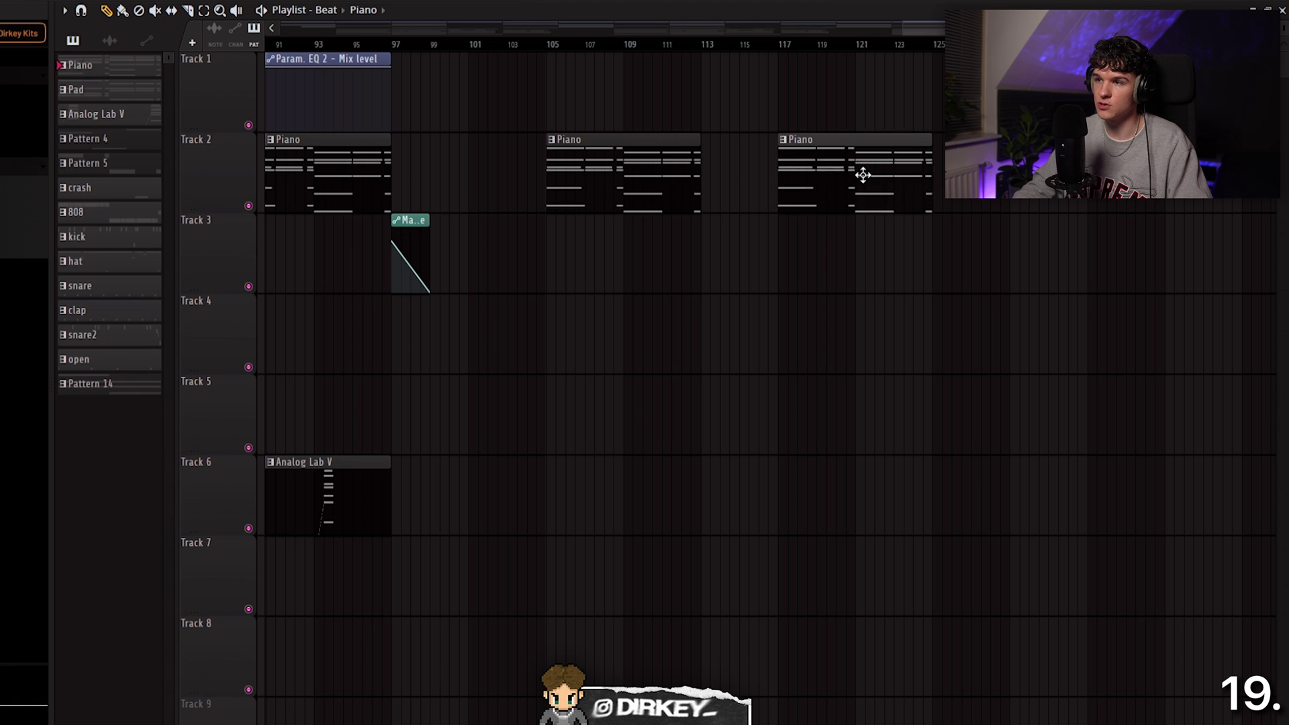
left_click_drag(863, 174, 788, 170)
right_click(779, 193)
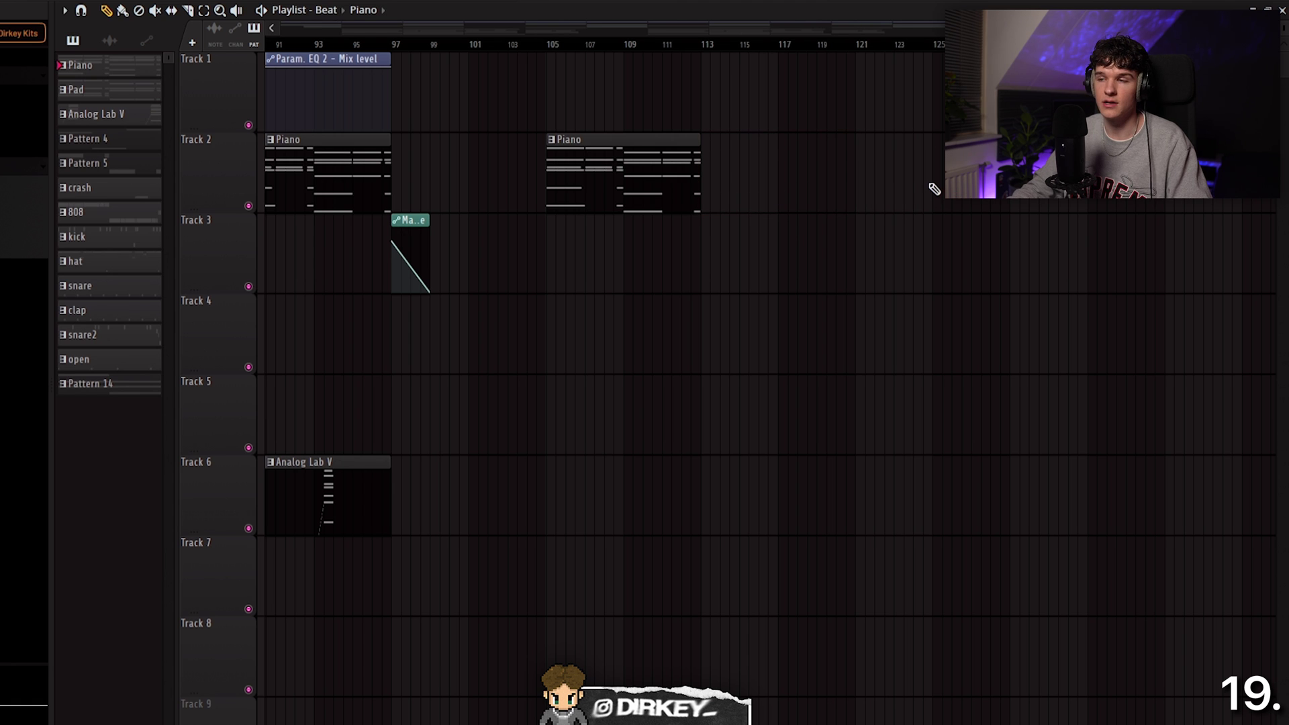
left_click(660, 161)
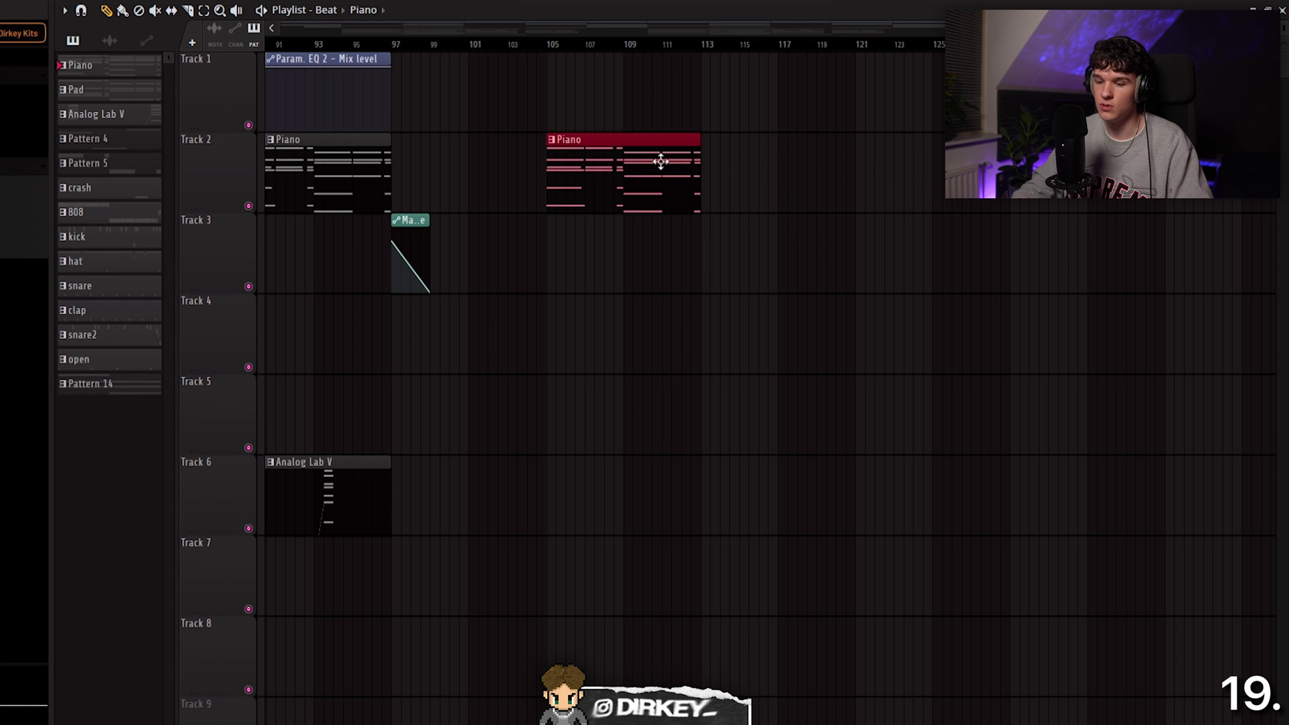
key("ctrl+b")
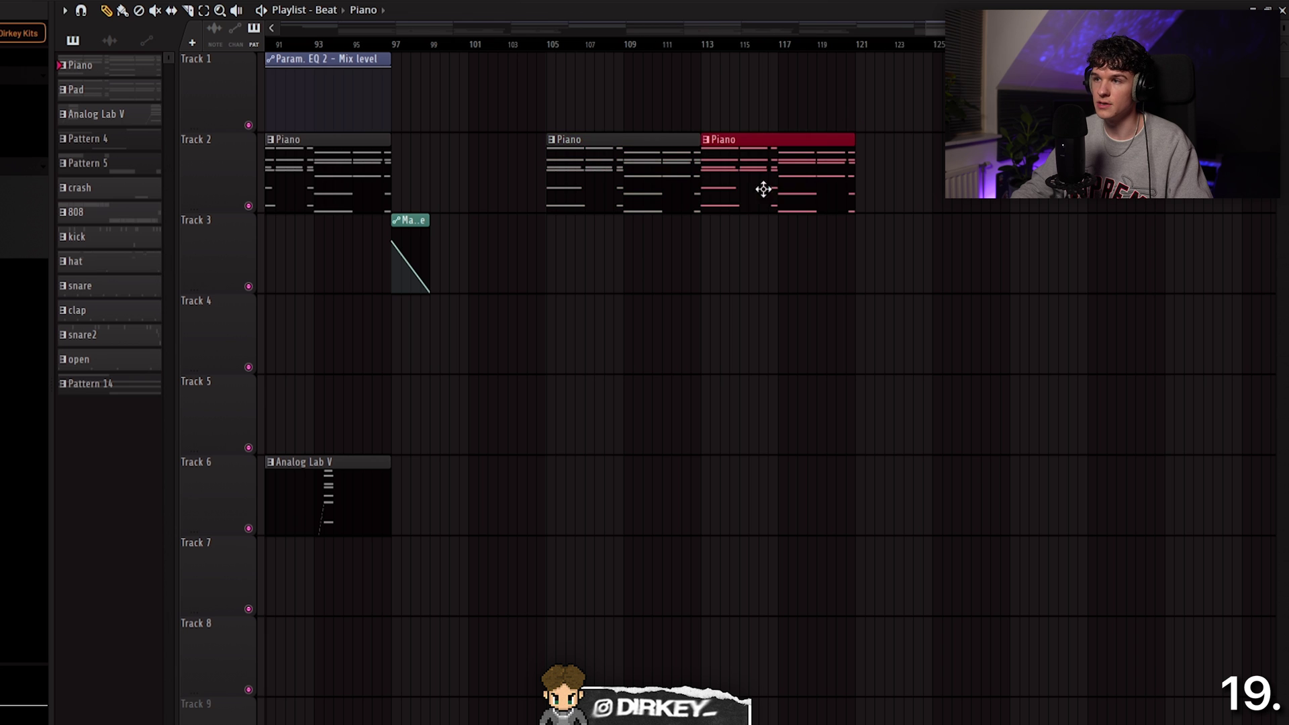
Step: Duplicate all the Piano pattern's notes in the piano roll so they repeat after bar 9
key("F7")
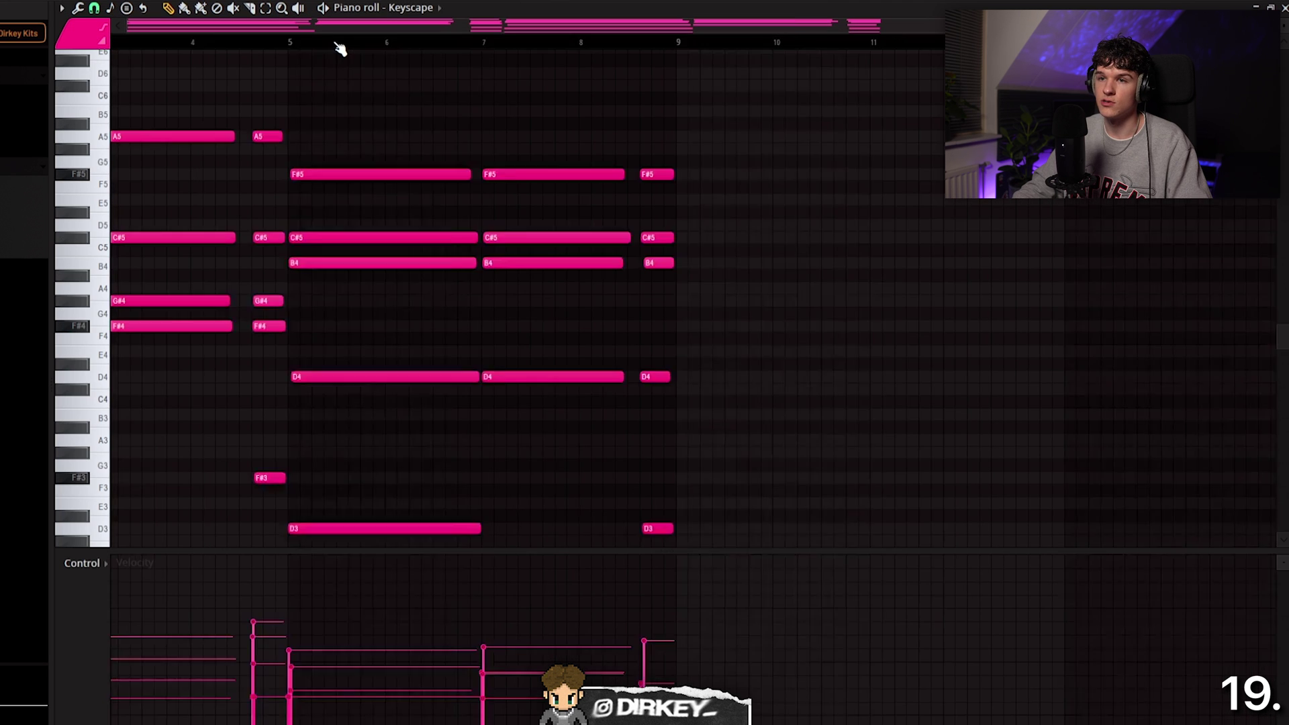
left_click_drag(1283, 40, 1283, 24)
key("ctrl+a")
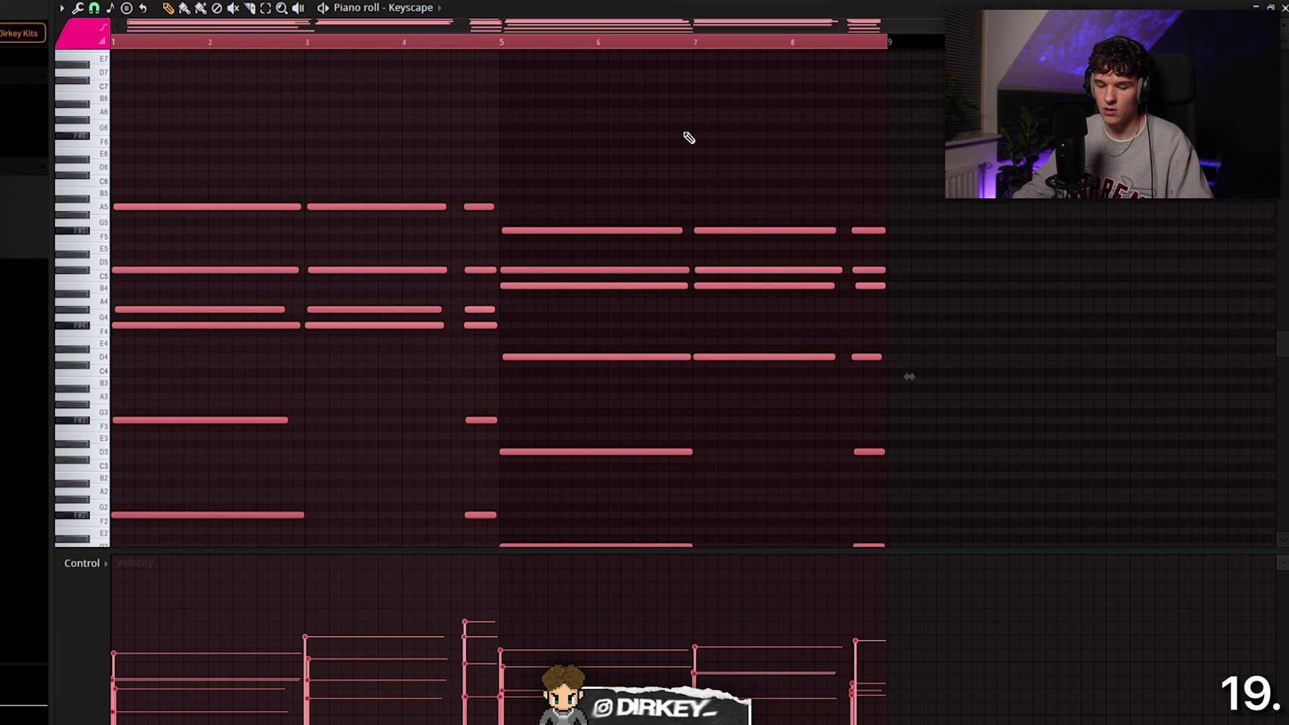
key("ctrl+b")
scroll(619, 42, "down", 3)
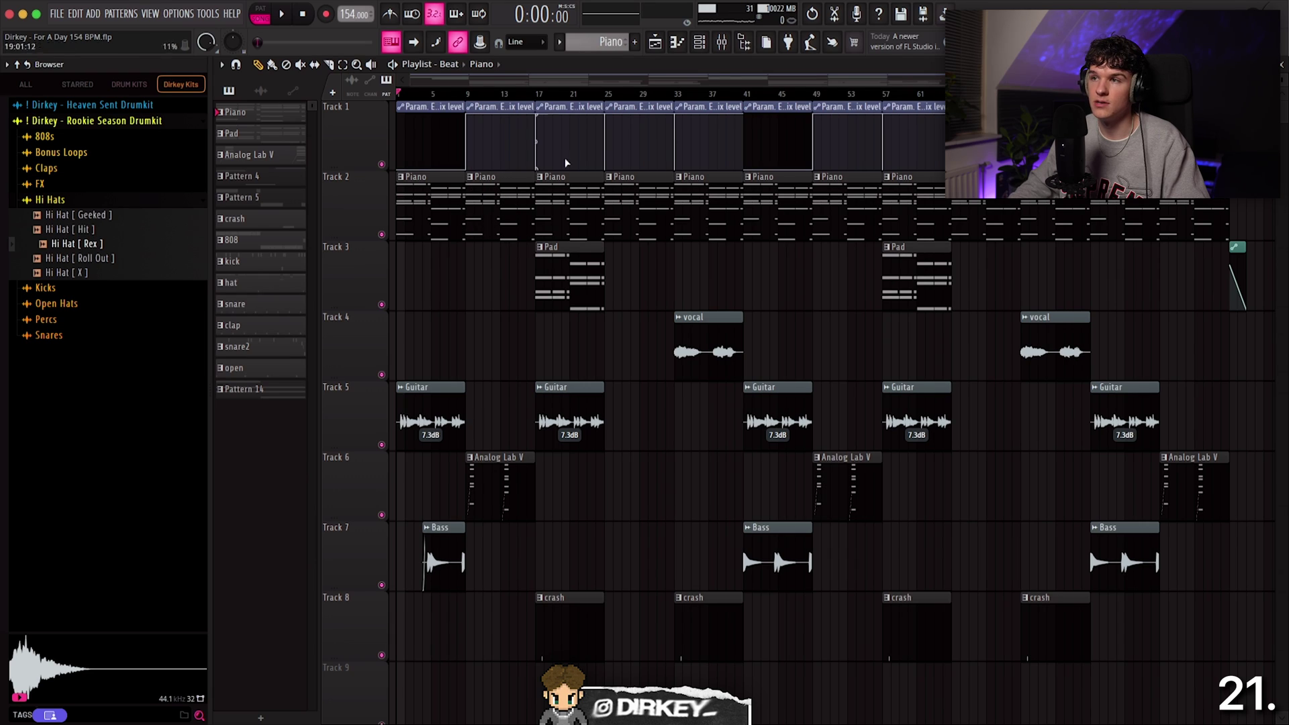
Step: Consolidate the selected eight bars into the audio file Piano (consolidated).wav
key("F9")
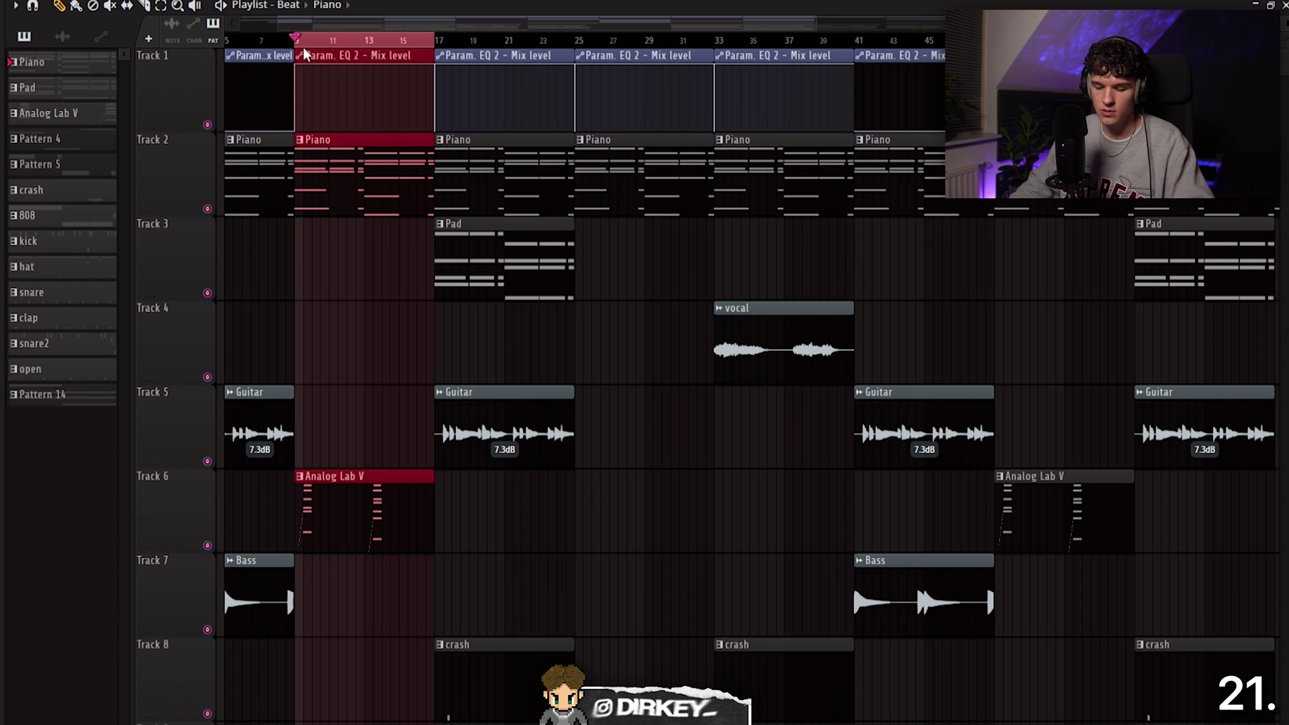
key("ctrl+alt+c")
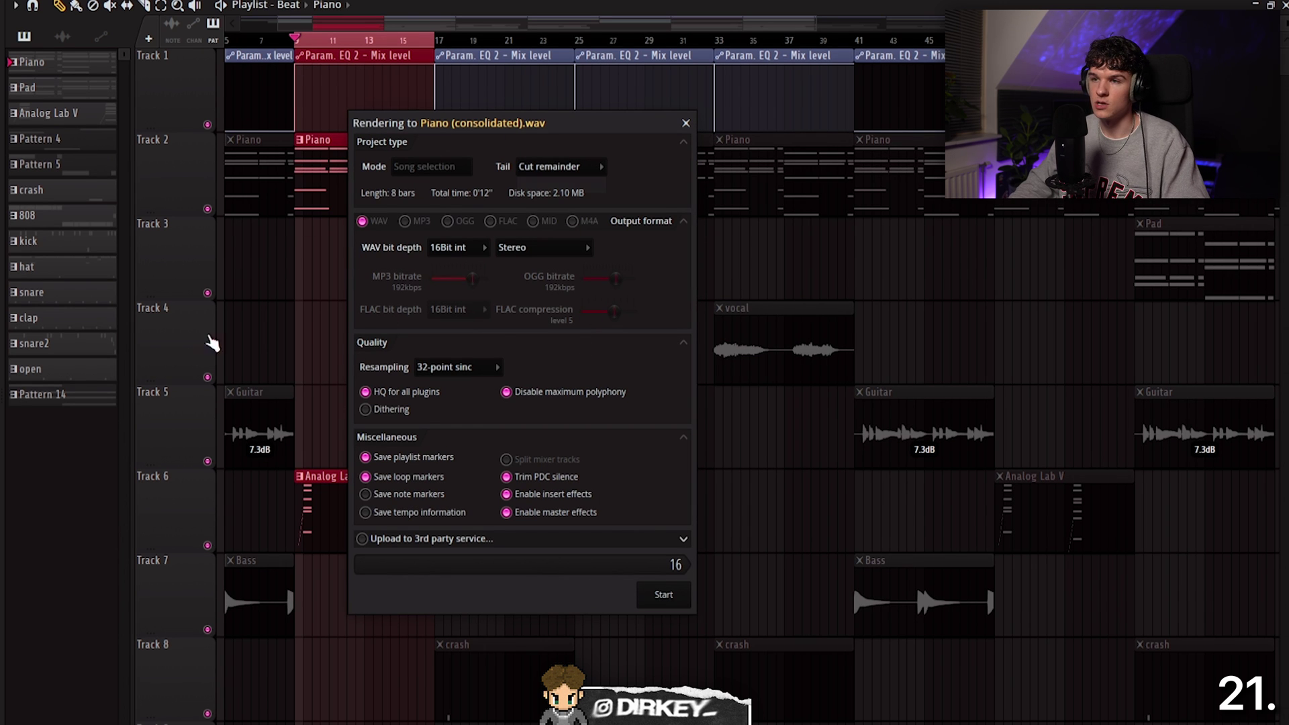
left_click(664, 595)
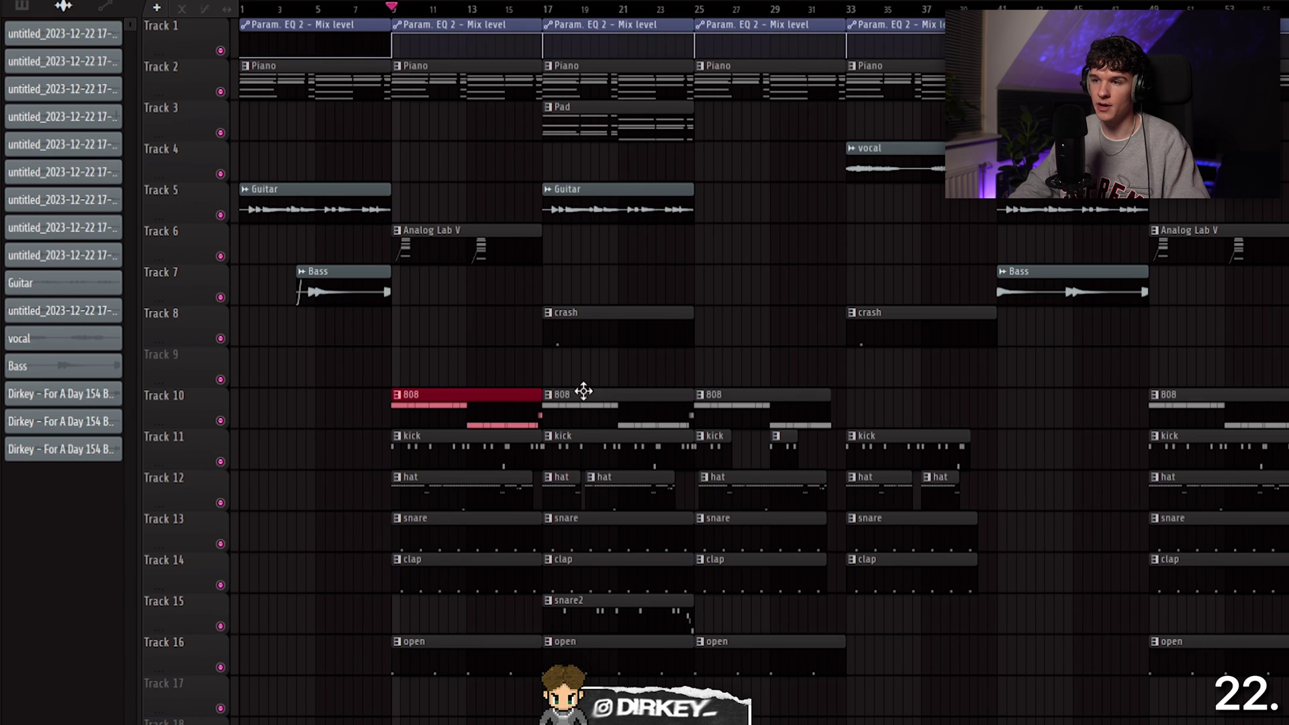
left_click(574, 389, "ctrl+shift")
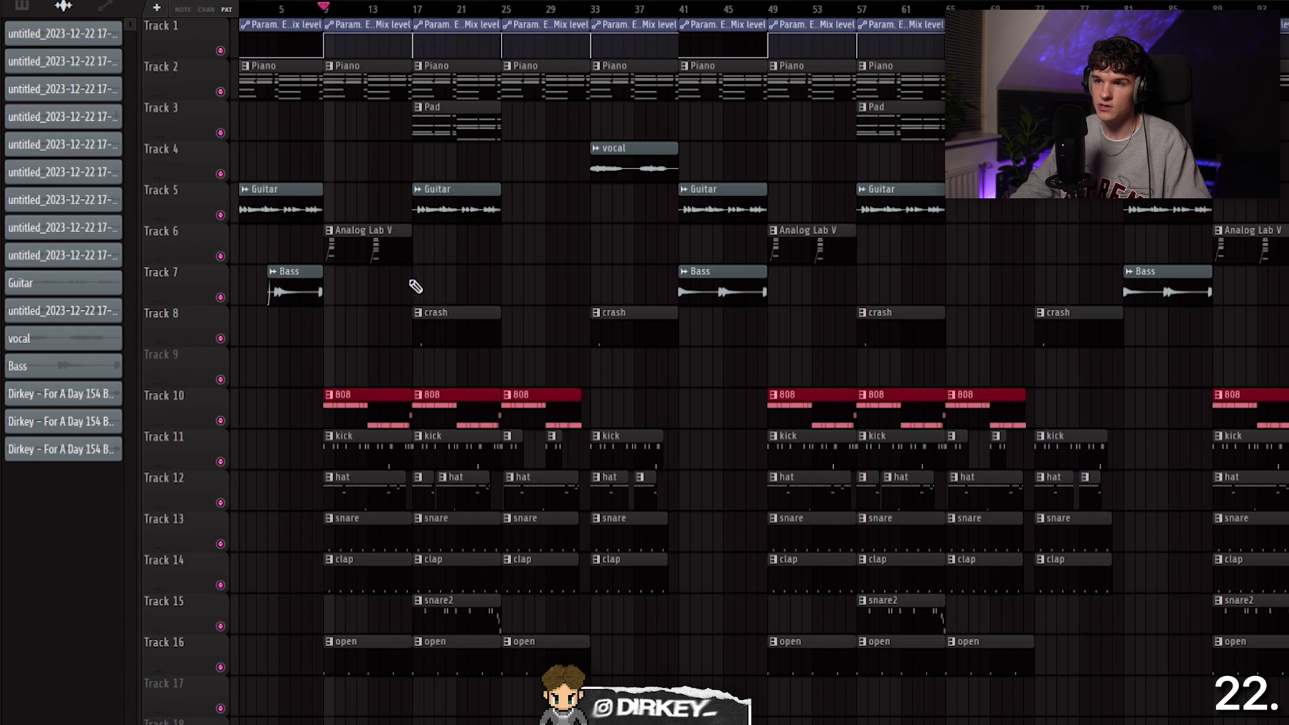
left_click(361, 74)
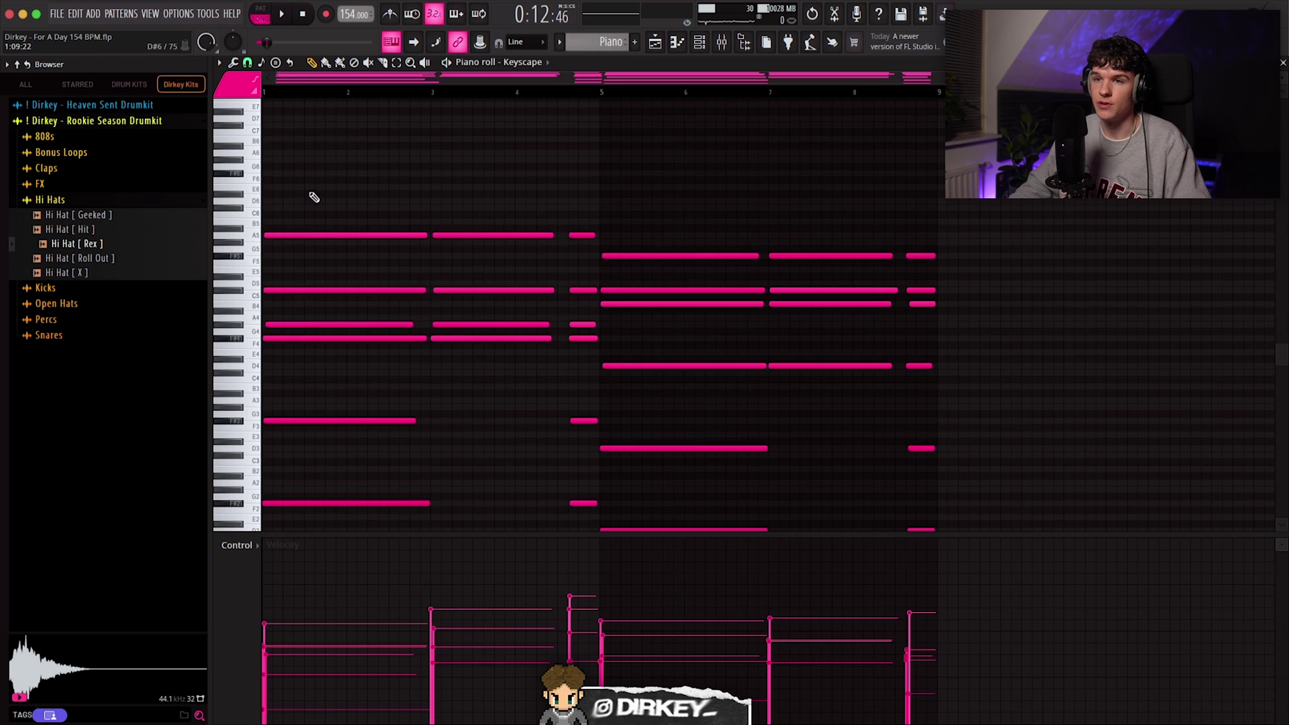
Step: Raise the velocity of the chord's second A5 note
left_click_drag(310, 195, 916, 389)
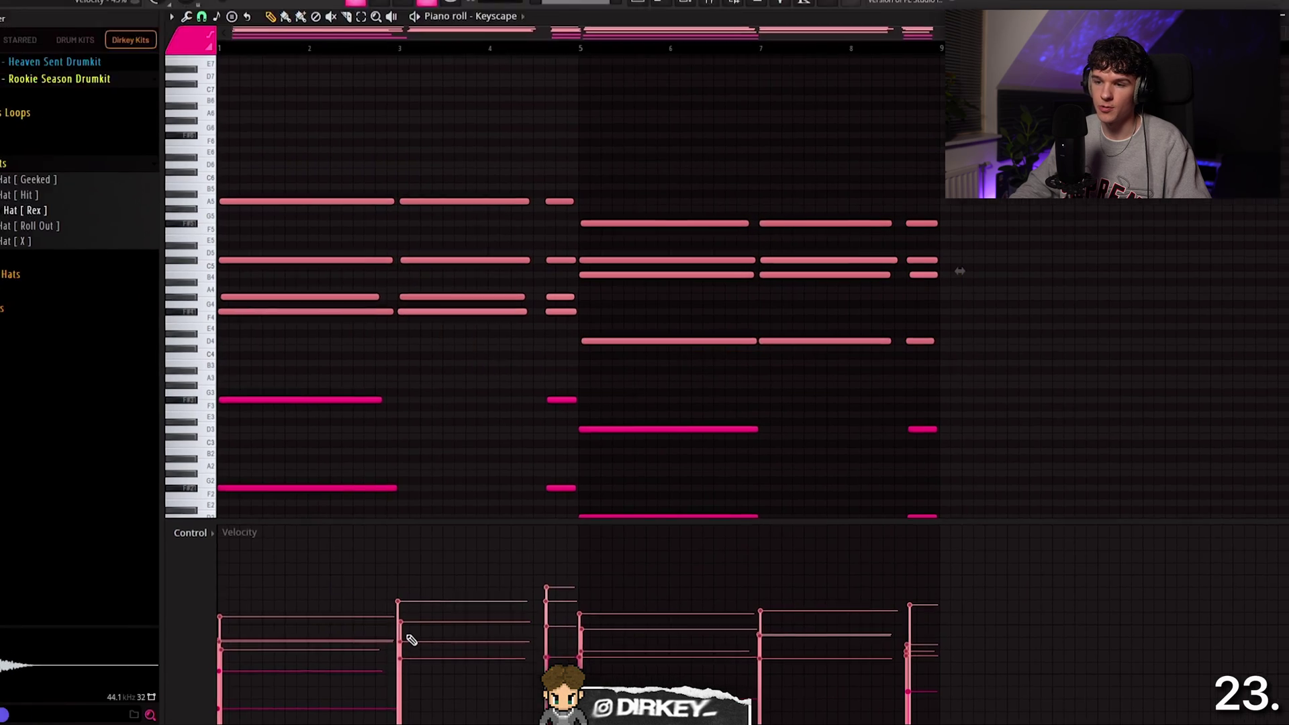
left_click(335, 89)
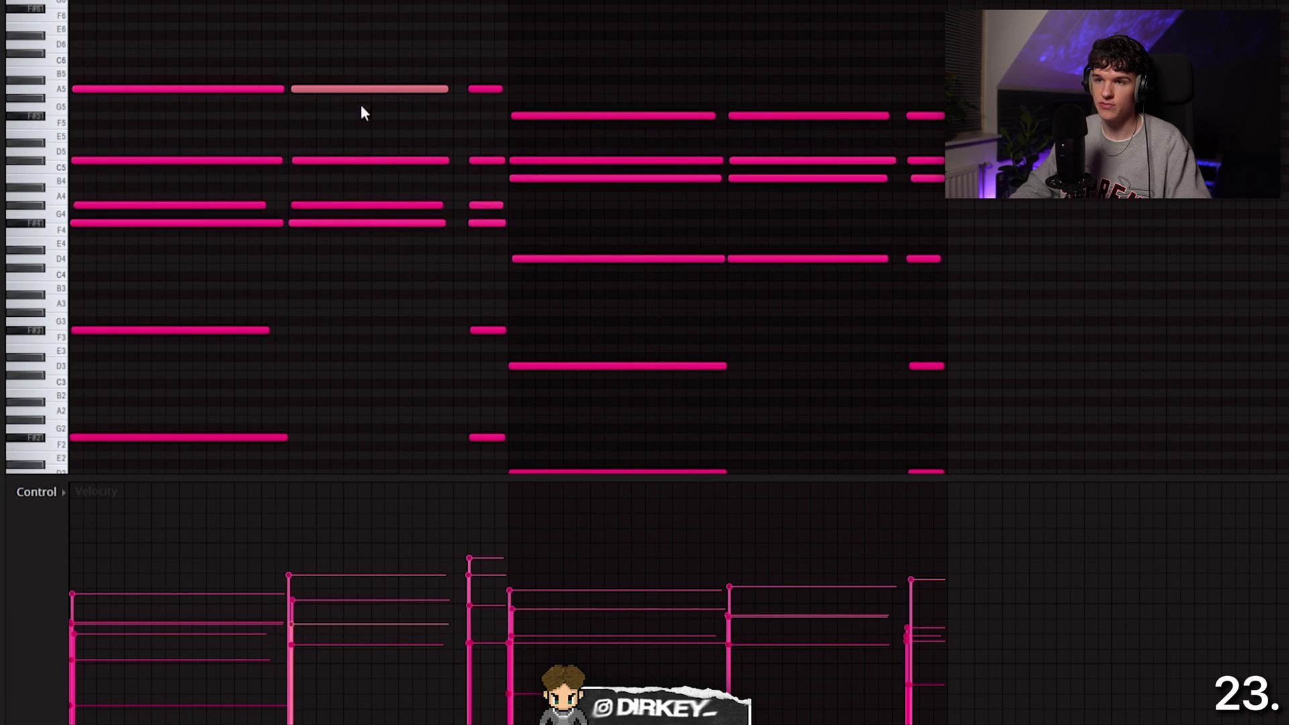
left_click_drag(300, 646, 302, 615)
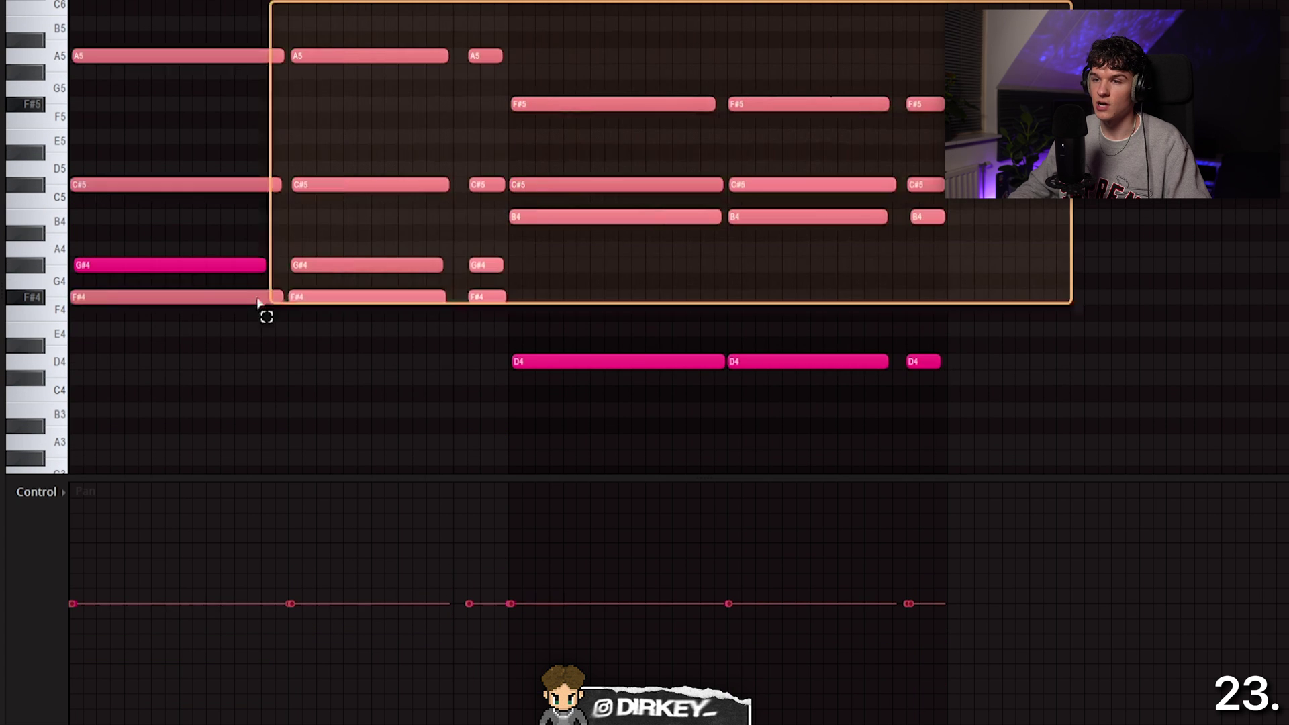
Step: Randomize all notes' velocities with the randomizer's VEL amount raised and Bipolar on
left_click_drag(258, 302, 93, 422)
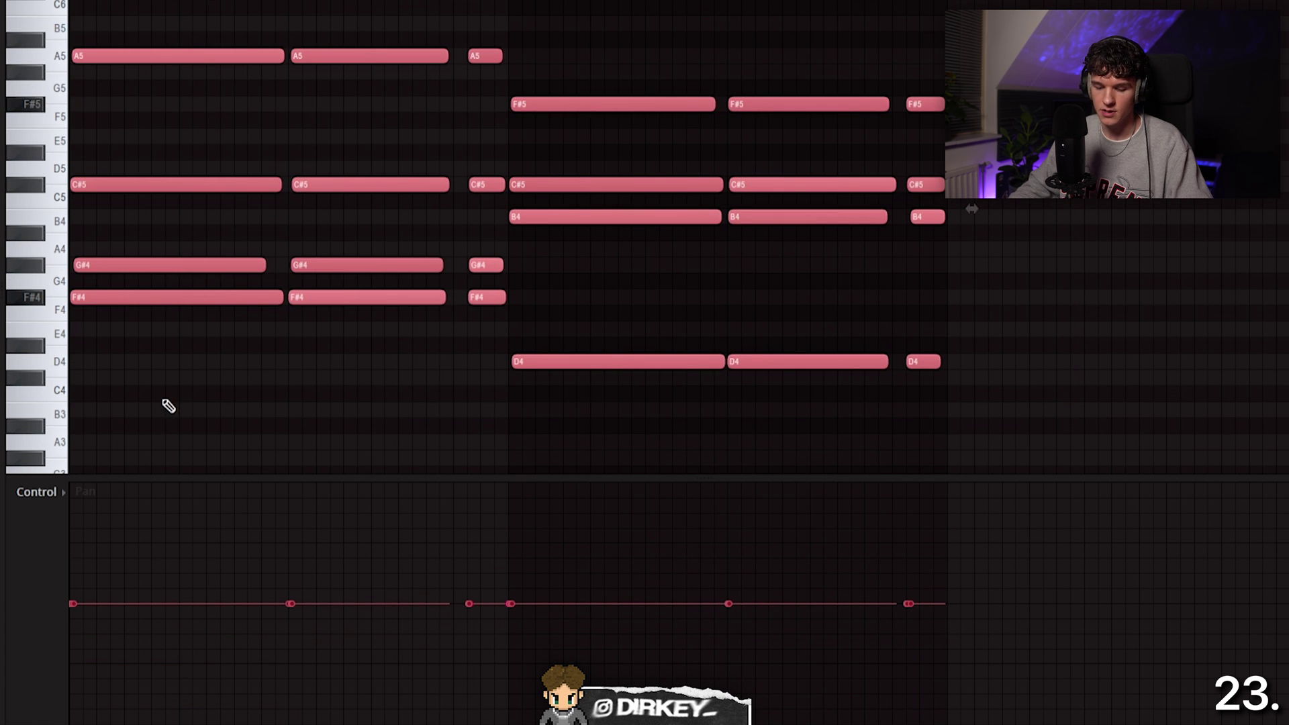
key("alt+r")
left_click_drag(555, 340, 513, 336)
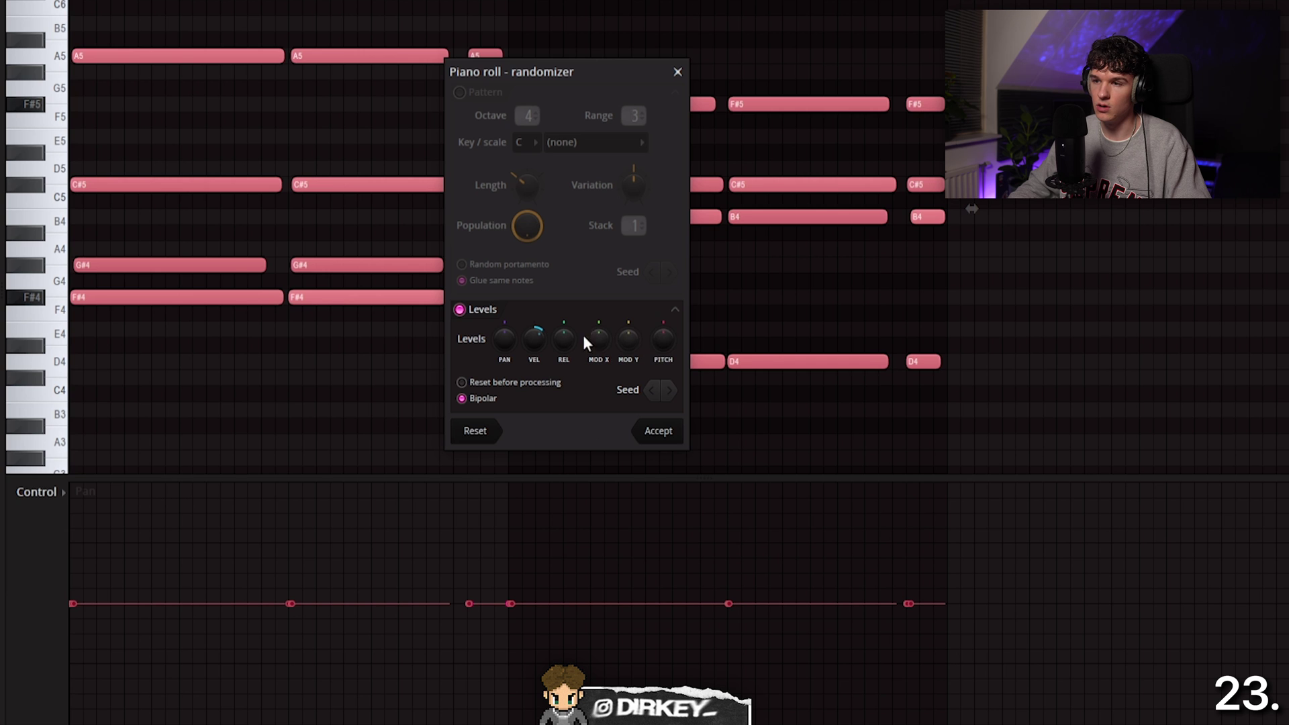
left_click(484, 398)
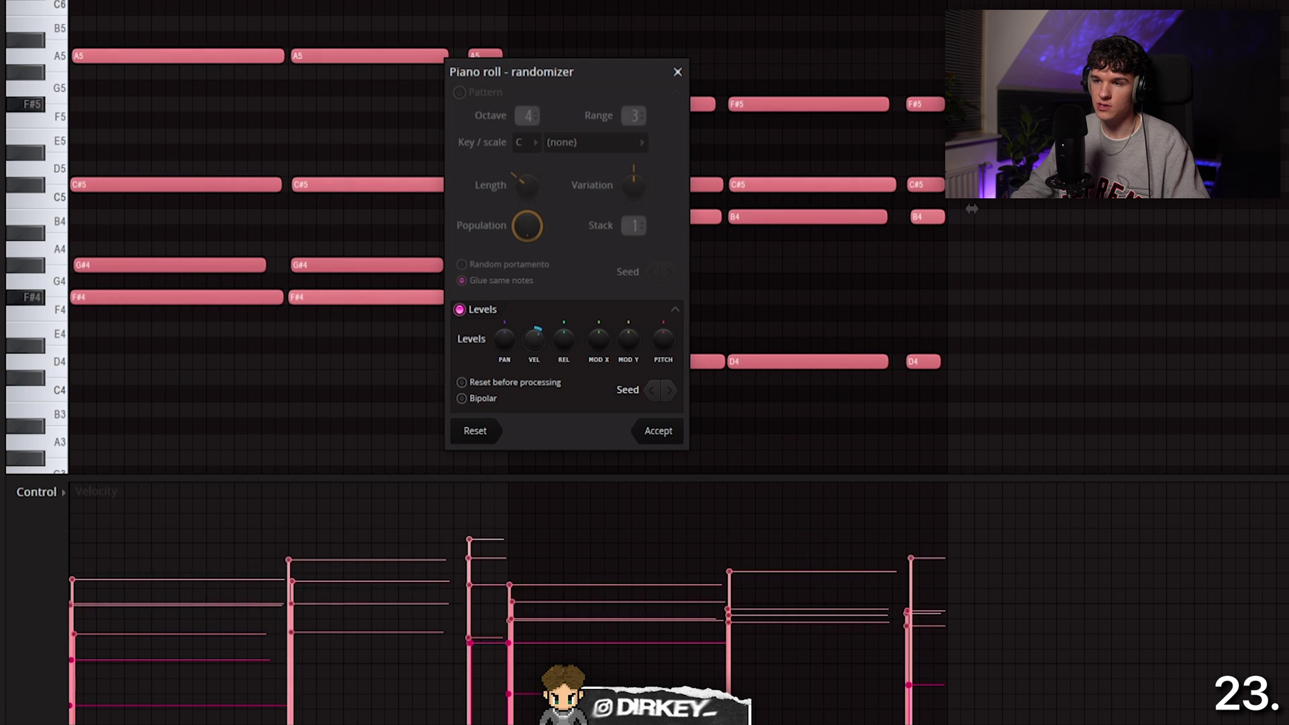
left_click(475, 397)
mouse_move(549, 340)
left_mouse_down()
mouse_move(549, 329)
mouse_move(549, 340)
left_mouse_up()
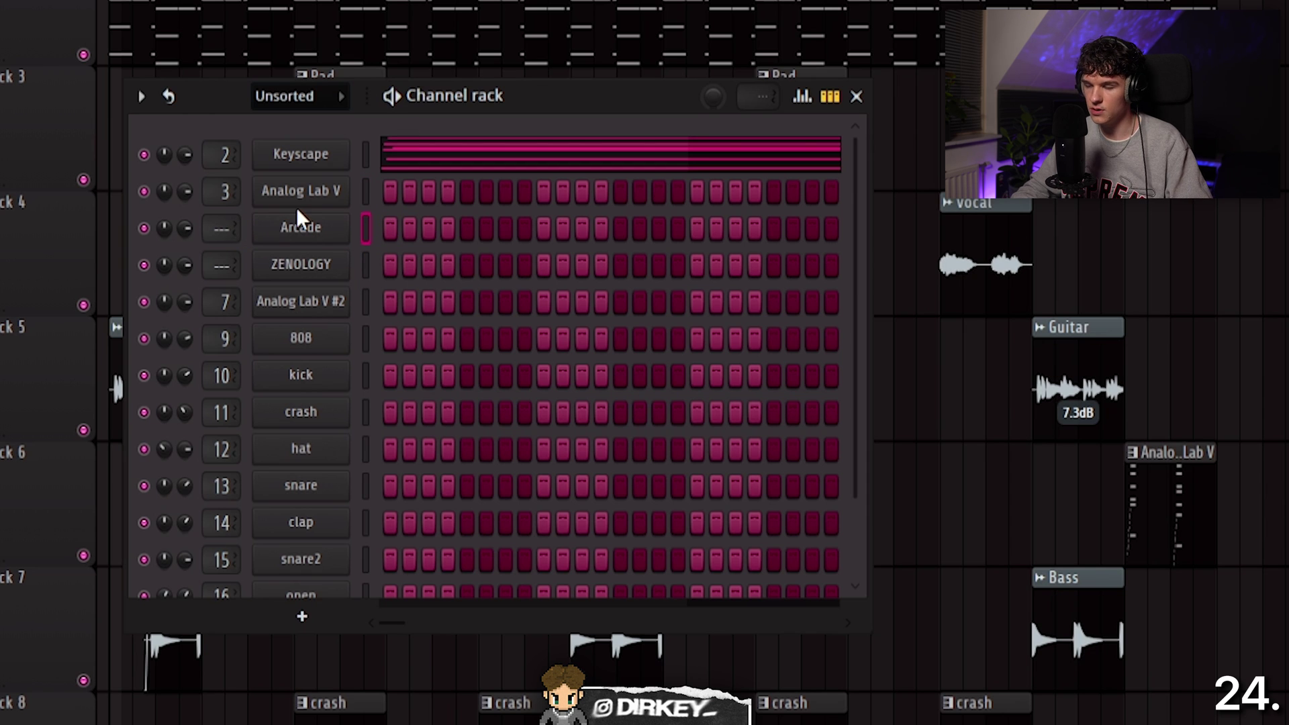
Step: Move the Arcade channel to sit just below ZENOLOGY in the channel rack
key("alt+Down")
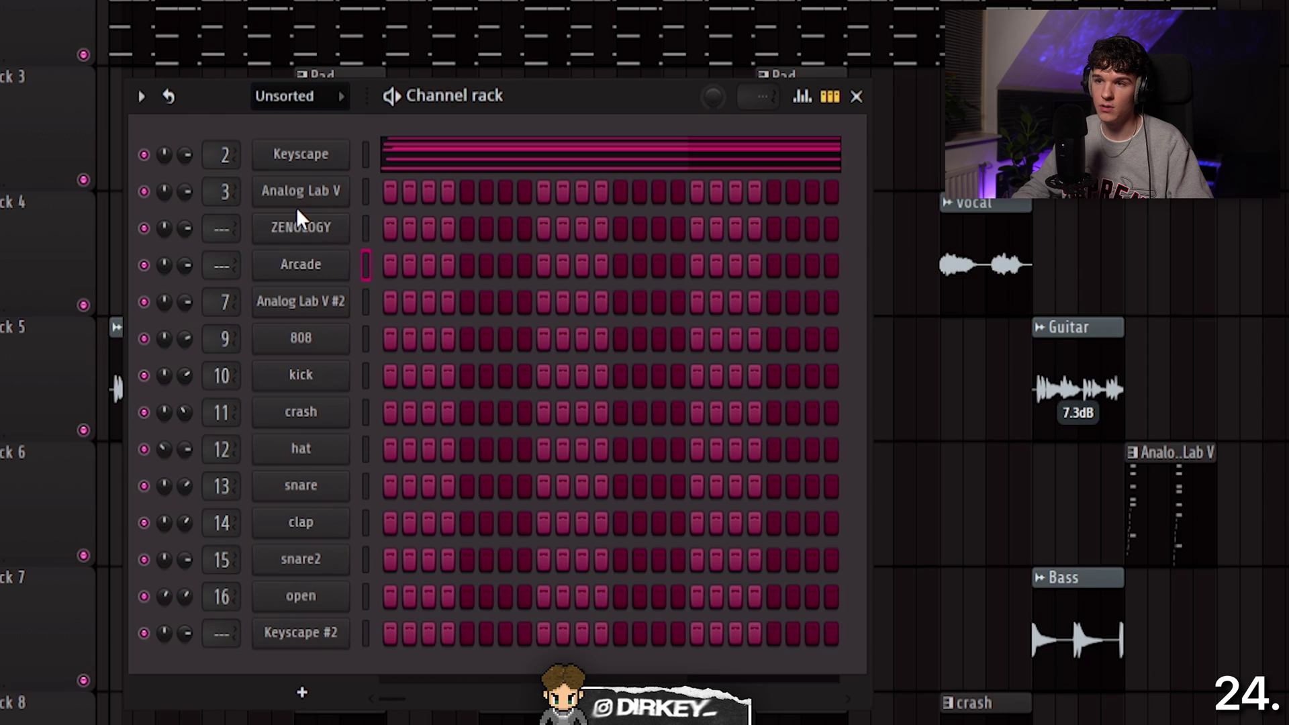
key("alt+Down")
key("alt+Down")
key("alt+Up")
key("alt+Up")
key("alt+Up")
key("alt+Down")
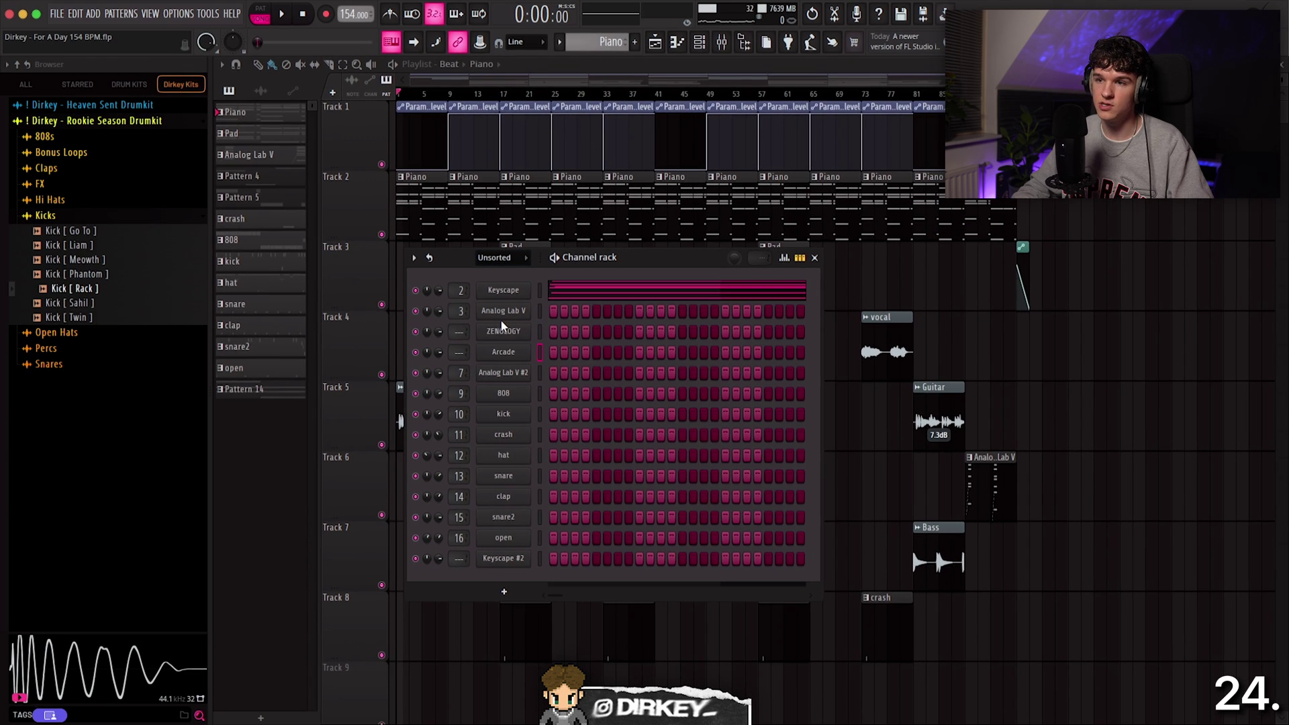
Step: In the mixer, shift the Analog Lab V insert around and leave it at insert 3
key("F9")
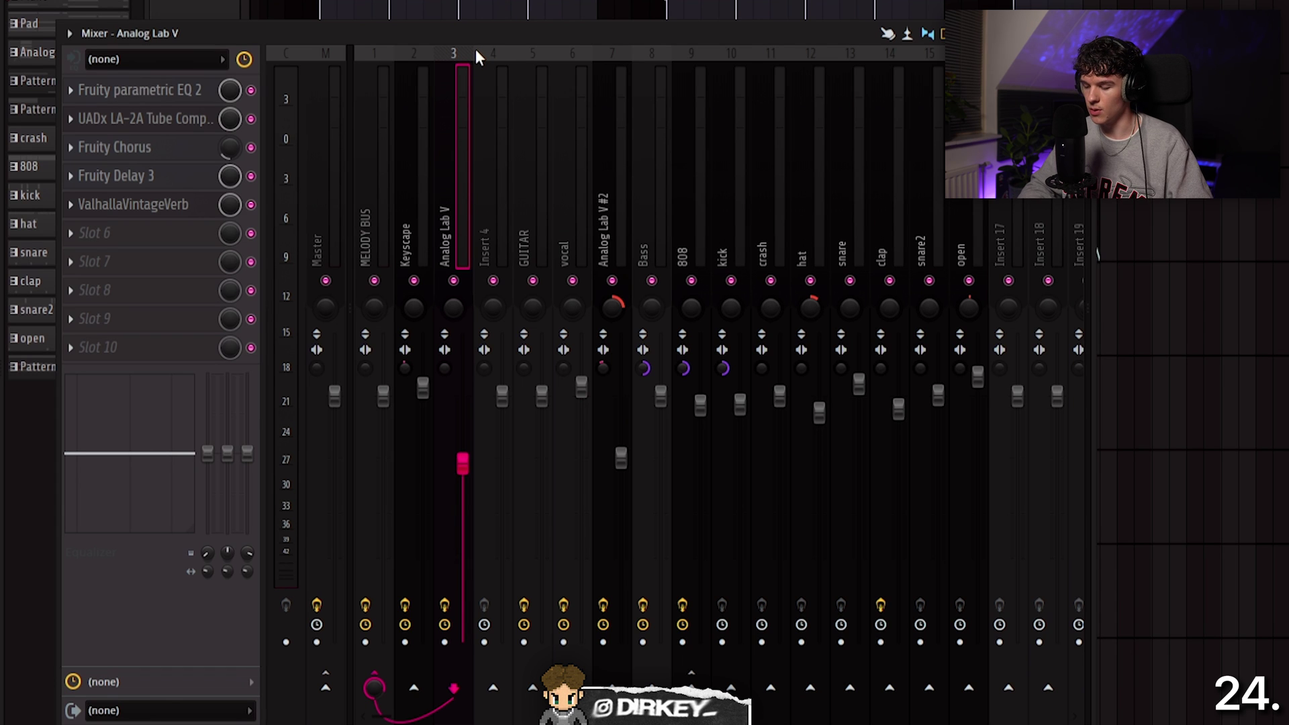
key("Right")
key("Right")
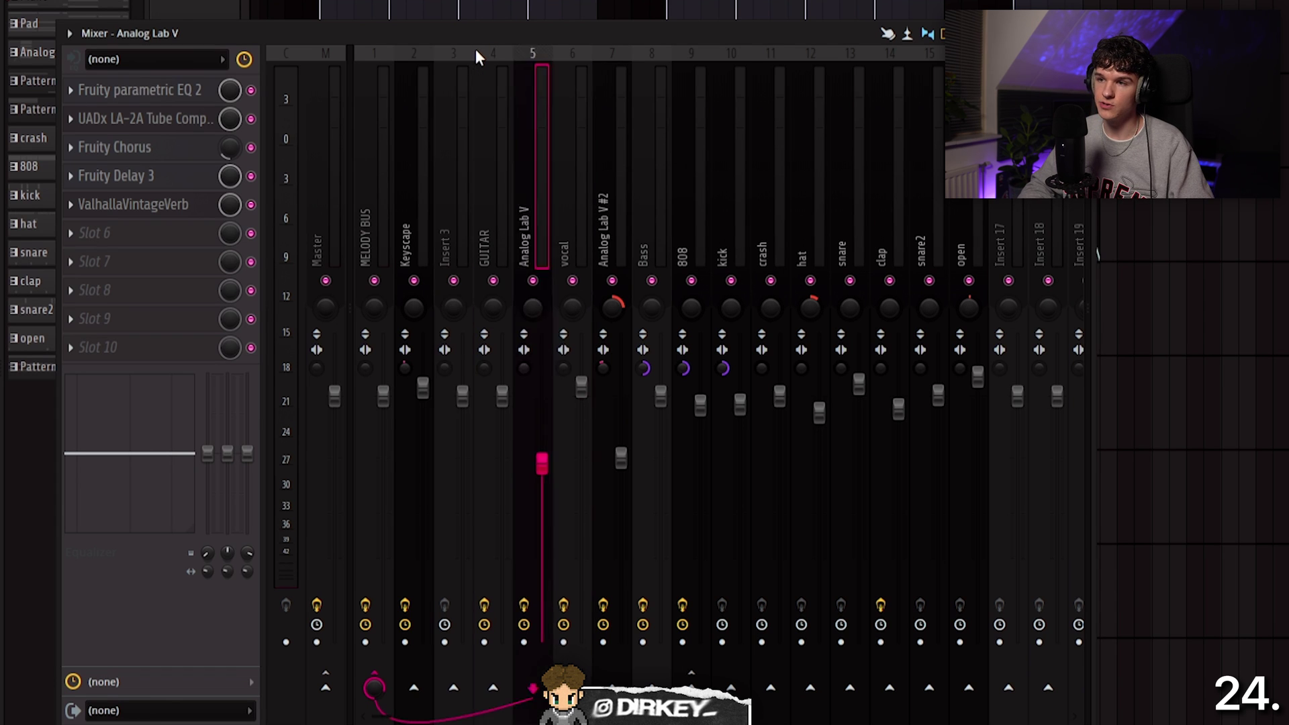
key("Left")
key("Left")
key("Right")
key("Right")
key("Right")
key("Right")
key("Left")
key("Left")
key("Left")
key("Left")
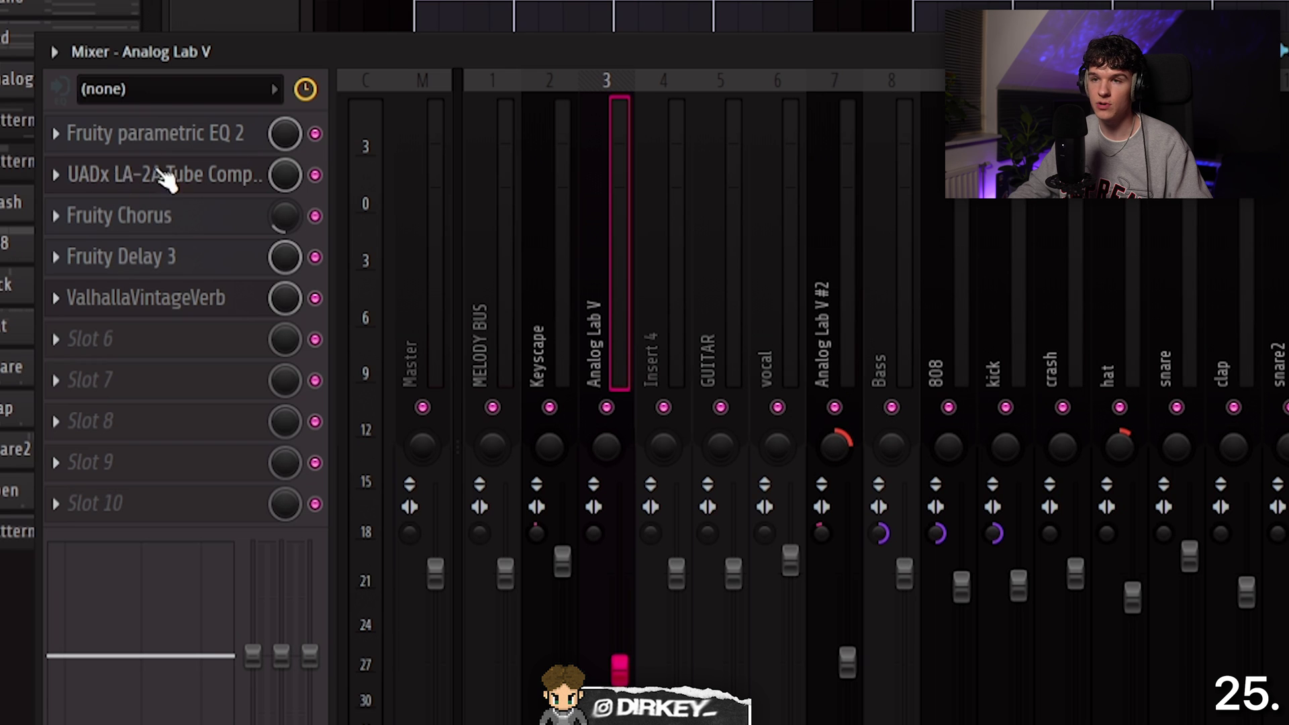
Step: Move the UADx LA-2A slot below Fruity Chorus and reposition the ValhallaVintageVerb slot
mouse_move(147, 179)
left_mouse_down()
mouse_move(150, 256)
mouse_move(150, 175)
left_mouse_up()
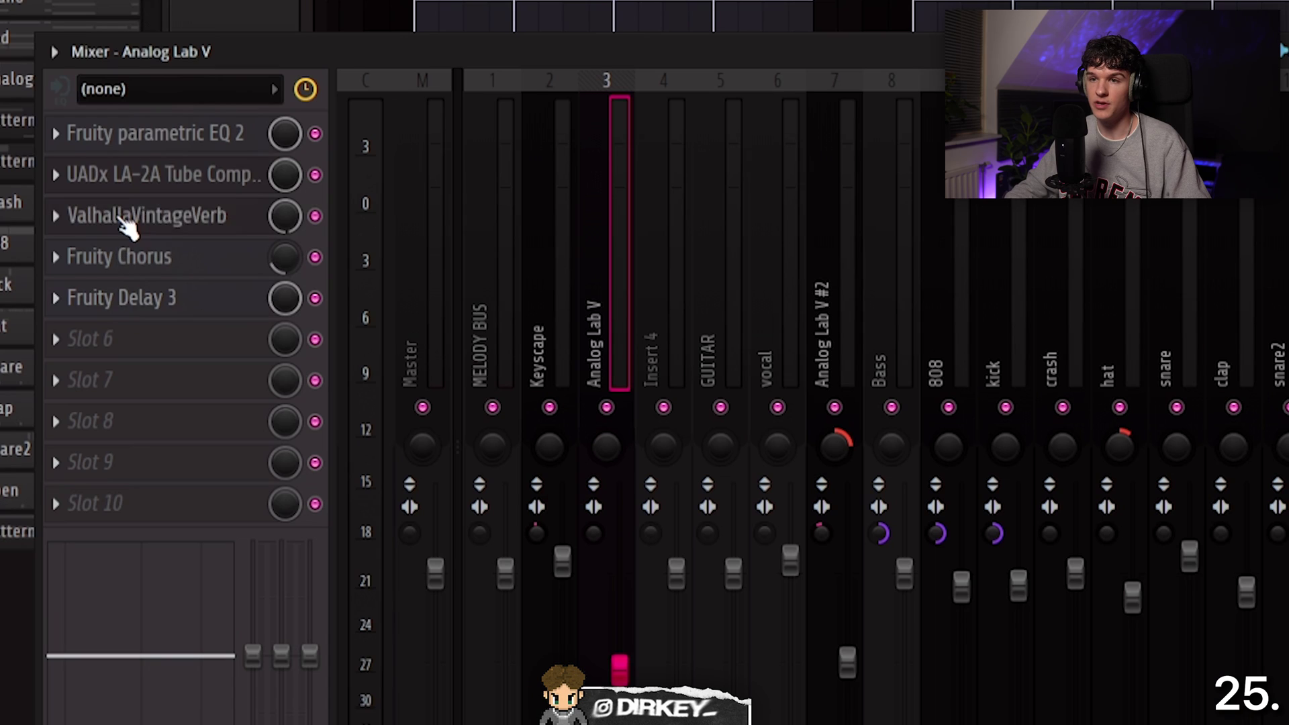
left_click_drag(127, 224, 128, 258)
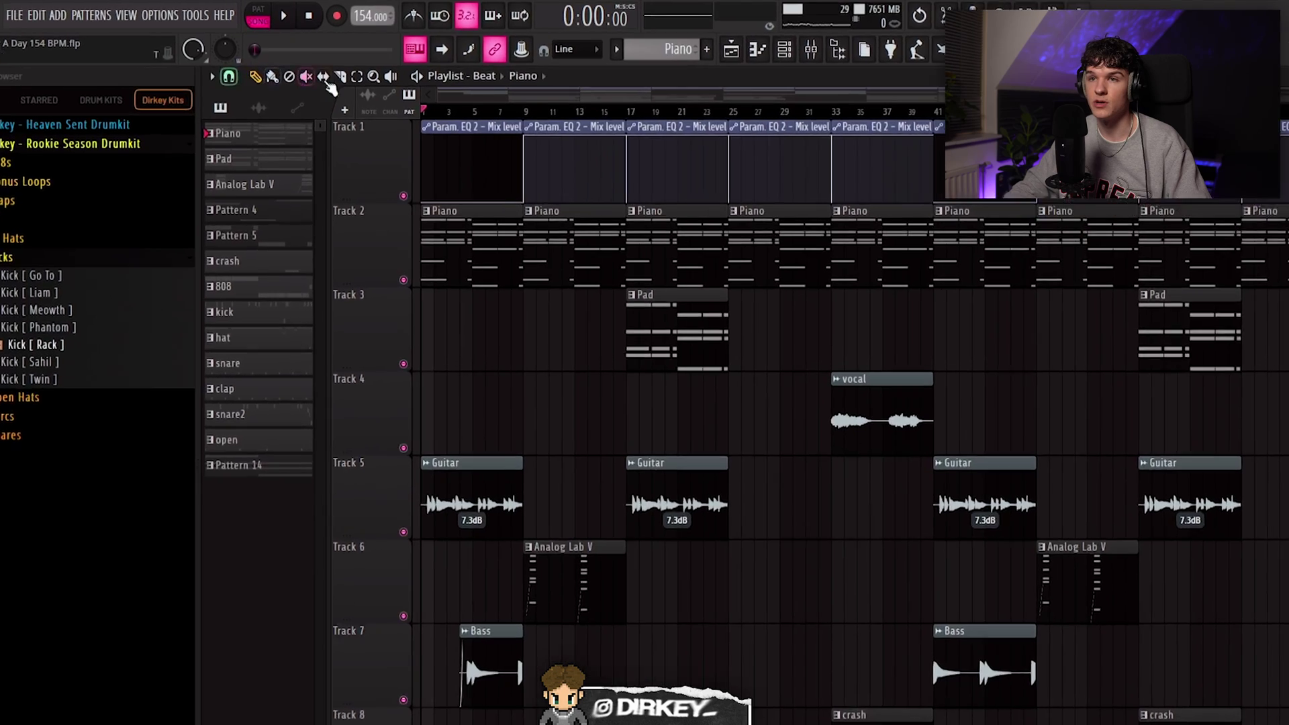
scroll(296, 227, "down", 2)
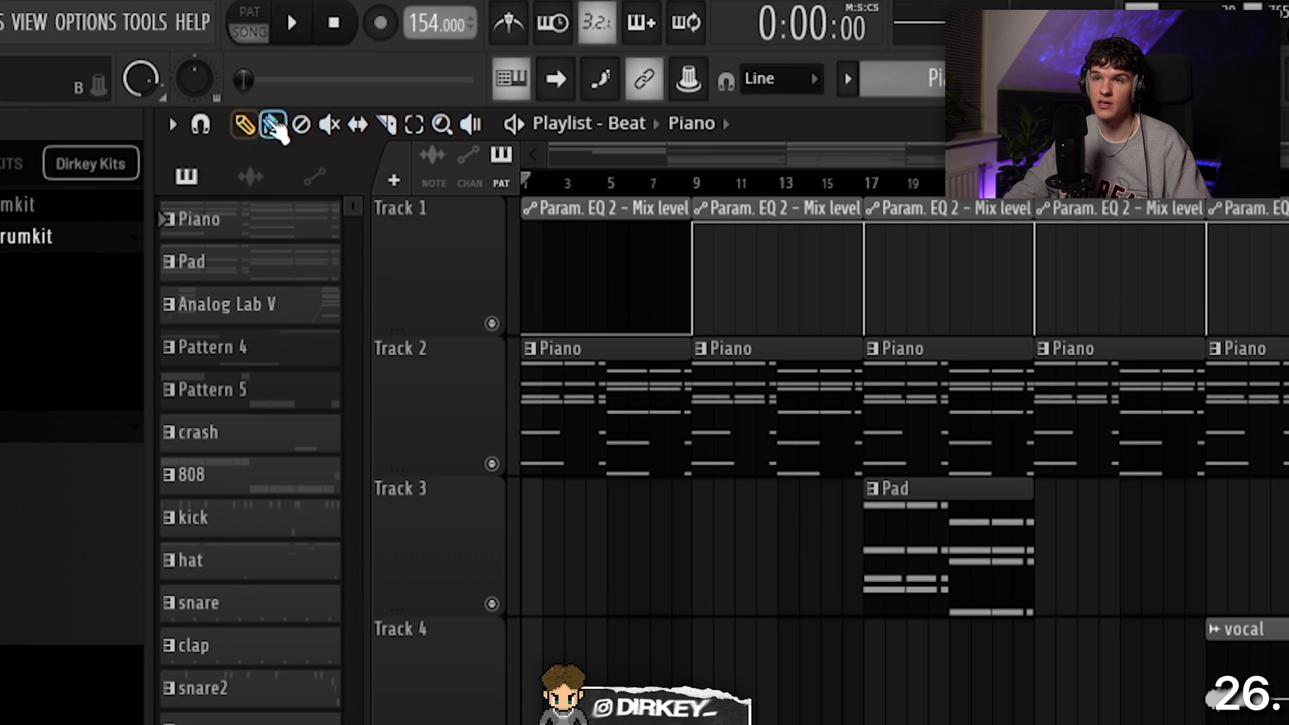
scroll(296, 227, "up", 2)
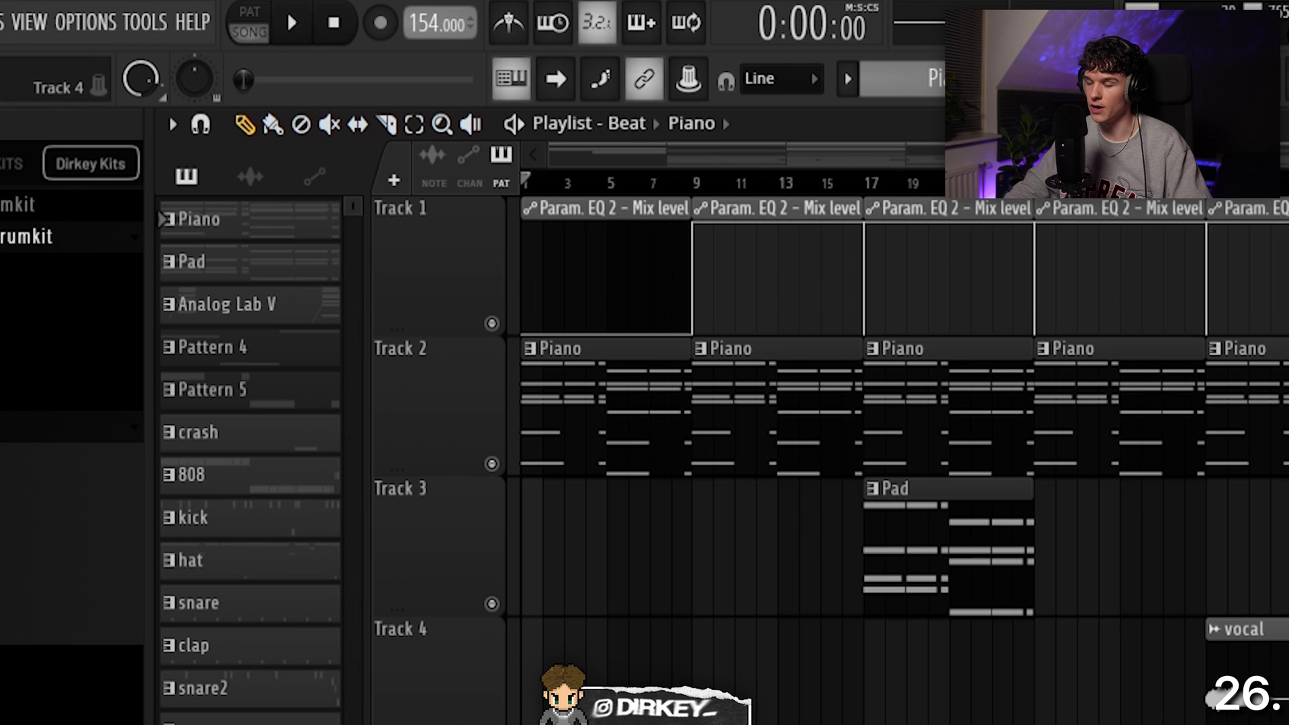
scroll(648, 565, "down", 1)
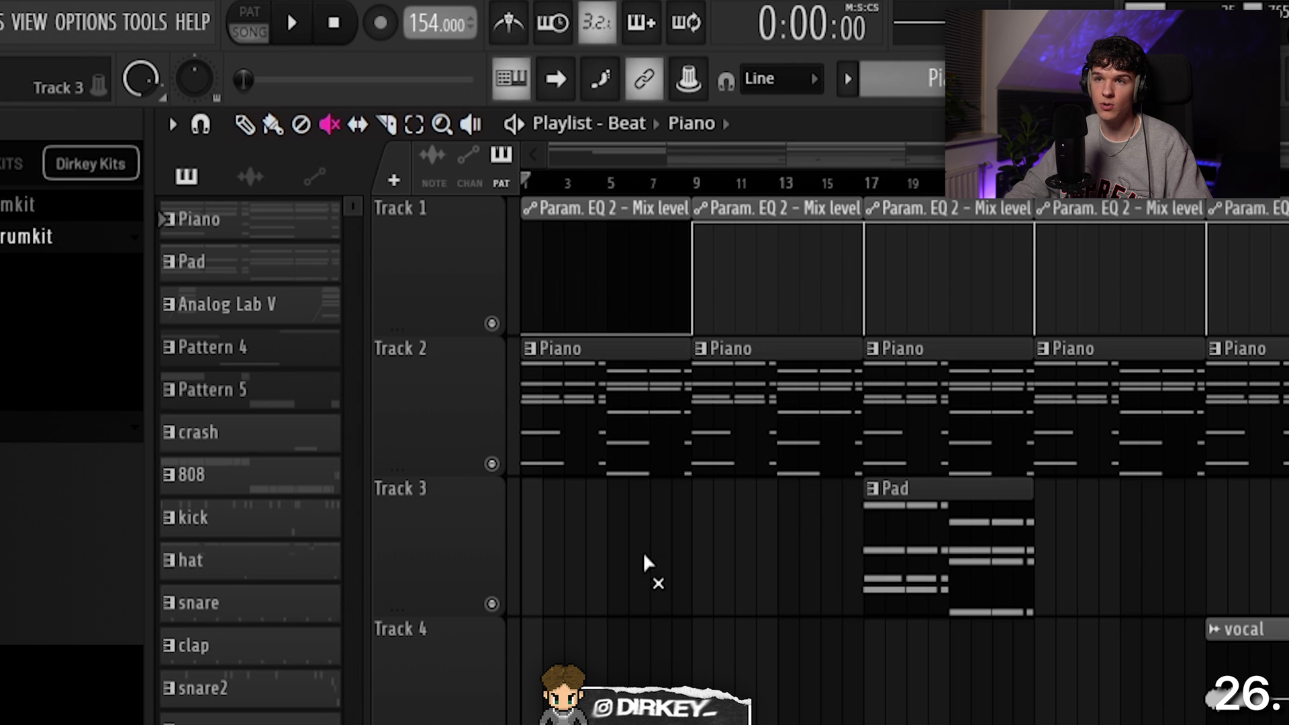
scroll(647, 565, "up", 3)
scroll(653, 566, "down", 3)
scroll(656, 567, "up", 3)
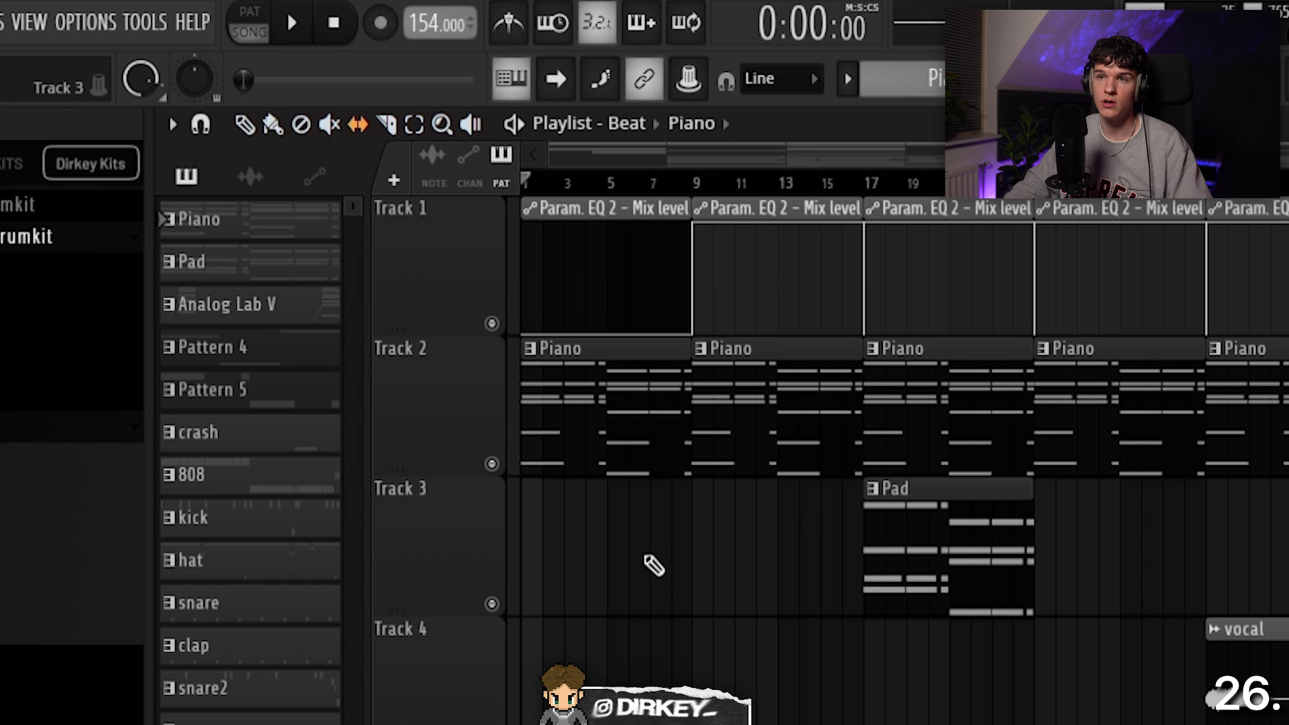
left_click(272, 124)
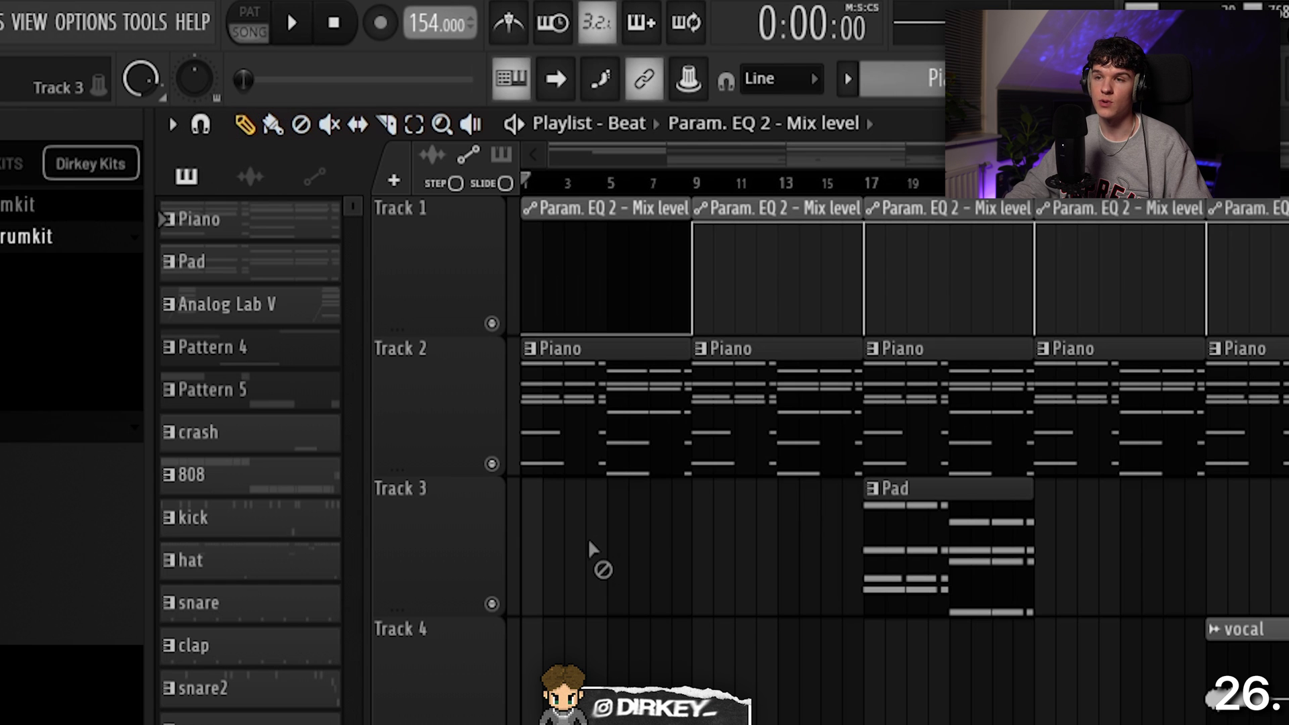
scroll(590, 549, "down", 1)
scroll(621, 604, "down", 2)
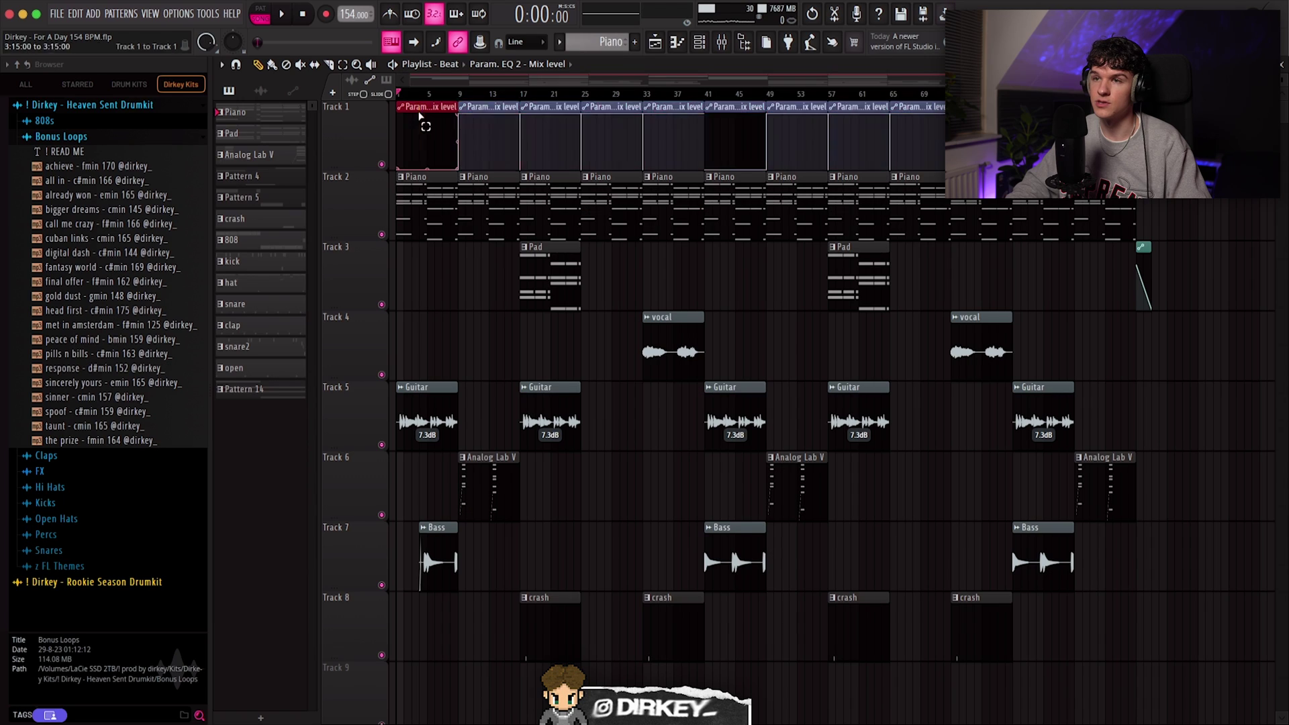
Step: Create an automation clip for the Fruity parametric EQ 2 mix level on Analog Lab V
left_click_drag(418, 117, 940, 120)
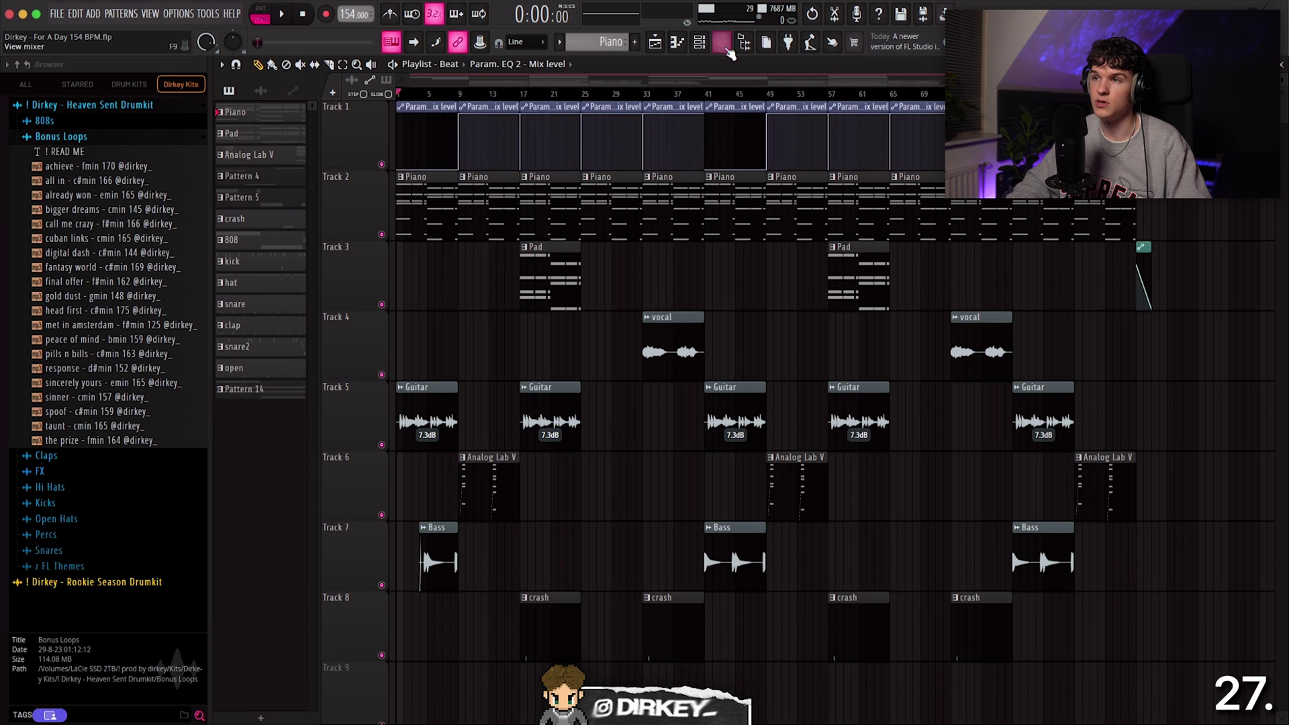
left_click(724, 43)
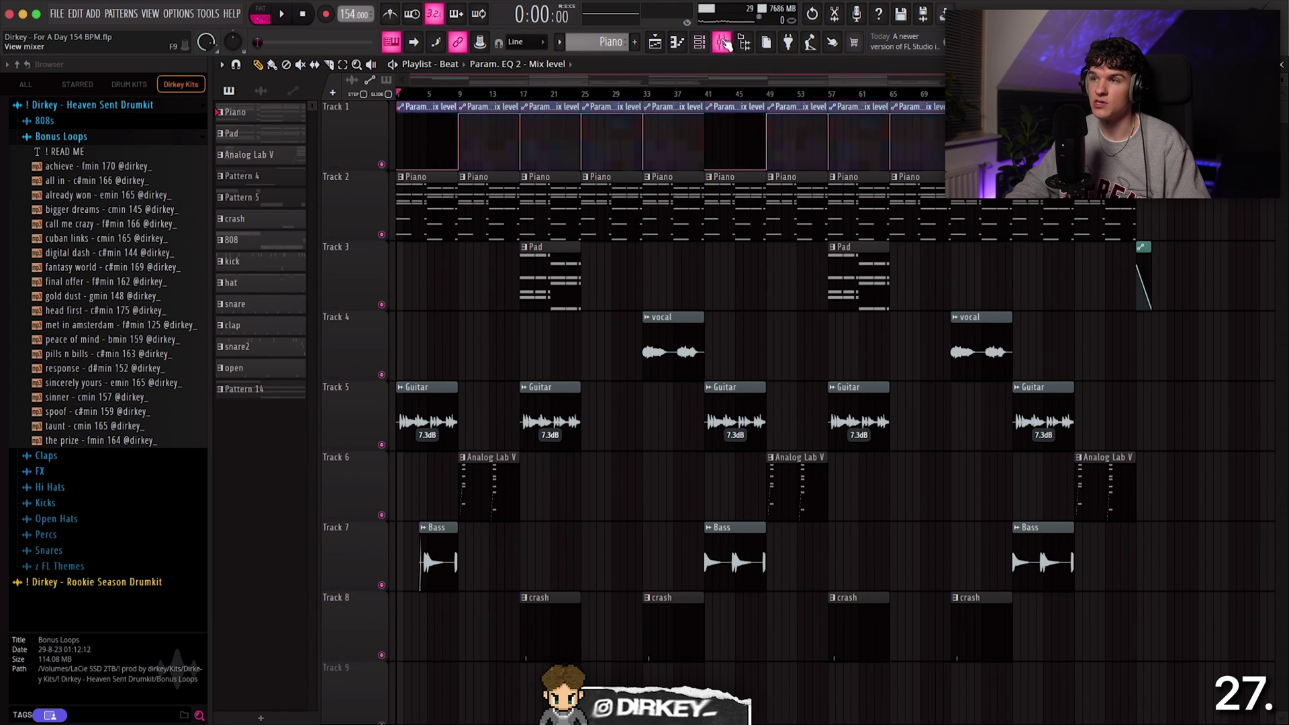
left_click(725, 44)
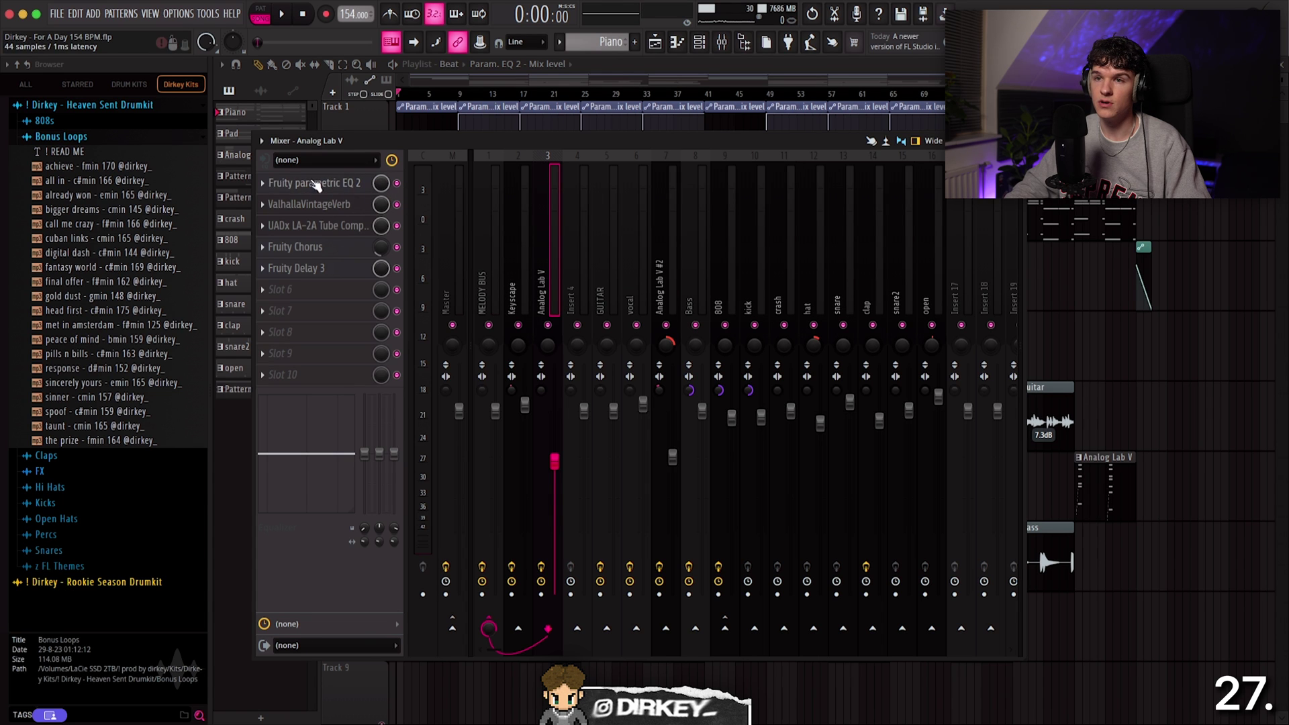
right_click(380, 183)
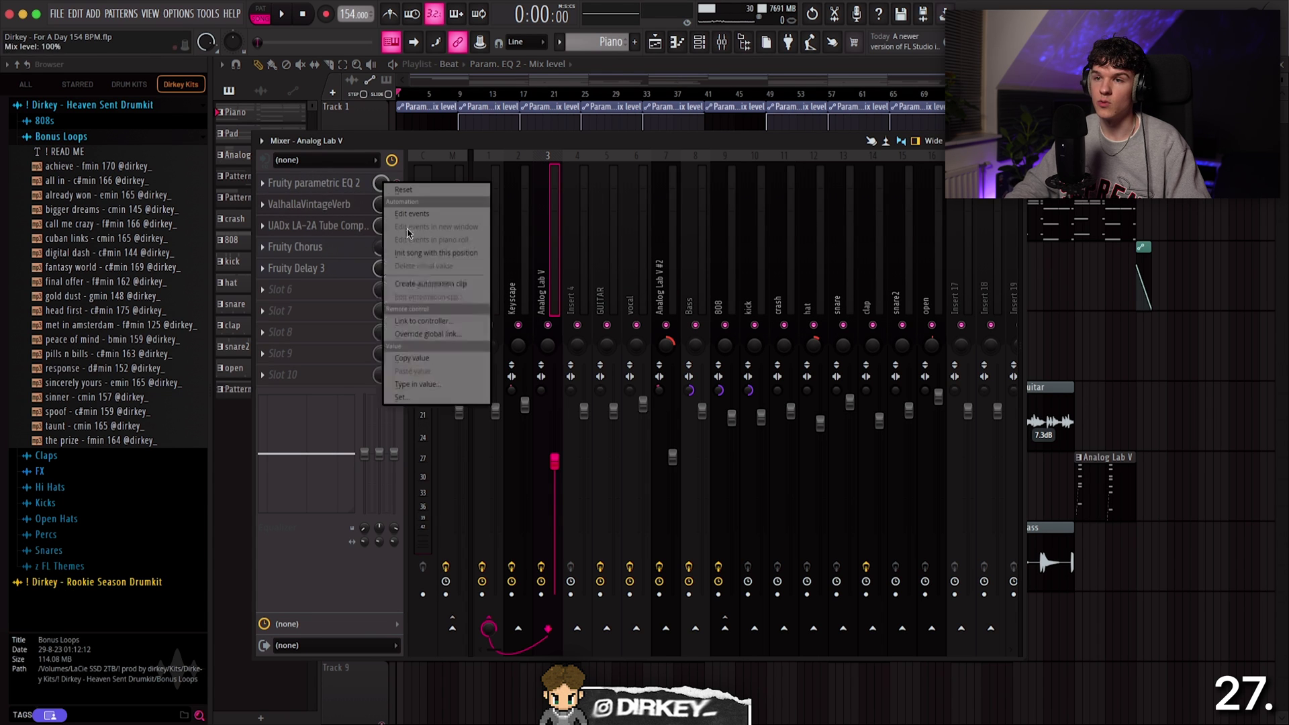
left_click(397, 286)
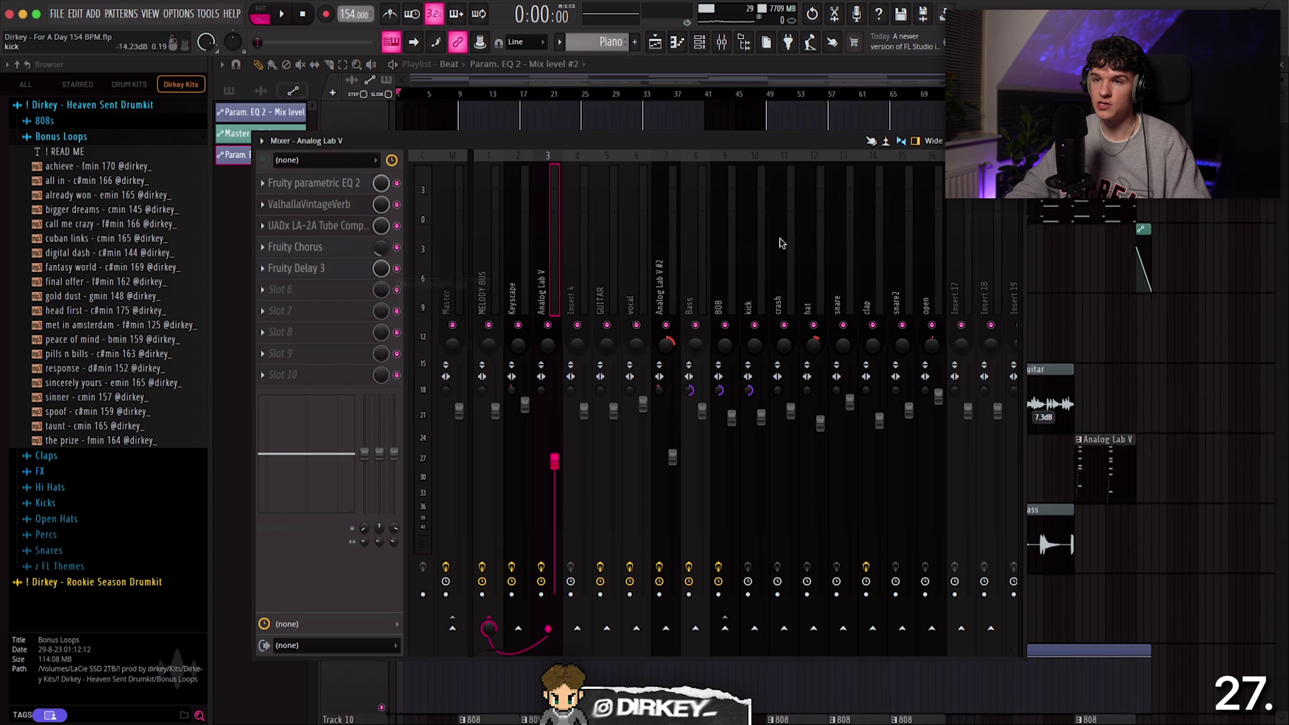
Step: Reopen the mixer and create a second mix-level automation clip
scroll(609, 411, "up", 3)
key("F9")
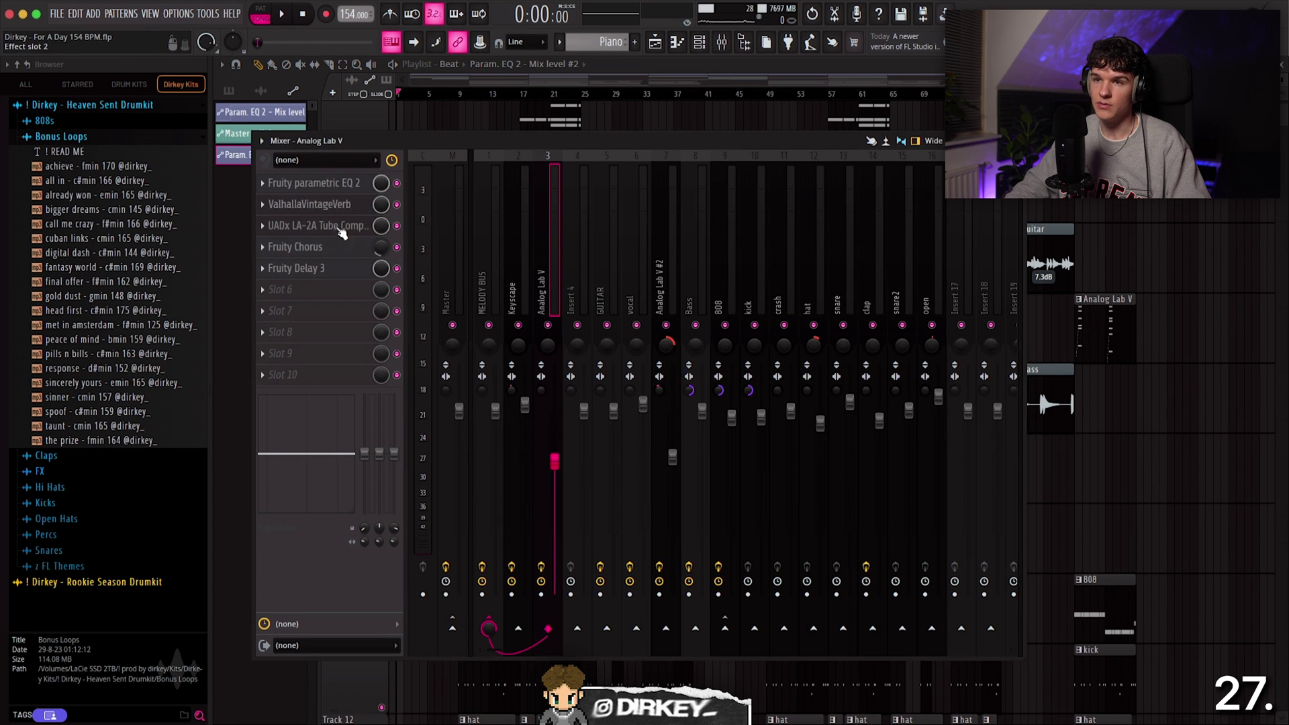
right_click(381, 184)
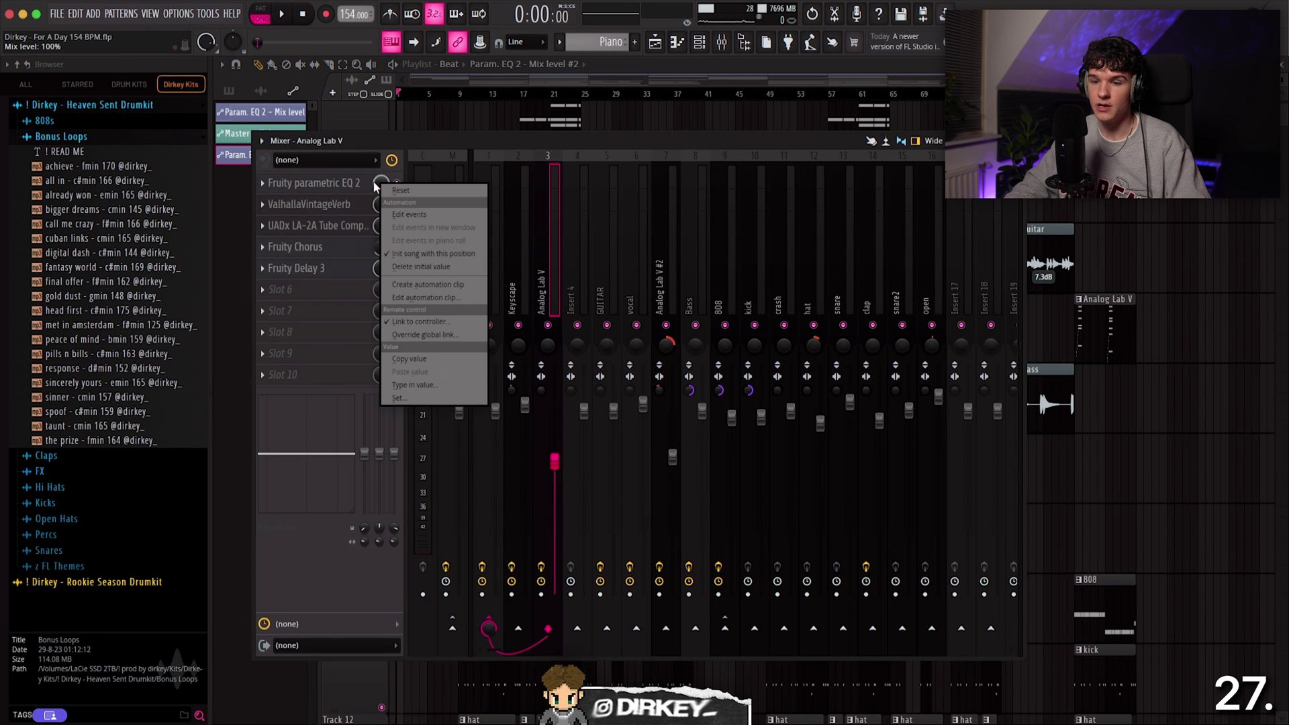
left_click(423, 285)
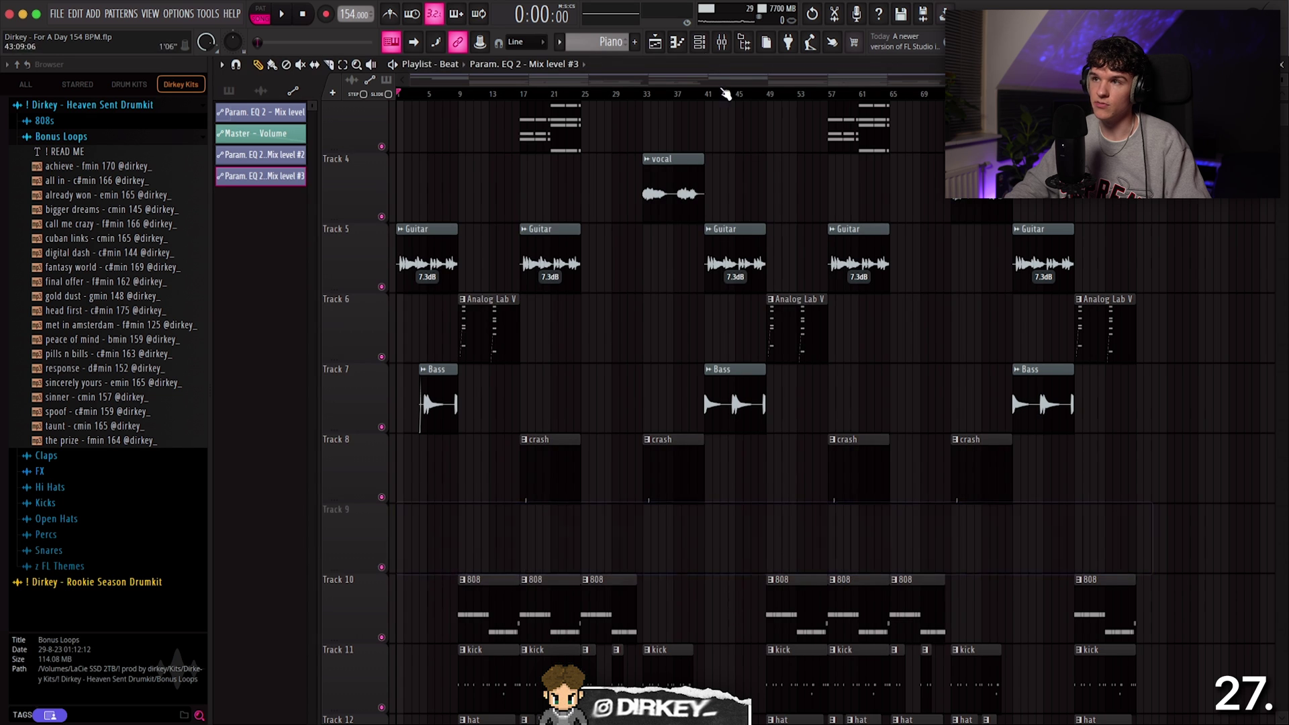
key("F9")
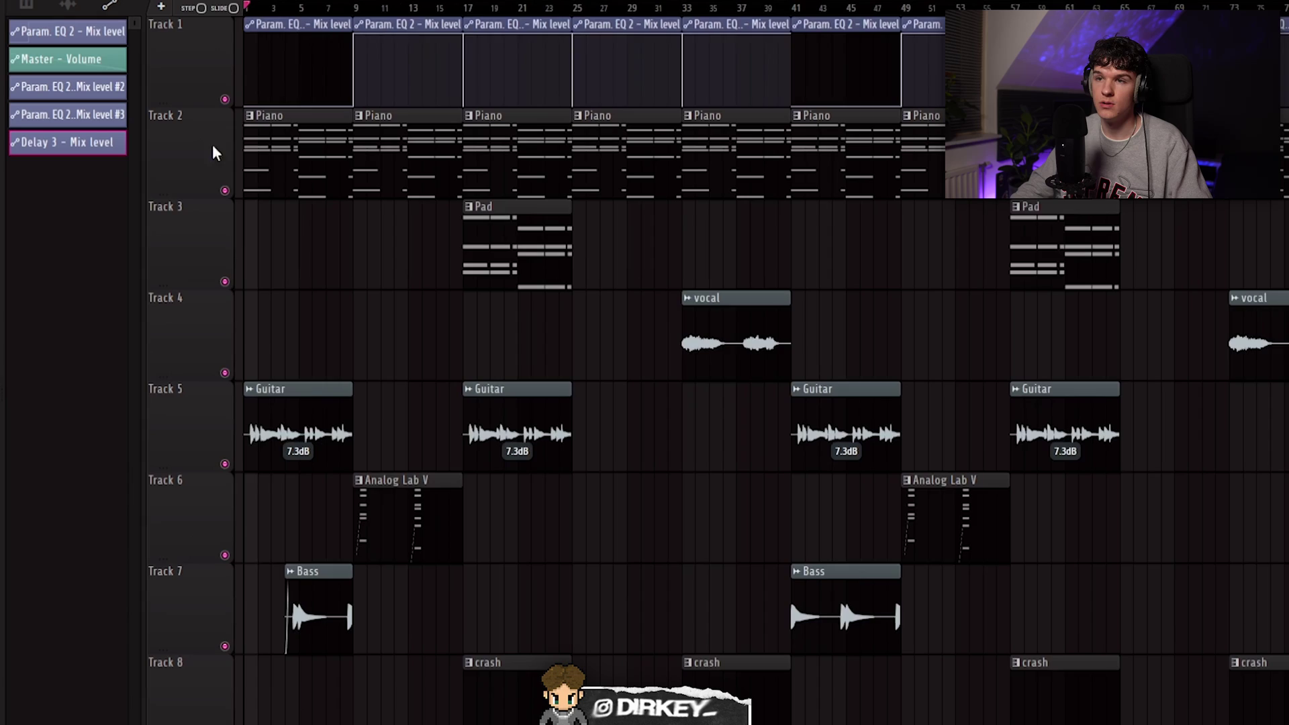
Step: Unsolo Track 2, then audition the Piano clips through to the Pad clip
right_click(227, 190)
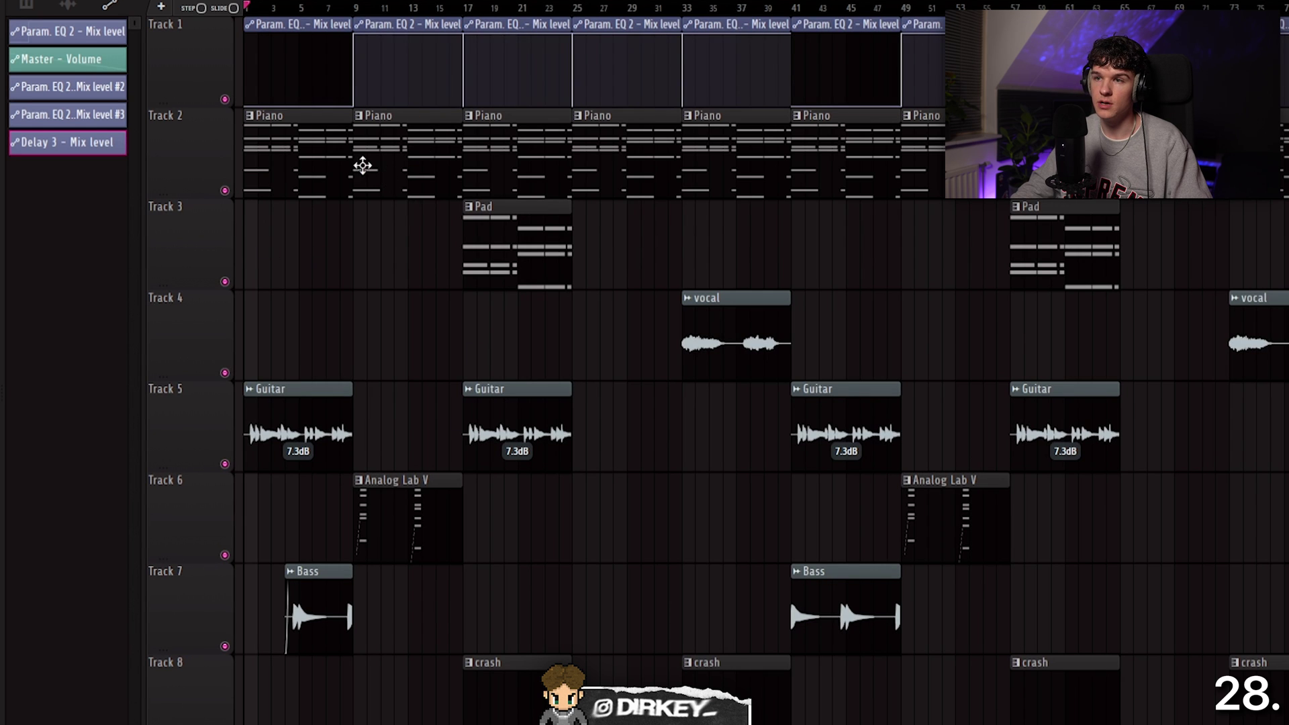
left_click(383, 139)
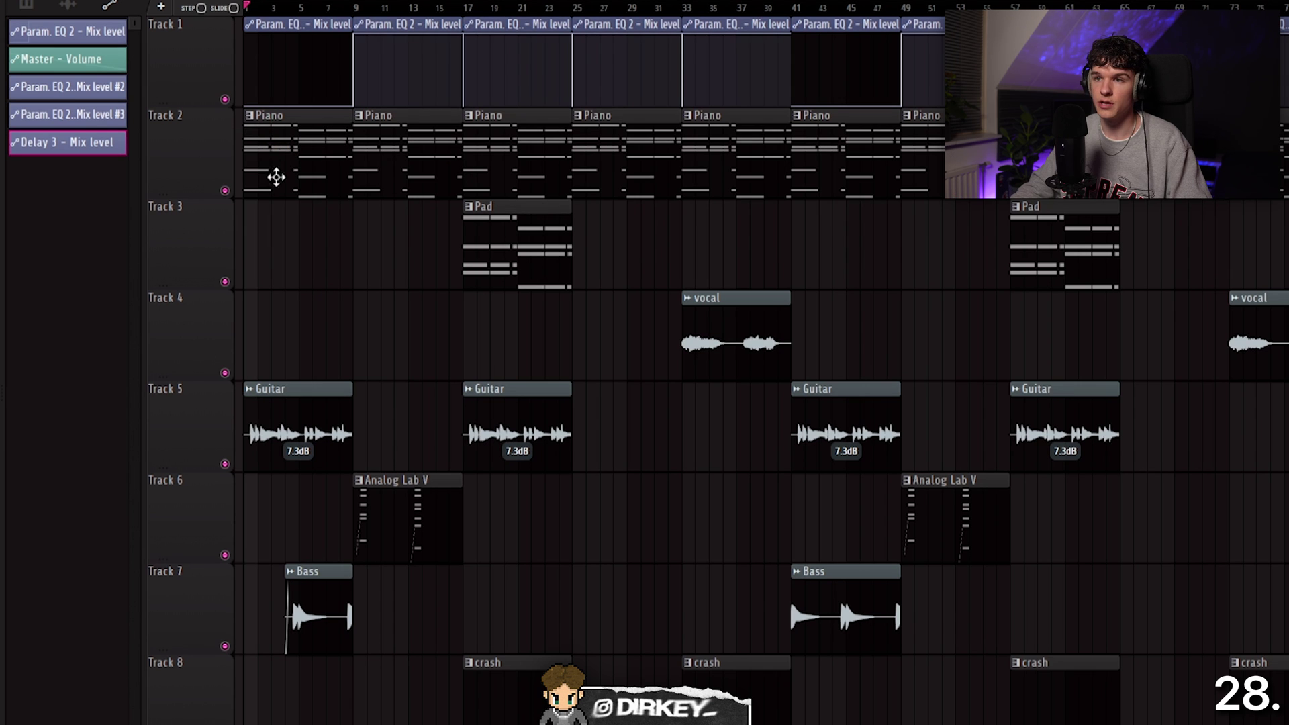
left_click_drag(276, 177, 365, 520)
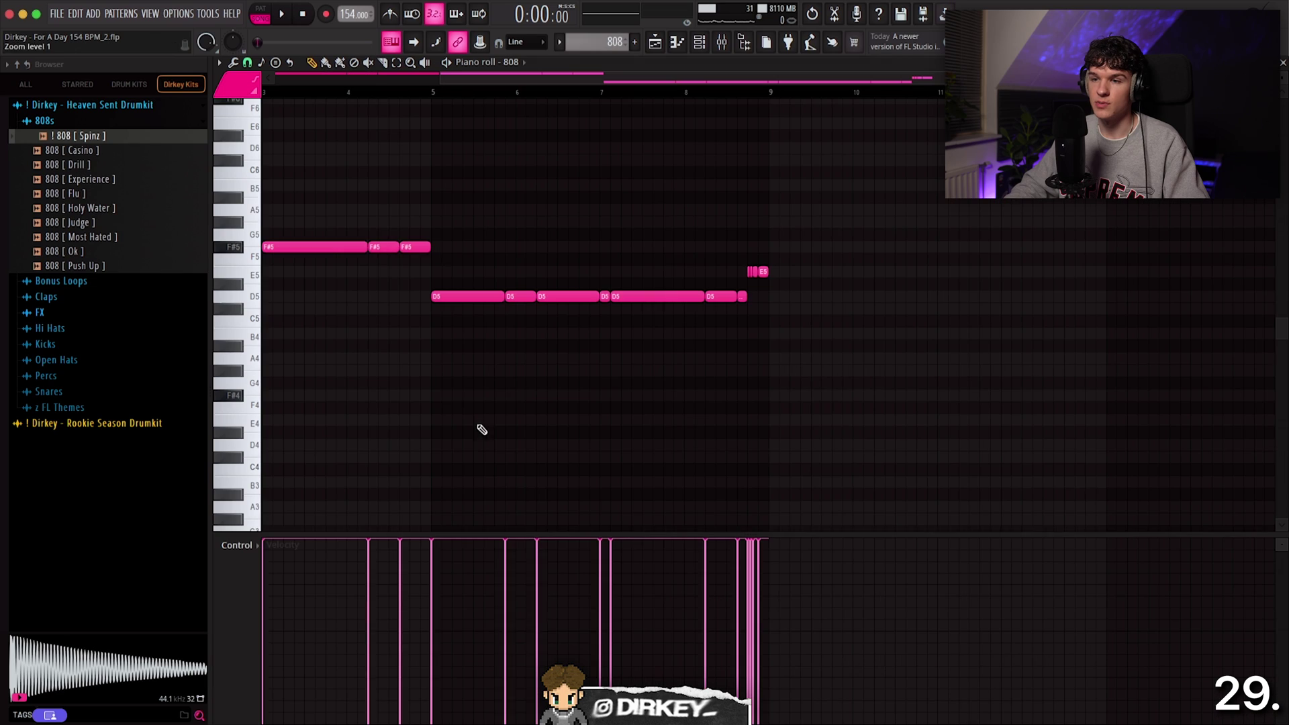
Step: Drop 808 [Spinz], then Open Hat [Blitz] from Open Hats, into the 808 piano roll
scroll(617, 230, "left", 2)
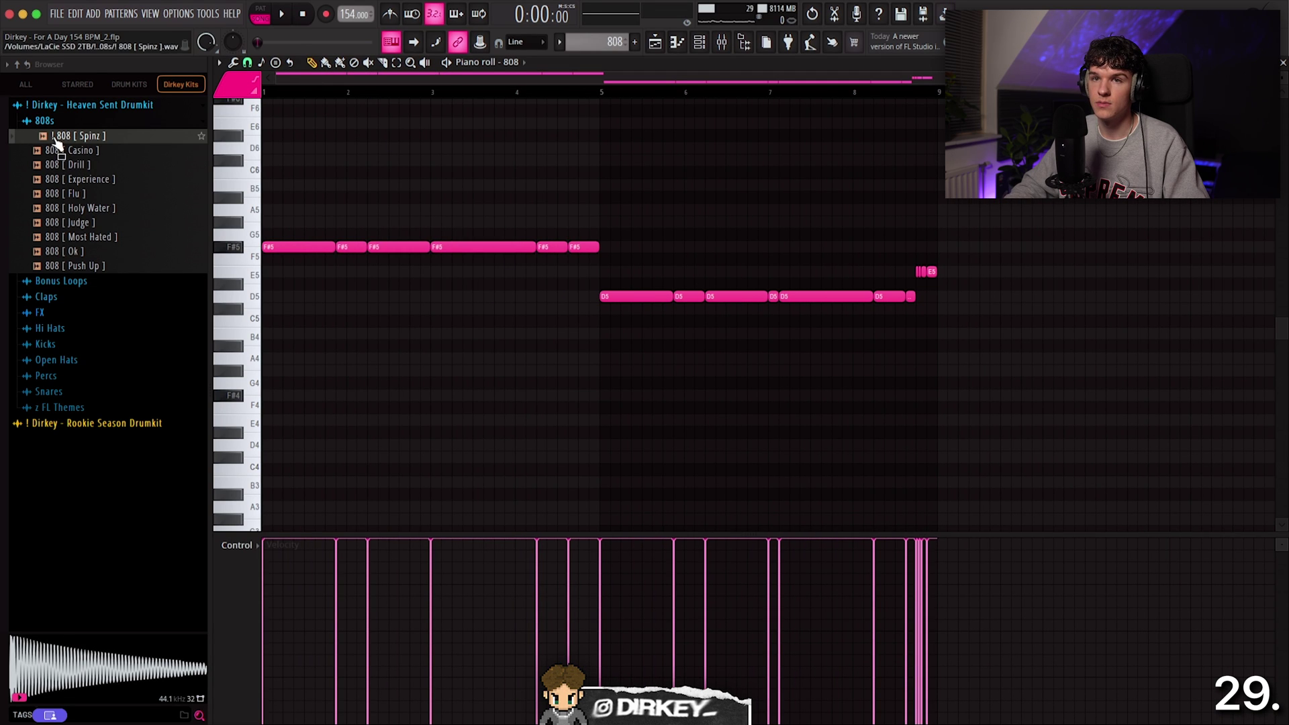
left_click_drag(56, 140, 277, 138)
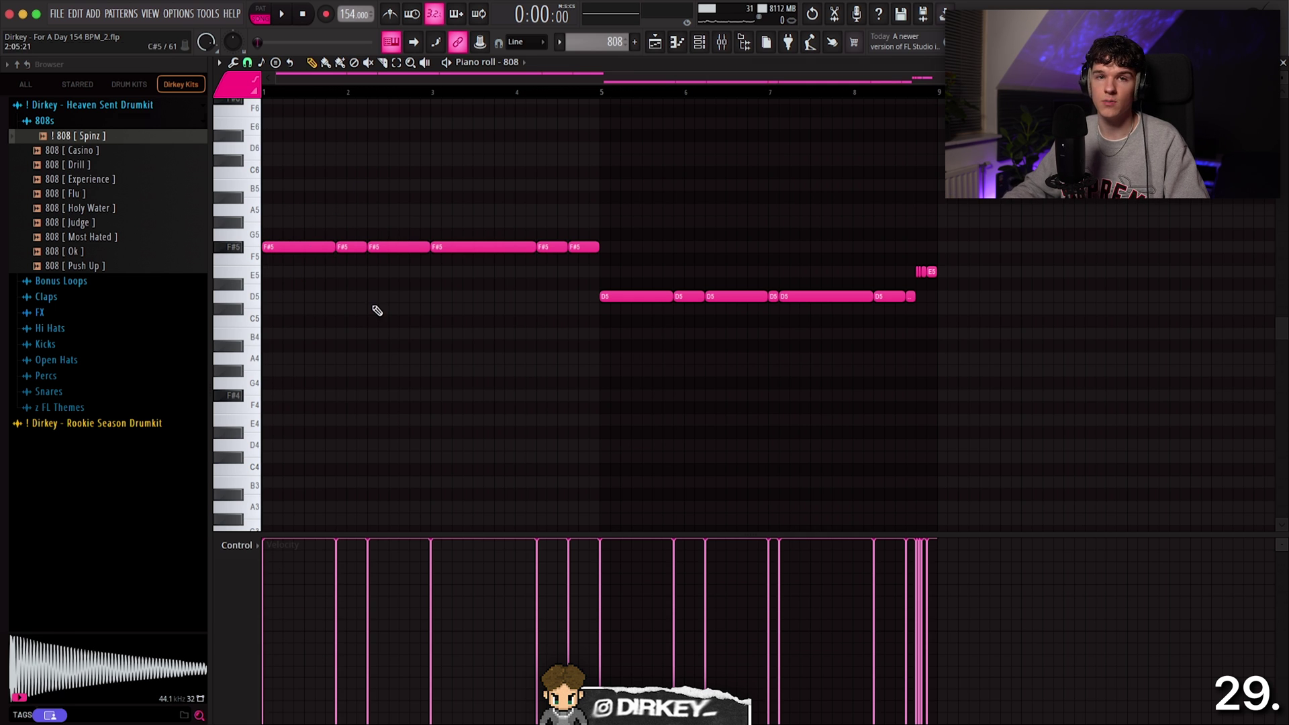
left_click(40, 313)
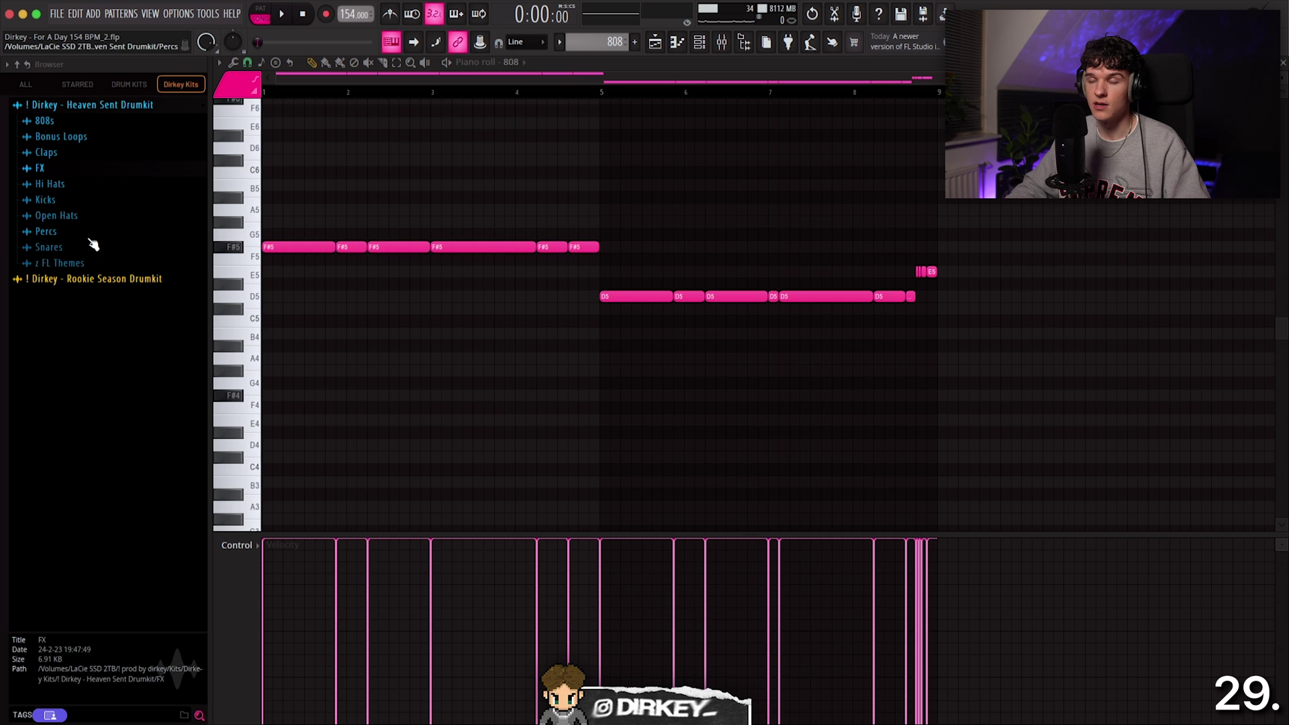
left_click(56, 215)
left_click(74, 230)
left_click_drag(74, 231, 326, 342)
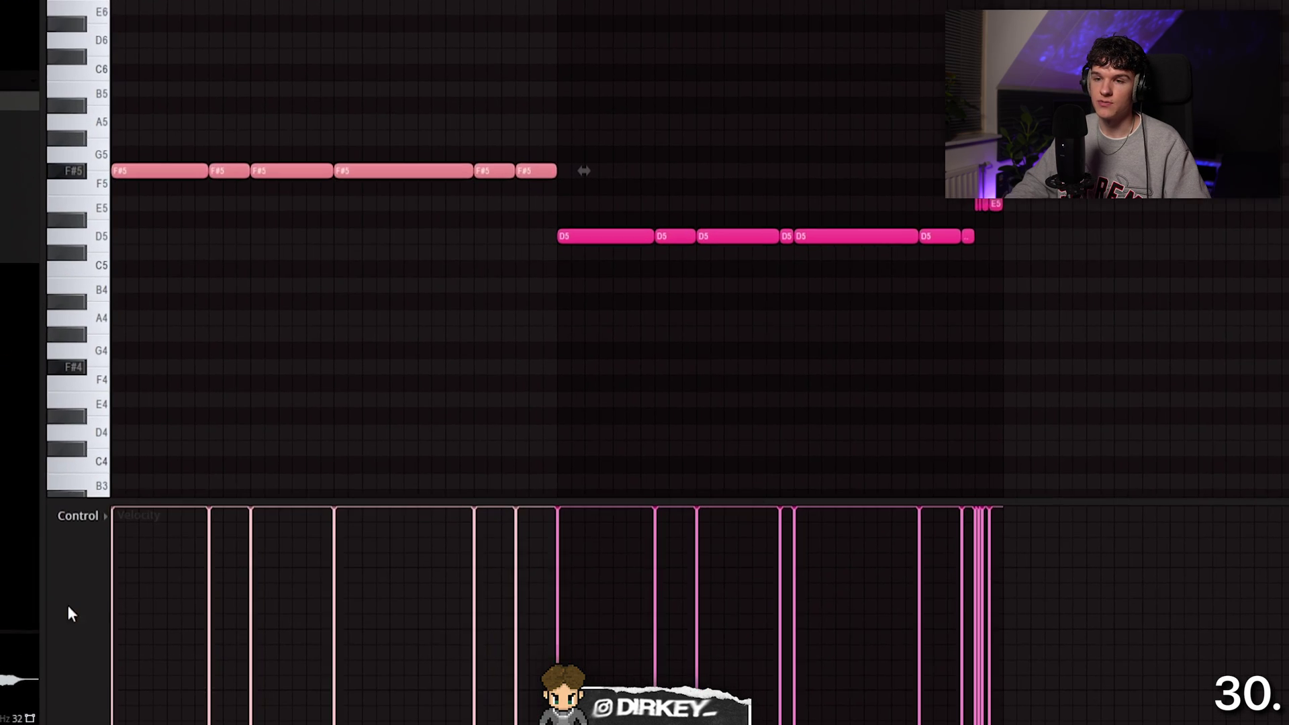
Step: Try and undo velocity ramps, then level all F#5 and D5 velocities to one lower value
left_click(79, 554)
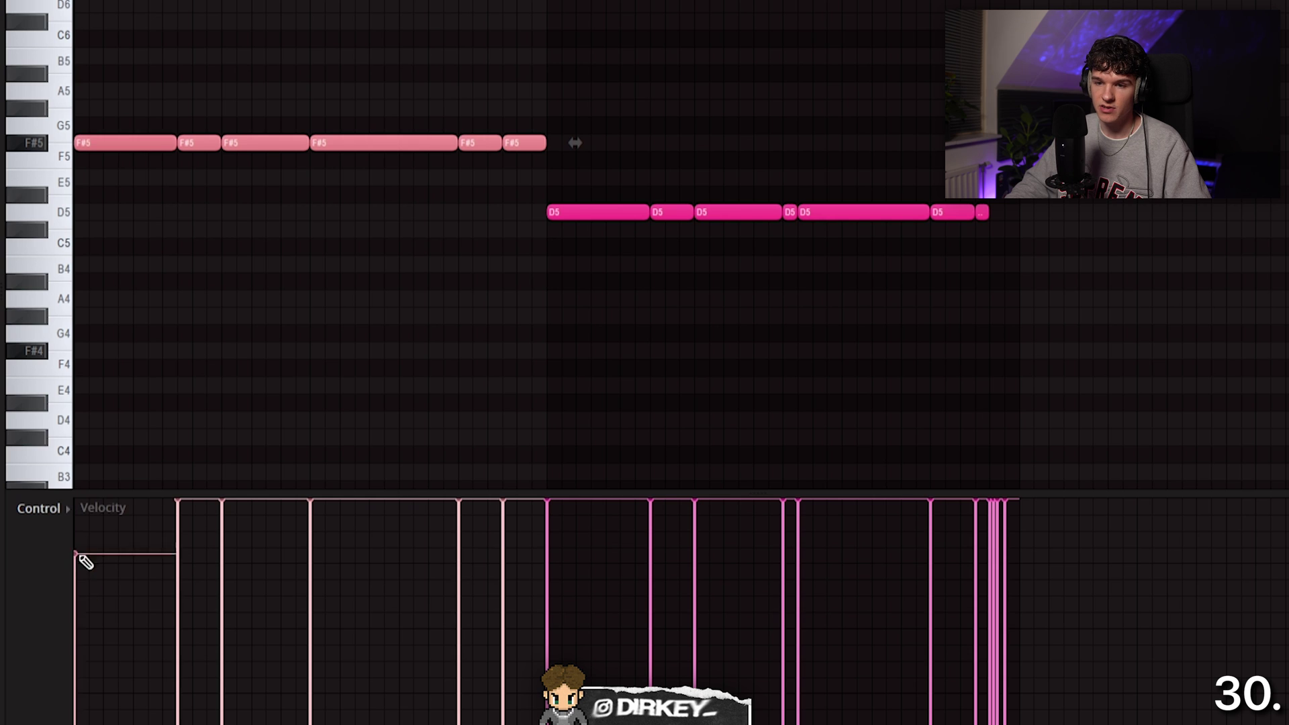
left_click_drag(177, 557, 325, 518)
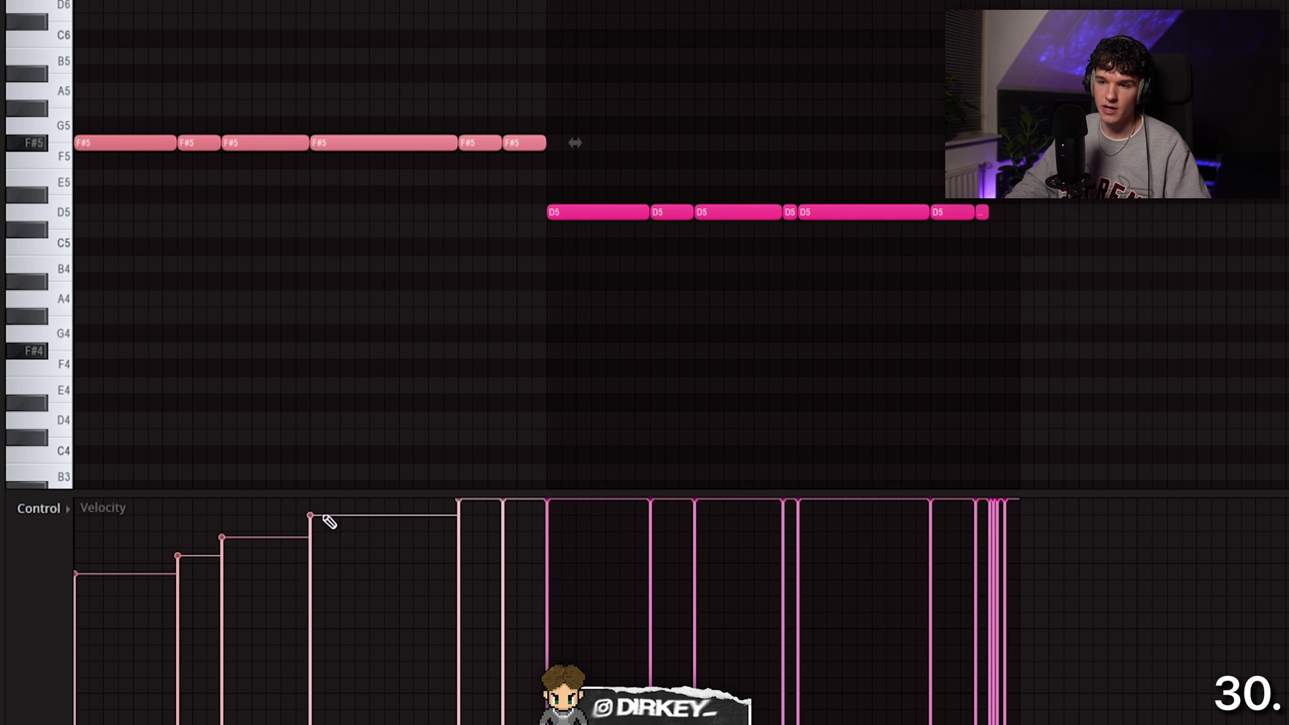
key("ctrl+z")
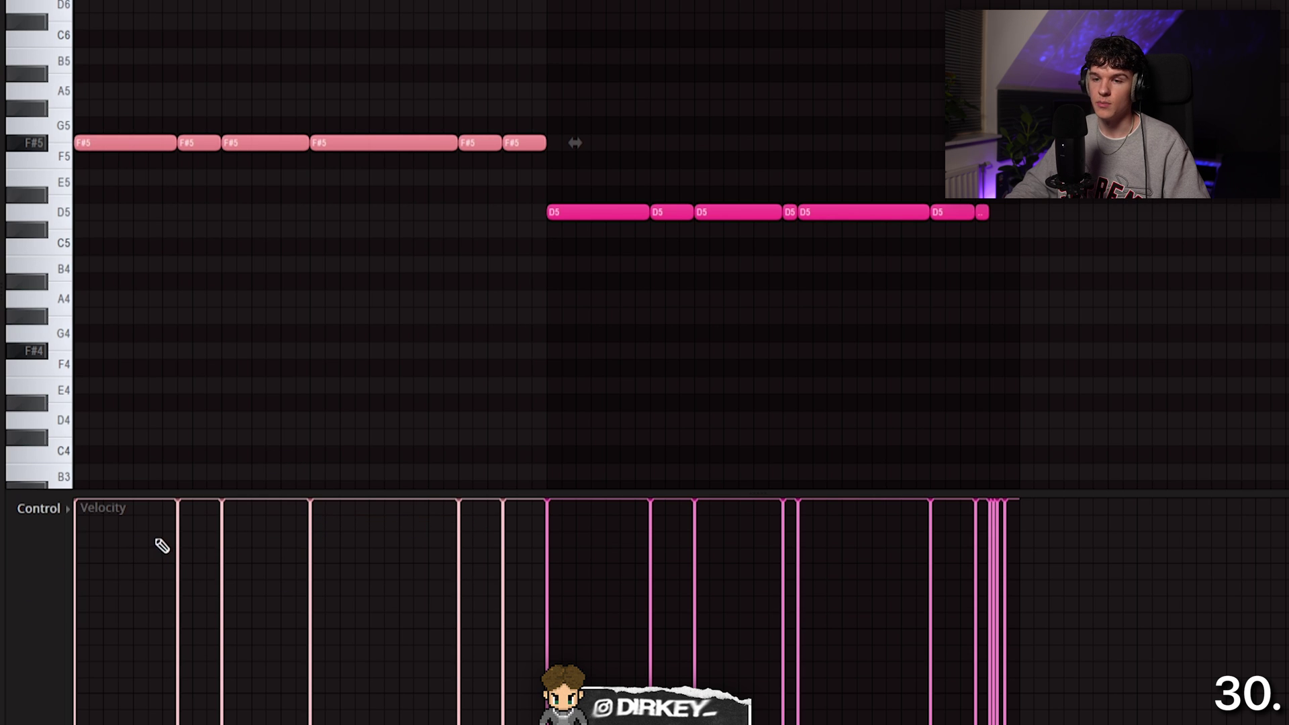
mouse_move(455, 530)
left_mouse_down()
mouse_move(331, 522)
mouse_move(2, 568)
mouse_move(19, 723)
mouse_move(16, 554)
mouse_move(17, 698)
mouse_move(3, 671)
left_mouse_up()
key("ctrl+z")
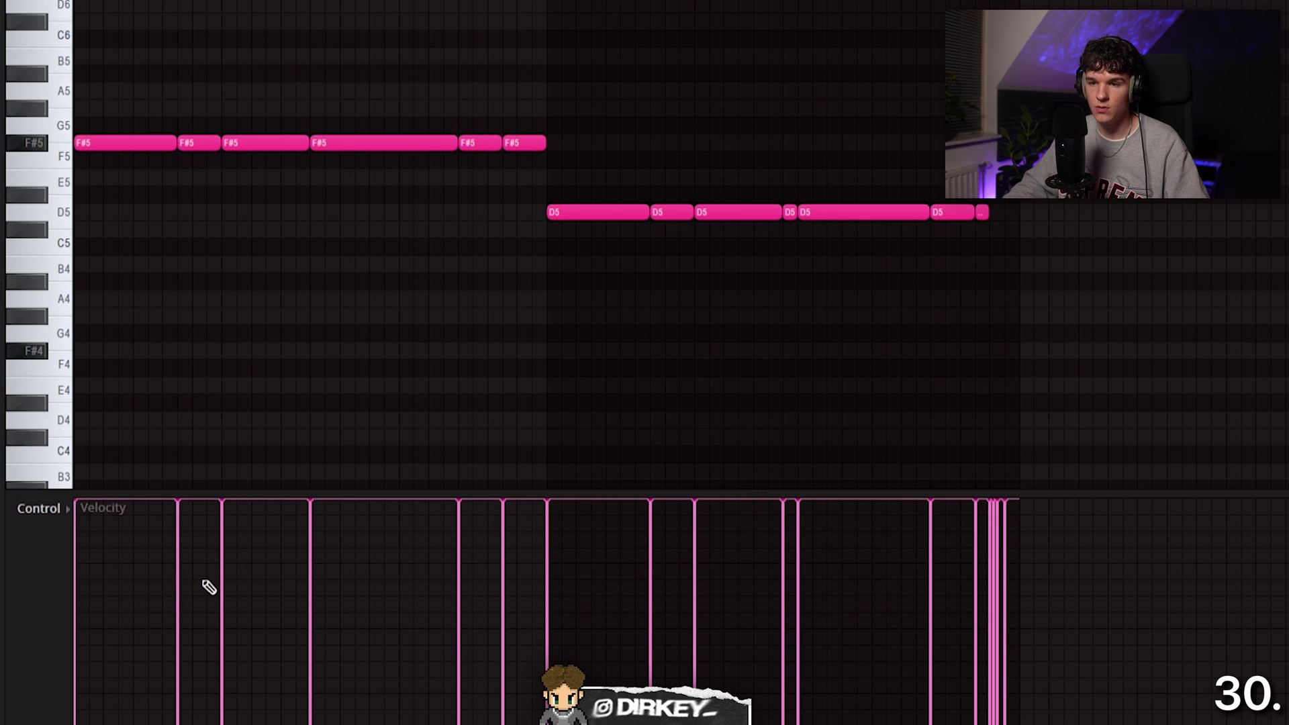
mouse_move(209, 587)
left_mouse_down()
mouse_move(78, 555)
mouse_move(893, 537)
mouse_move(1017, 555)
left_mouse_up()
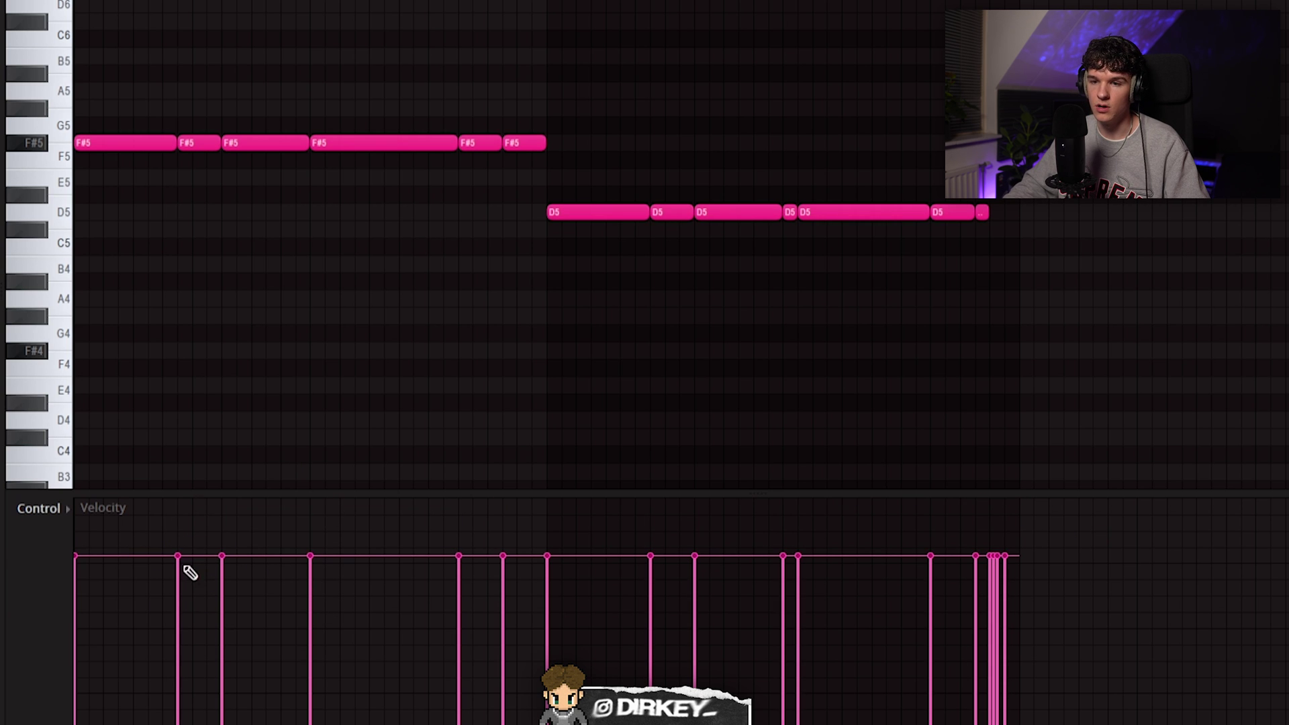